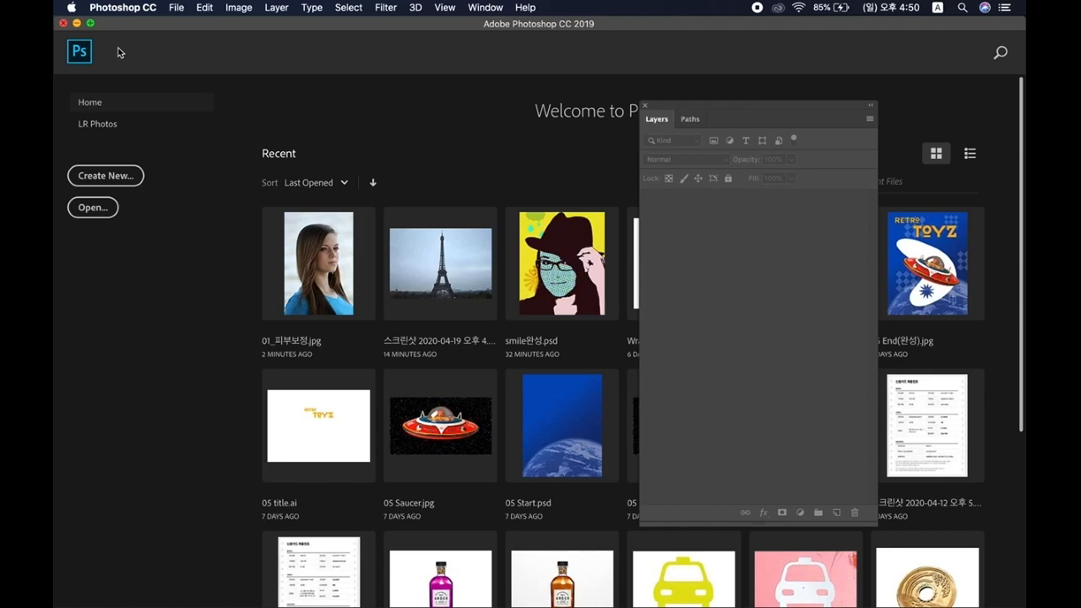
{"action": "key", "text": "Escape"}
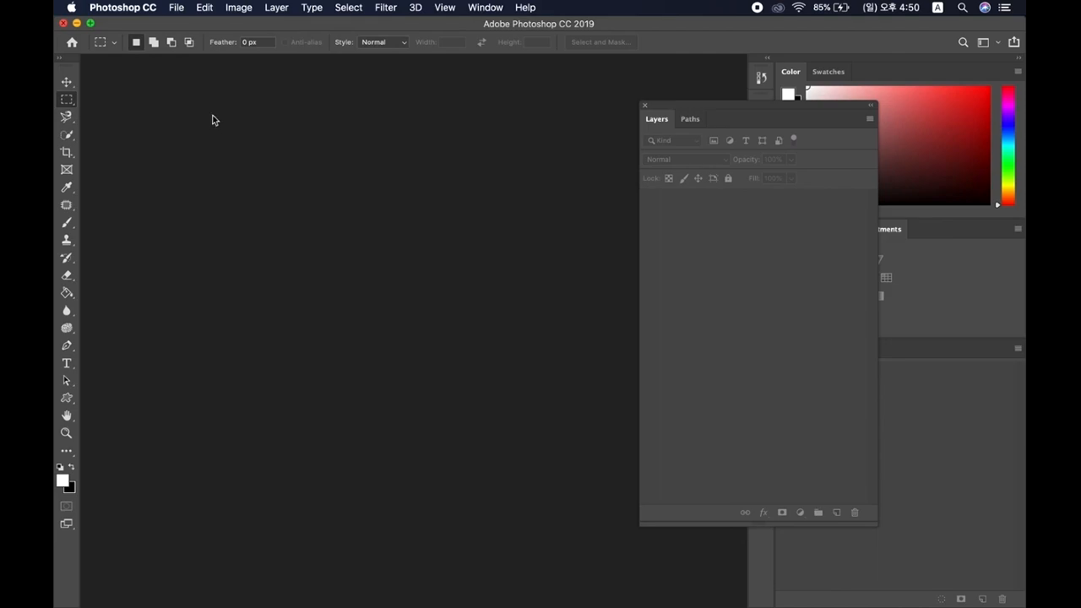
{"action": "key", "text": "super+o"}
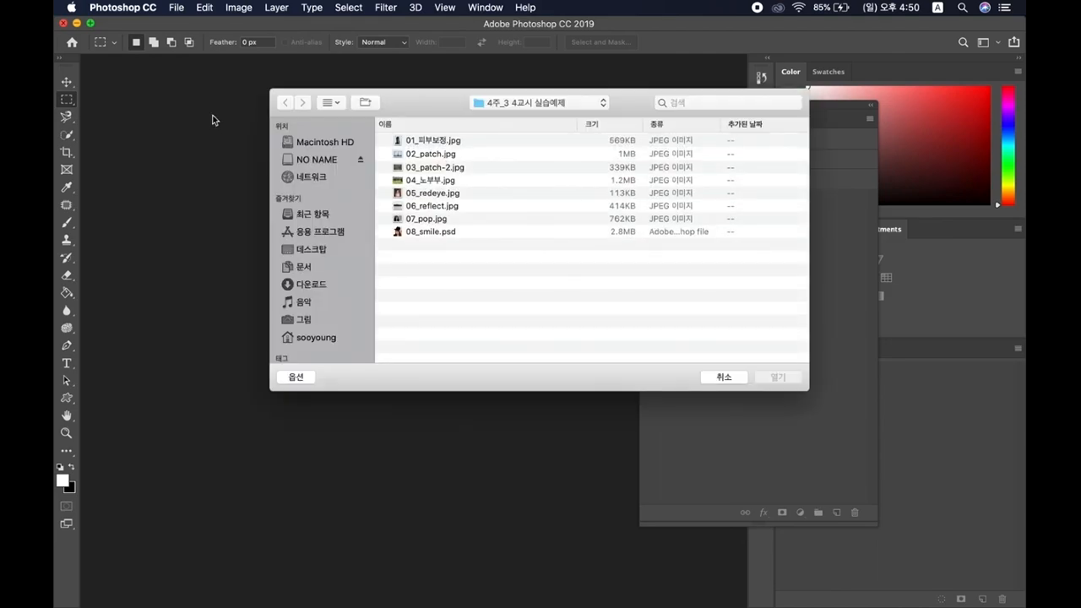
{"action": "left_click_drag", "start_coordinate": [407, 91], "coordinate": [319, 74]}
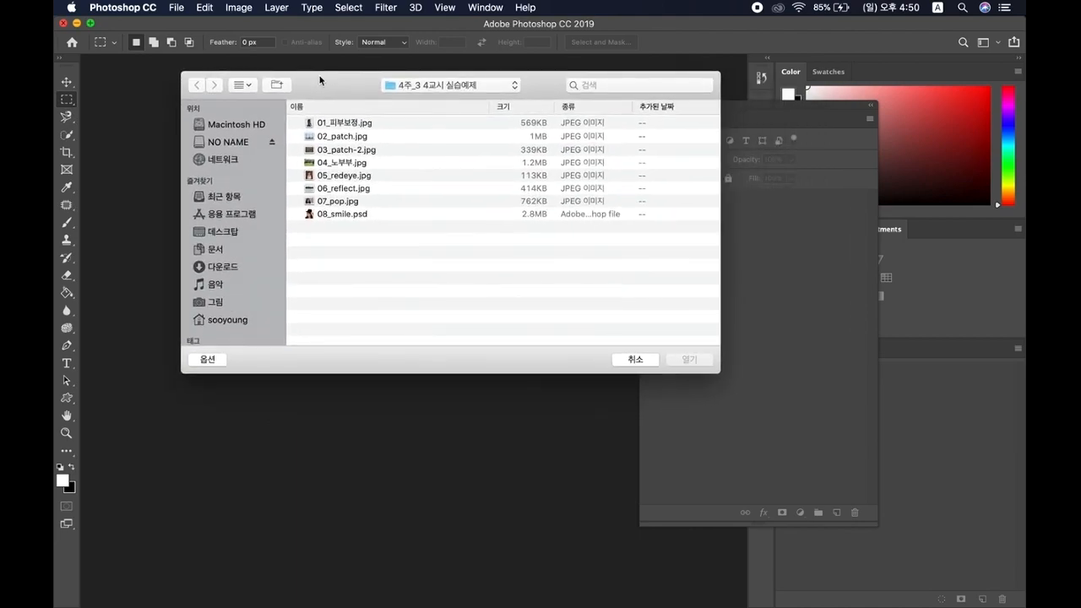
{"action": "left_click", "coordinate": [631, 359]}
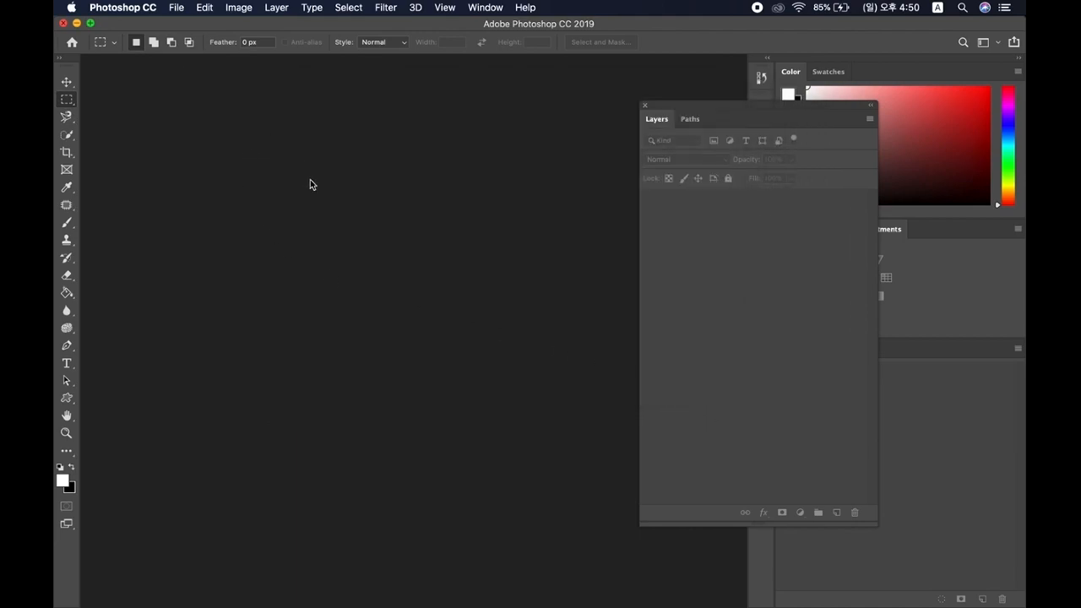
{"action": "key", "text": "super+o"}
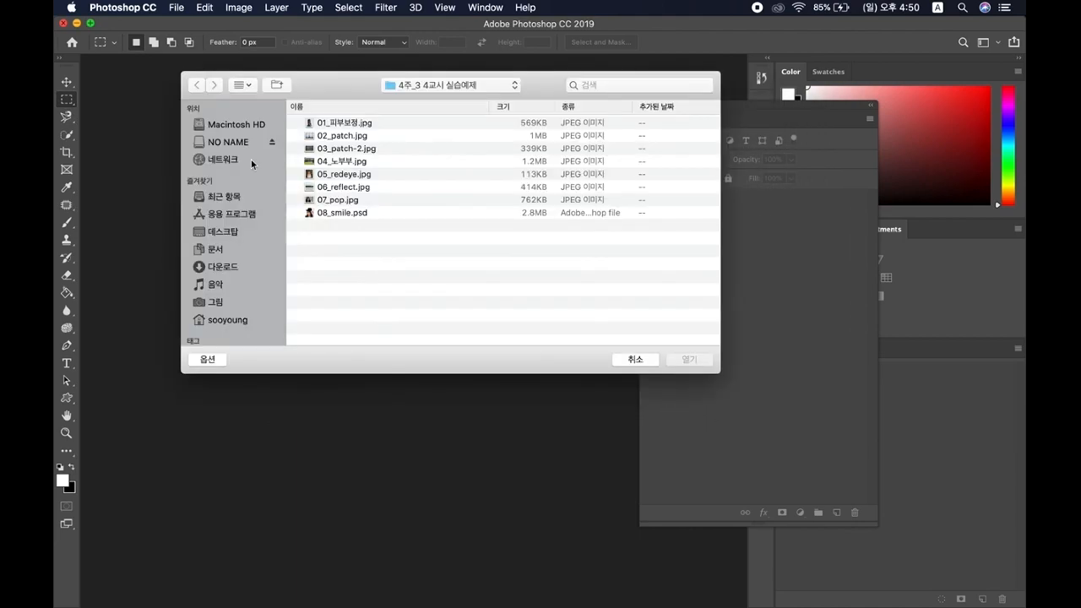
{"action": "left_click", "coordinate": [637, 363]}
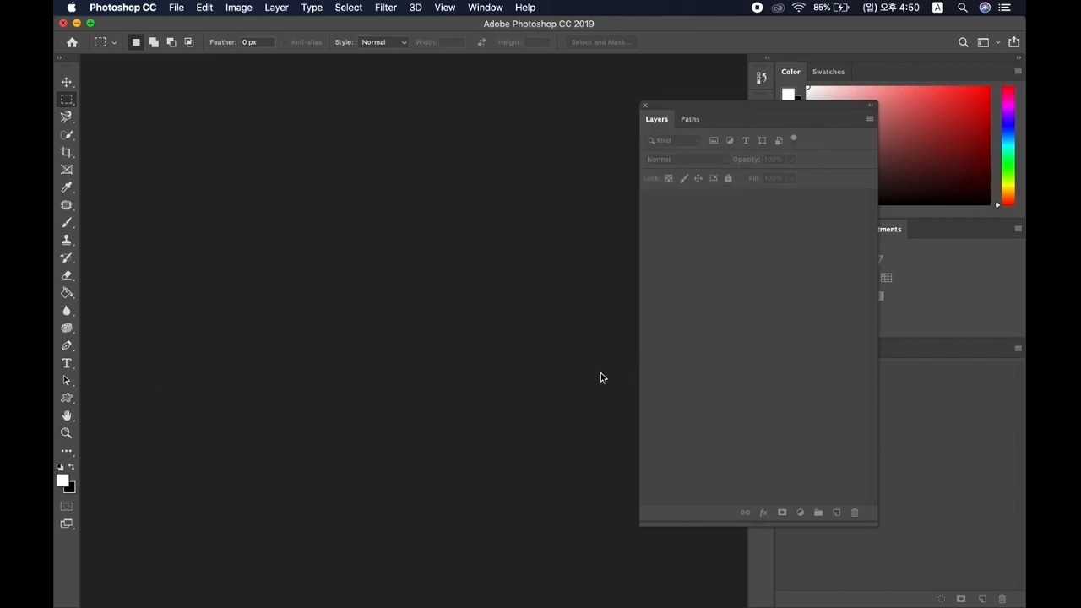
Open the image 01_피부보정.jpg and shift the floating Layers panel away from the portrait
{"action": "double_click", "coordinate": [325, 217]}
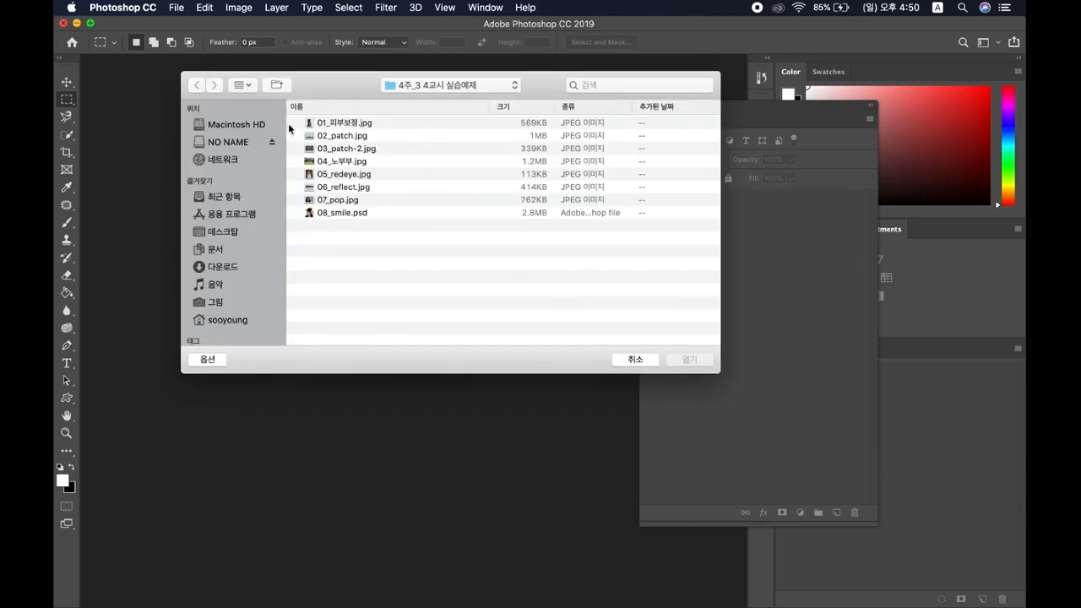
{"action": "left_click", "coordinate": [345, 126]}
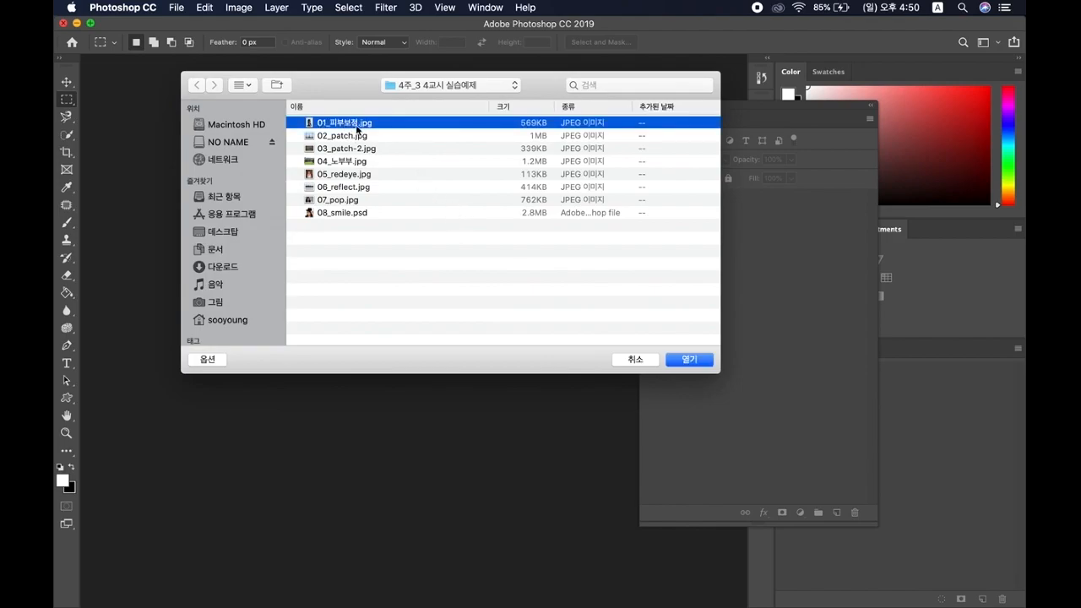
{"action": "left_click", "coordinate": [688, 360]}
{"action": "left_click_drag", "start_coordinate": [673, 110], "coordinate": [719, 113]}
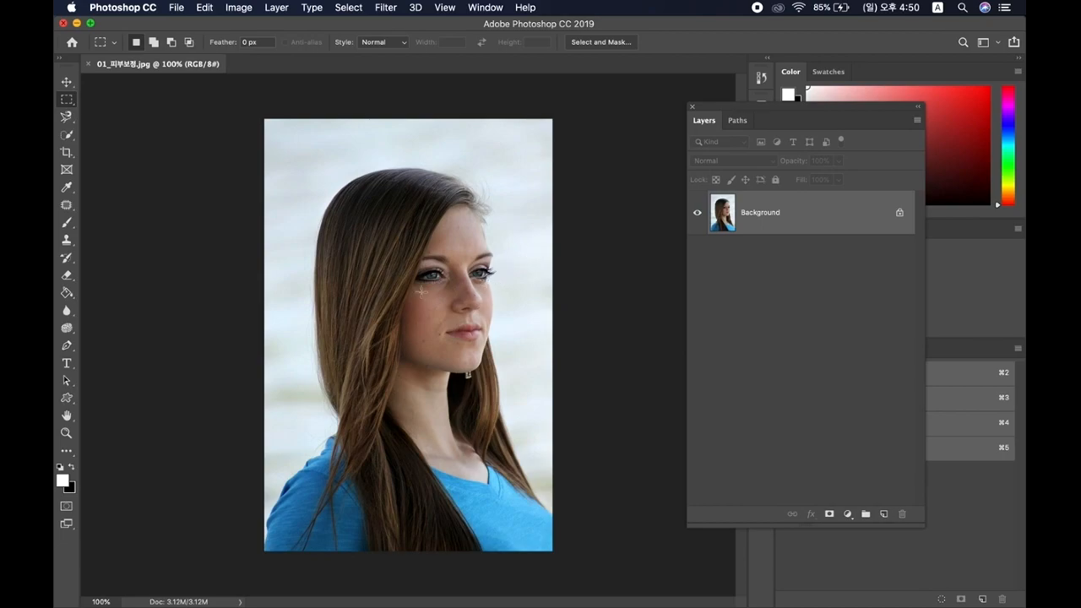
Magnify the woman's face to 200% and activate the Spot Healing Brush Tool
{"action": "left_click", "coordinate": [66, 432]}
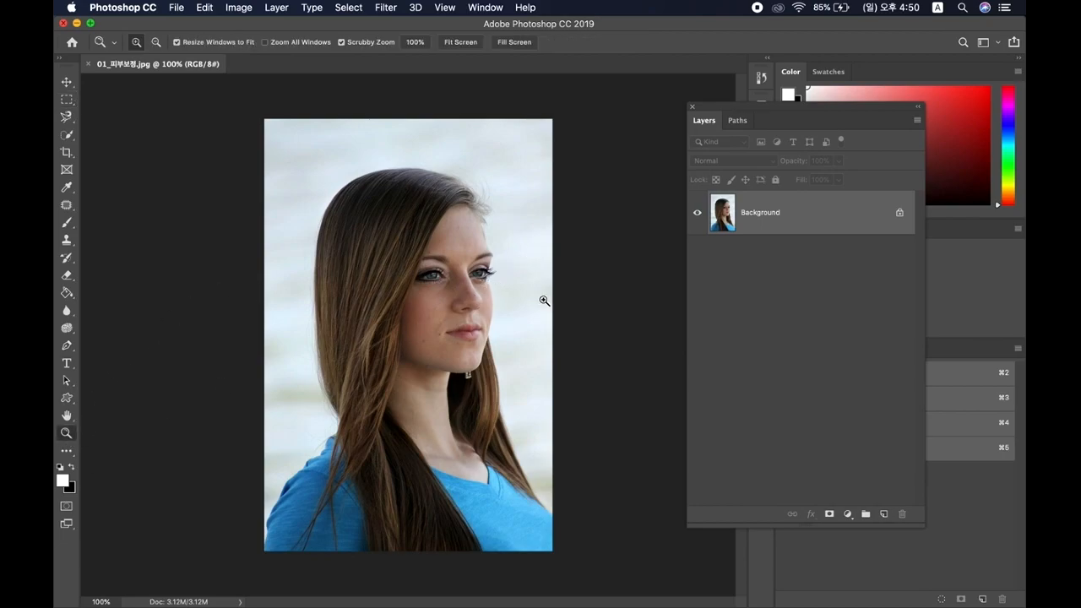
{"action": "left_click_drag", "start_coordinate": [67, 205], "coordinate": [106, 209]}
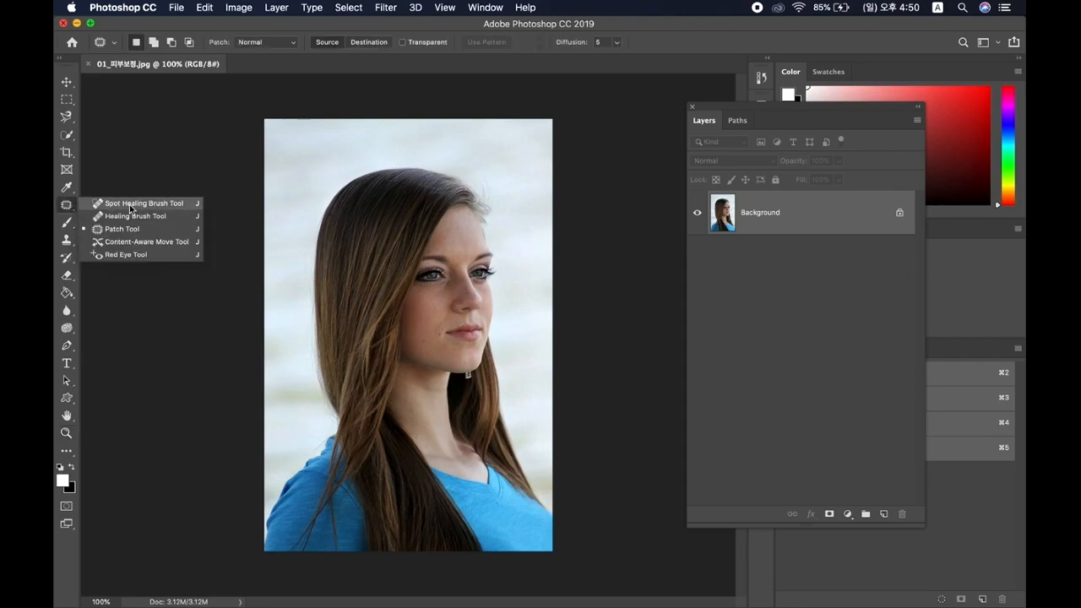
{"action": "left_click", "coordinate": [129, 204]}
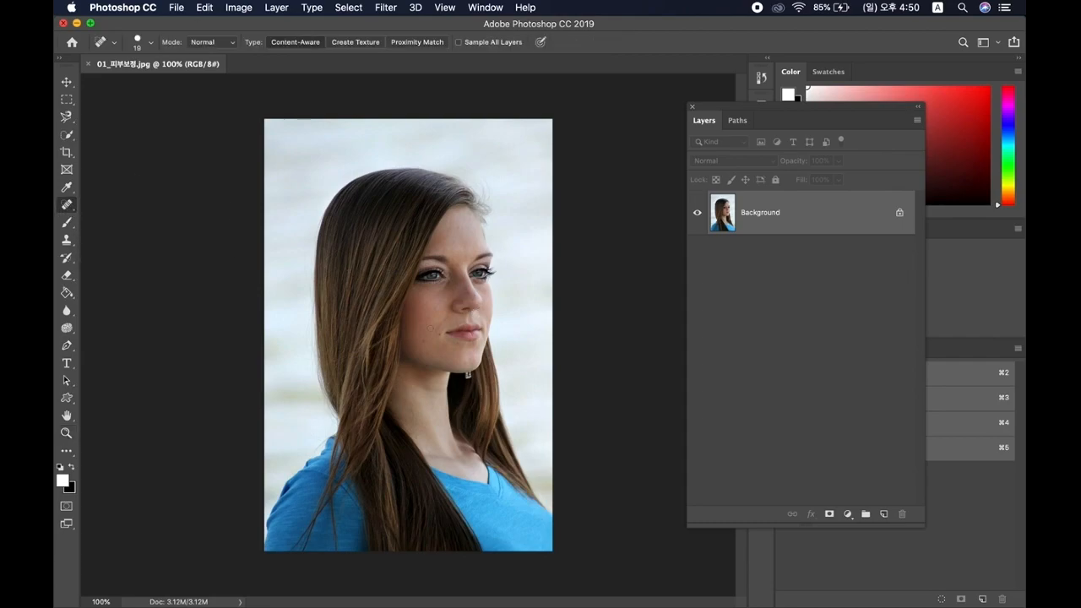
{"action": "left_click", "coordinate": [66, 433]}
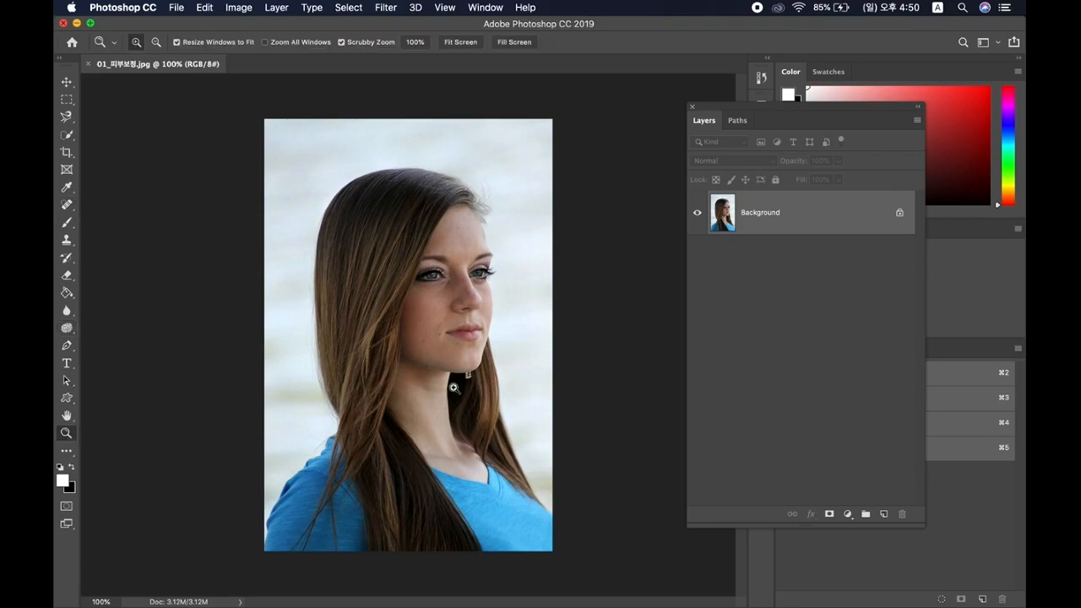
{"action": "left_click", "coordinate": [469, 317]}
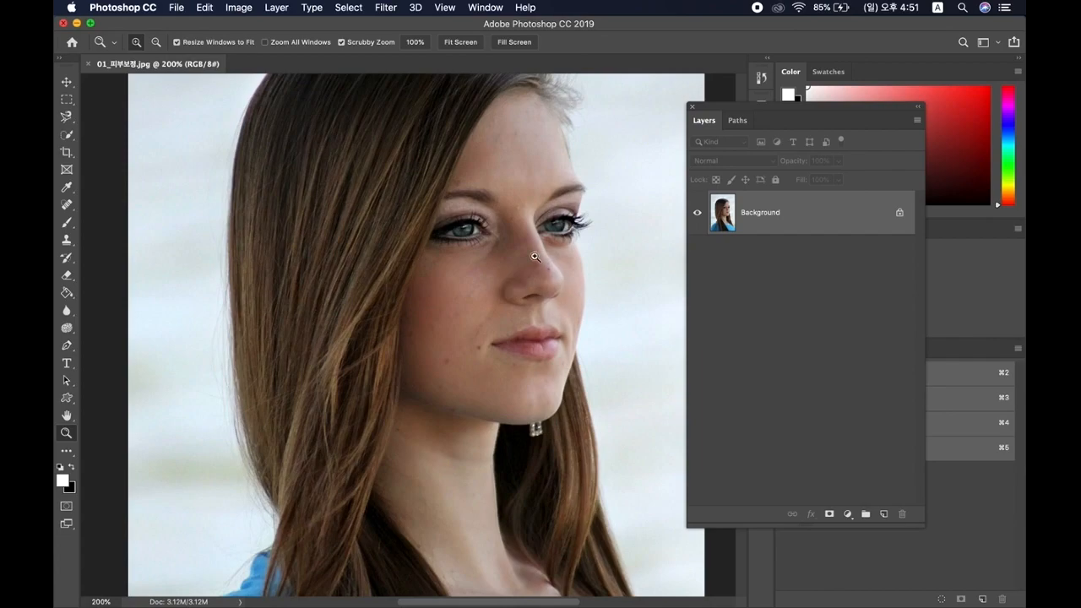
{"action": "left_click", "coordinate": [66, 205]}
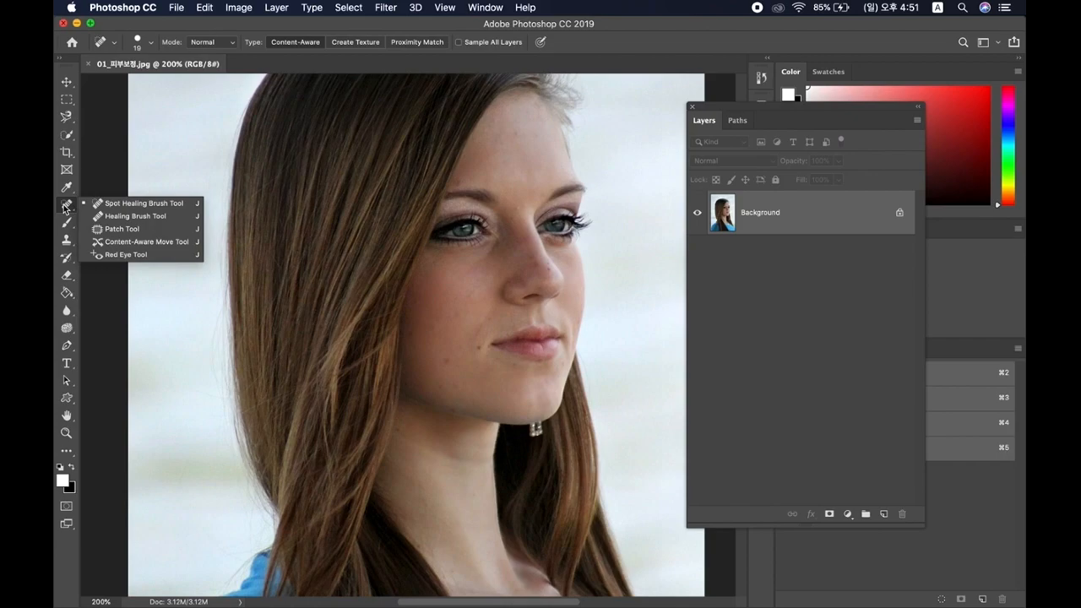
{"action": "left_click", "coordinate": [118, 204]}
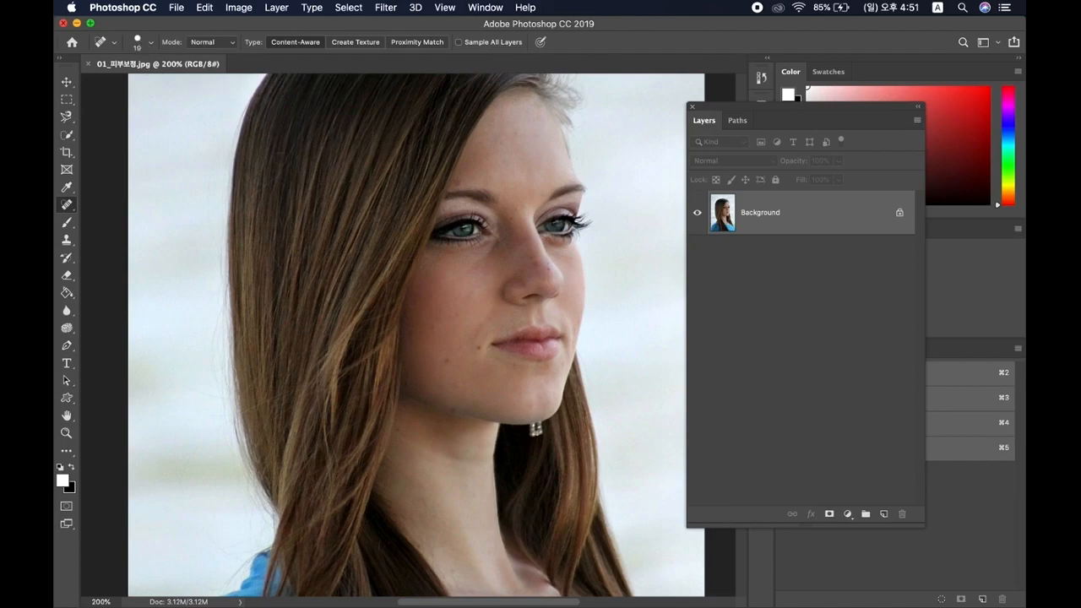
Set the Spot Healing Brush size to 15 px for retouching the facial blemishes
{"action": "scroll", "coordinate": [523, 336], "scroll_direction": "down", "scroll_amount": 2}
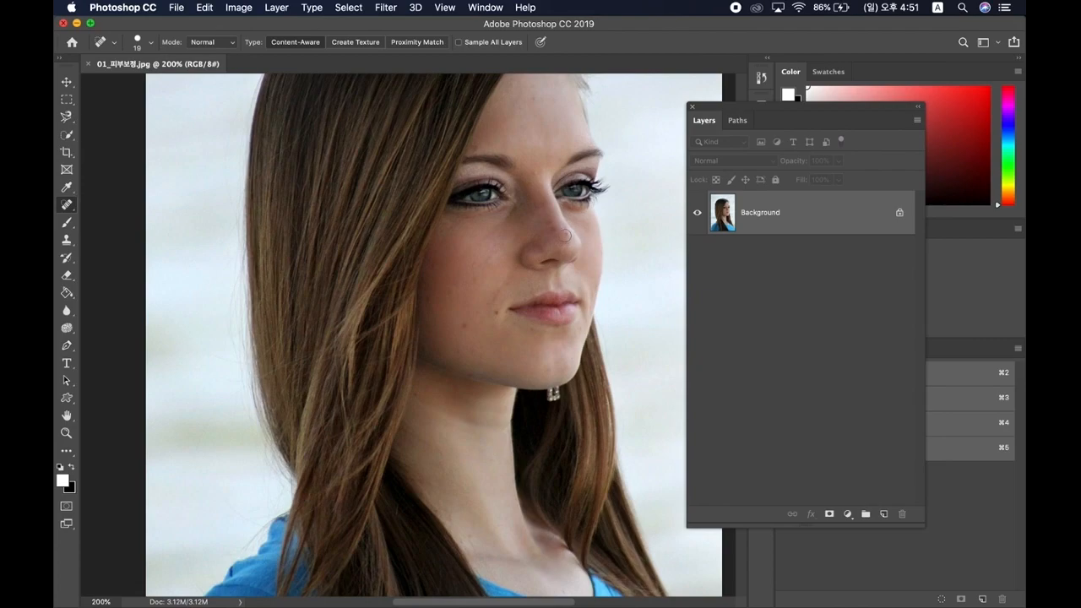
{"action": "left_click", "coordinate": [565, 234]}
{"action": "left_click", "coordinate": [150, 47]}
{"action": "left_click_drag", "start_coordinate": [89, 81], "coordinate": [85, 80]}
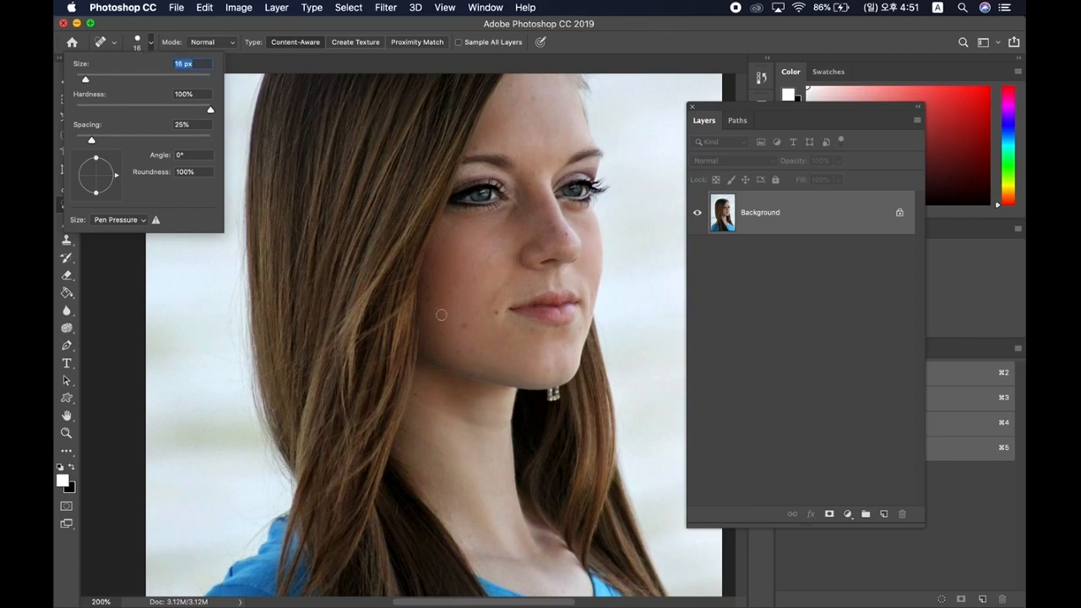
{"action": "left_click_drag", "start_coordinate": [86, 80], "coordinate": [84, 81]}
Heal the mole beside the mouth and the blemishes on the cheek, nose, jaw and chin with the Spot Healing Brush
{"action": "left_click", "coordinate": [496, 312]}
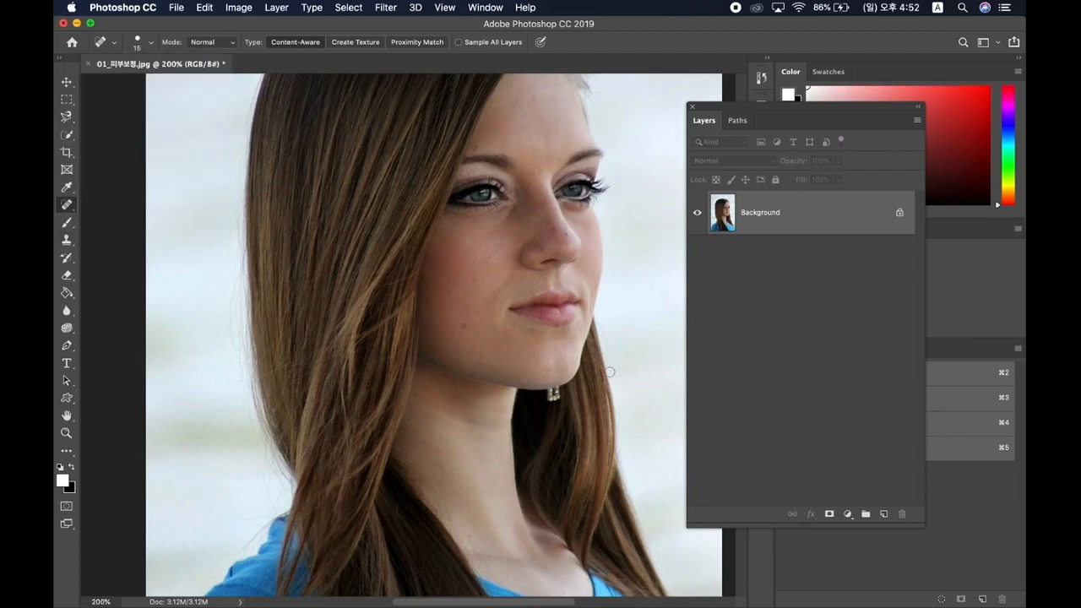
{"action": "left_click", "coordinate": [462, 324]}
{"action": "left_click", "coordinate": [566, 235]}
{"action": "left_click", "coordinate": [553, 229]}
{"action": "left_click", "coordinate": [473, 350]}
{"action": "scroll", "coordinate": [573, 253], "scroll_direction": "down", "scroll_amount": 2}
{"action": "left_click", "coordinate": [529, 297]}
{"action": "left_click", "coordinate": [580, 295]}
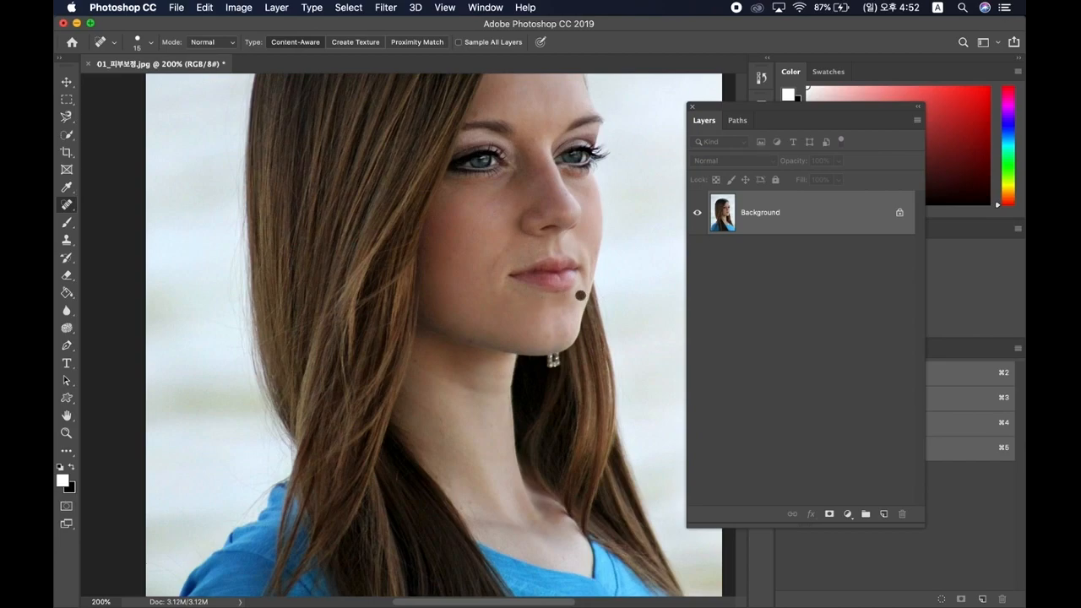
Heal the blemishes on the forehead, between the eyebrows and on the nose with the Spot Healing Brush
{"action": "scroll", "coordinate": [580, 294], "scroll_direction": "up", "scroll_amount": 1}
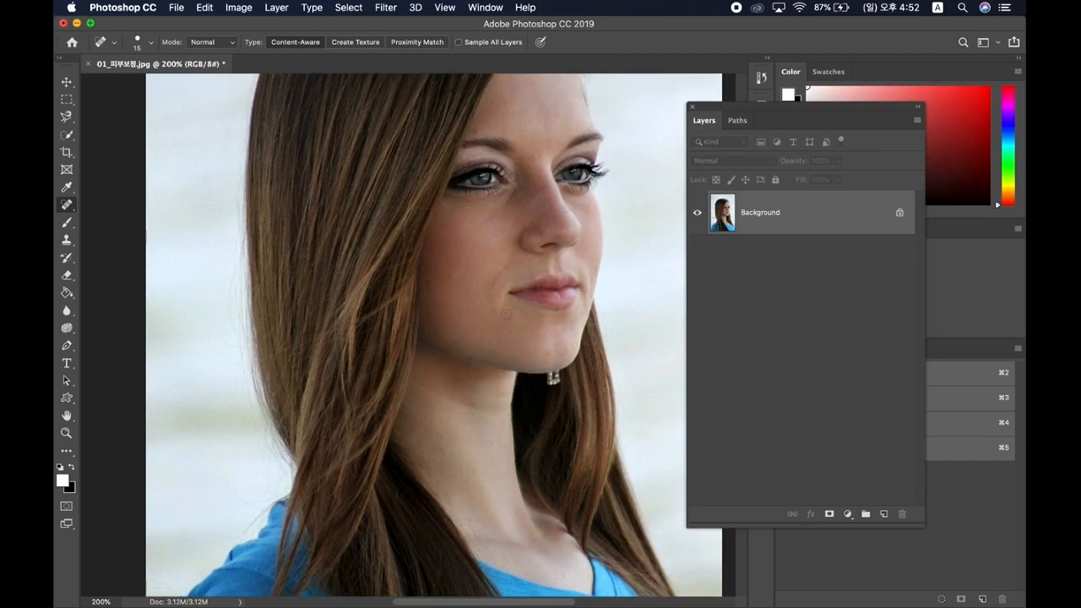
{"action": "scroll", "coordinate": [508, 314], "scroll_direction": "down", "scroll_amount": 3}
{"action": "scroll", "coordinate": [515, 270], "scroll_direction": "up", "scroll_amount": 10}
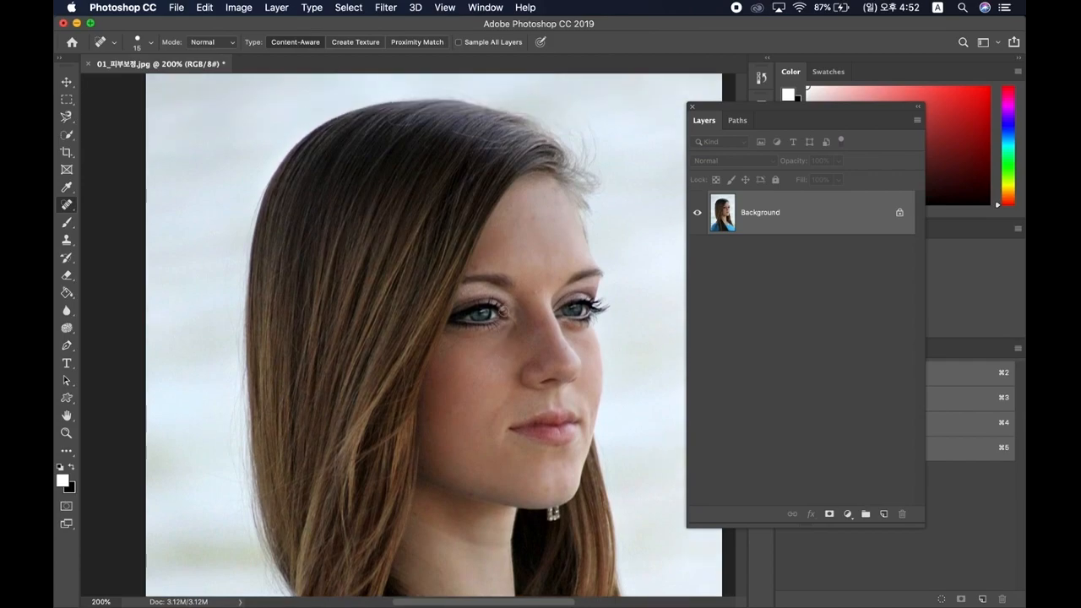
{"action": "left_click", "coordinate": [535, 218]}
{"action": "left_click", "coordinate": [512, 224]}
{"action": "left_click", "coordinate": [537, 293]}
{"action": "left_click", "coordinate": [566, 349]}
{"action": "scroll", "coordinate": [558, 420], "scroll_direction": "down", "scroll_amount": 3}
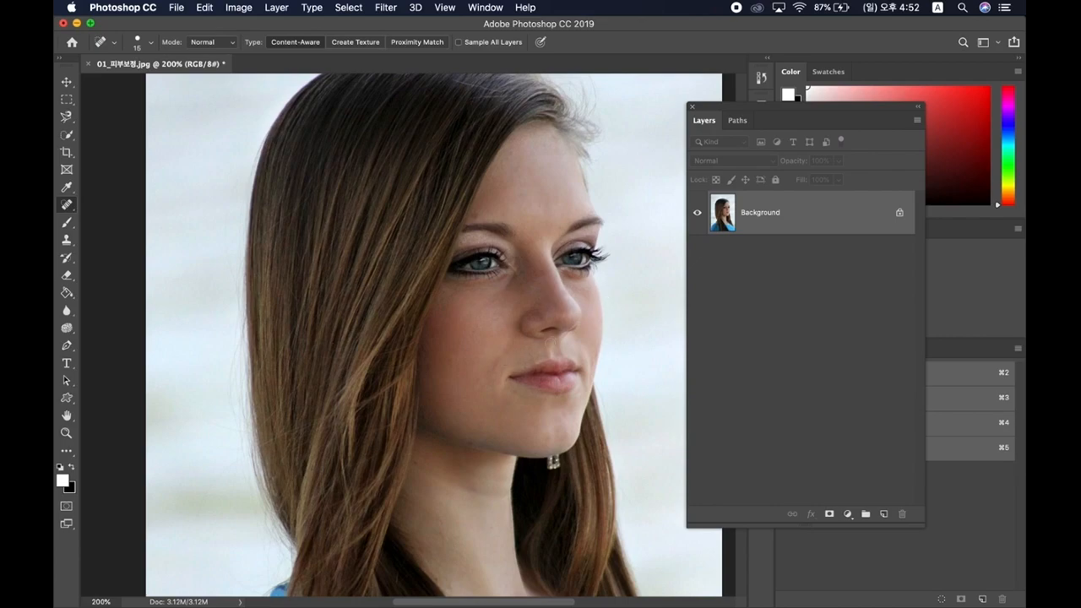
Narrow the panel column and dock the floating Layers panel between the Color and Adjustments panels
{"action": "left_click", "coordinate": [762, 81]}
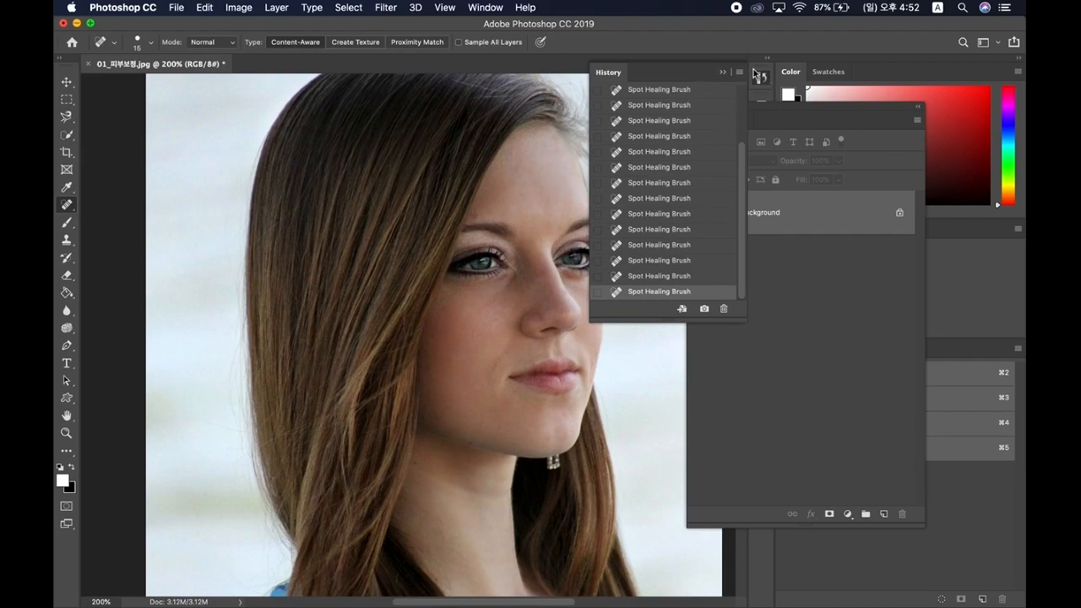
{"action": "left_click_drag", "start_coordinate": [778, 77], "coordinate": [905, 73]}
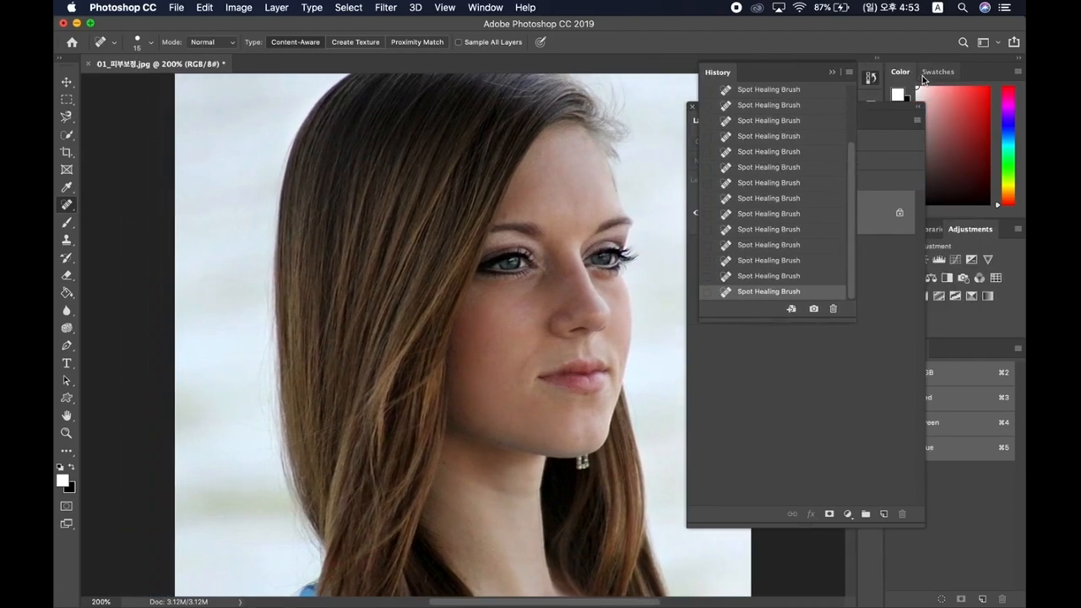
{"action": "left_click_drag", "start_coordinate": [882, 108], "coordinate": [955, 185]}
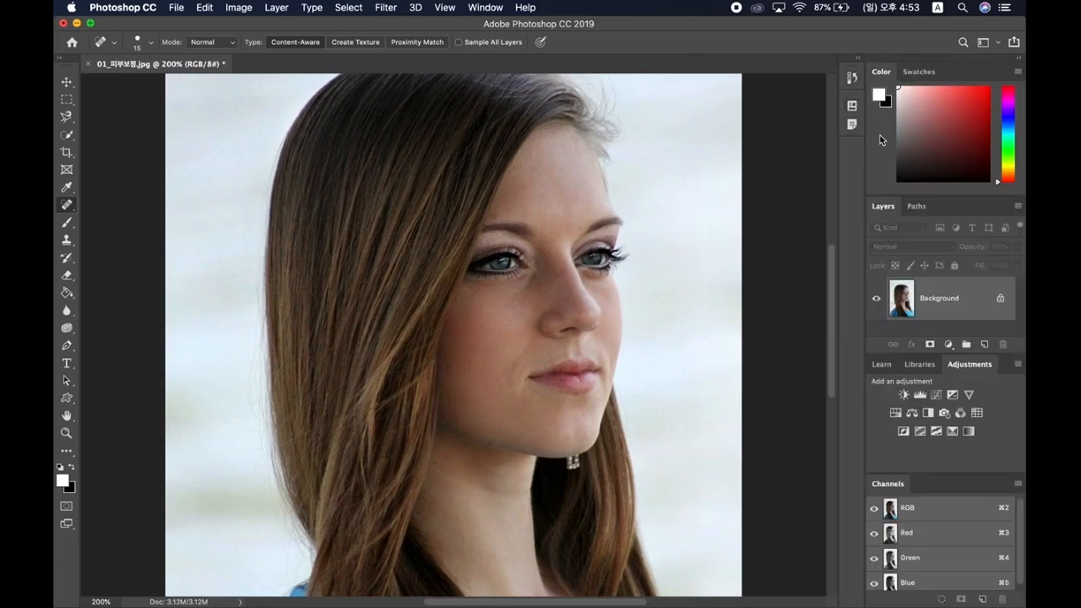
Compare the original portrait with the retouched one by switching between the opening snapshot and the last Spot Healing Brush history state
{"action": "left_click", "coordinate": [853, 79]}
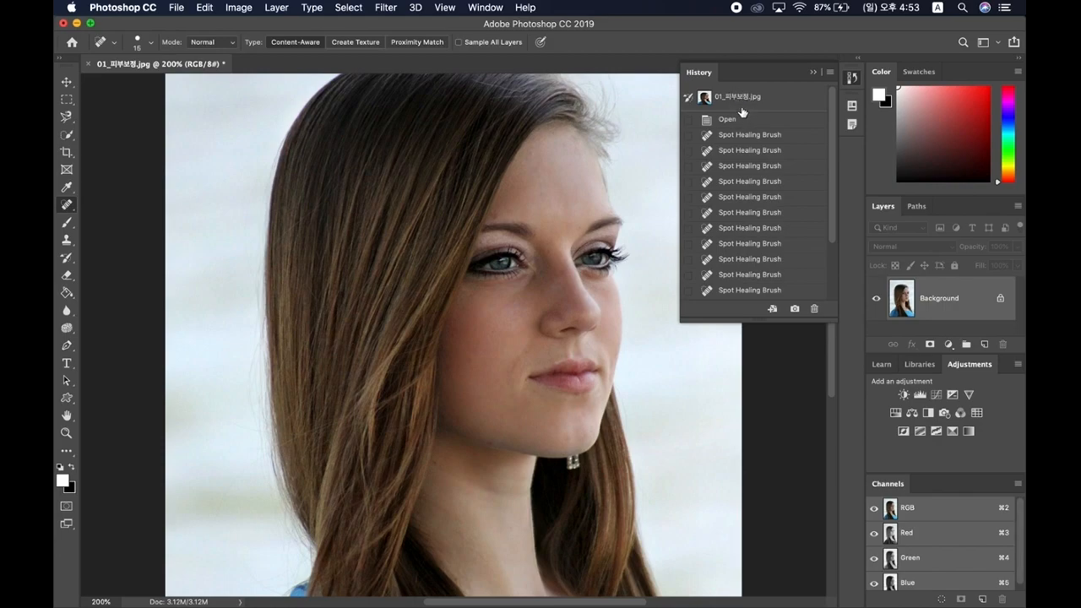
{"action": "left_click", "coordinate": [746, 99]}
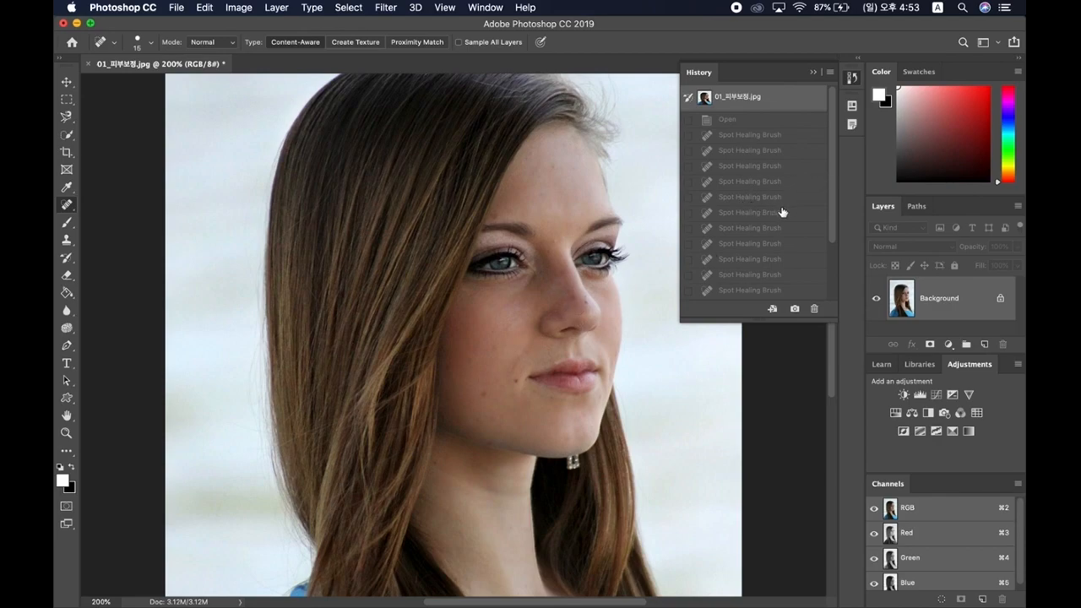
{"action": "left_click_drag", "start_coordinate": [832, 222], "coordinate": [832, 306]}
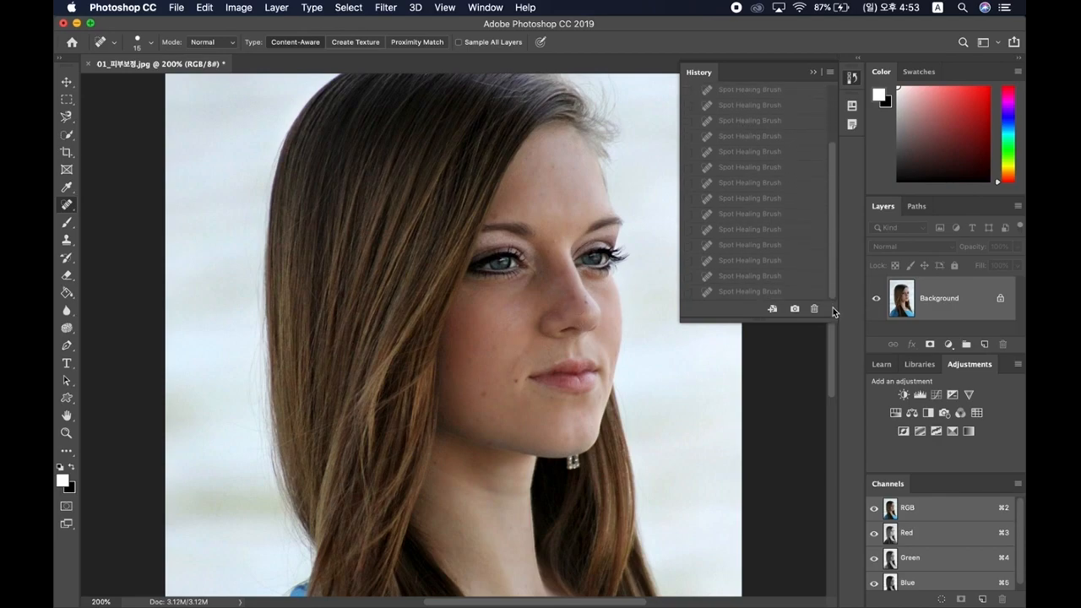
{"action": "left_click", "coordinate": [732, 292]}
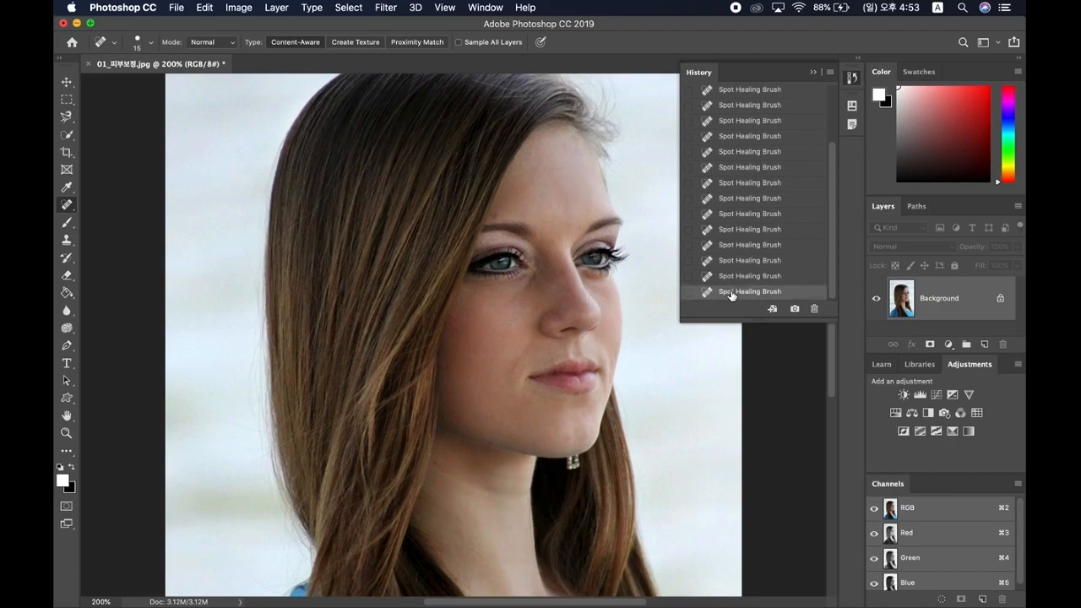
{"action": "left_click_drag", "start_coordinate": [833, 205], "coordinate": [825, 91]}
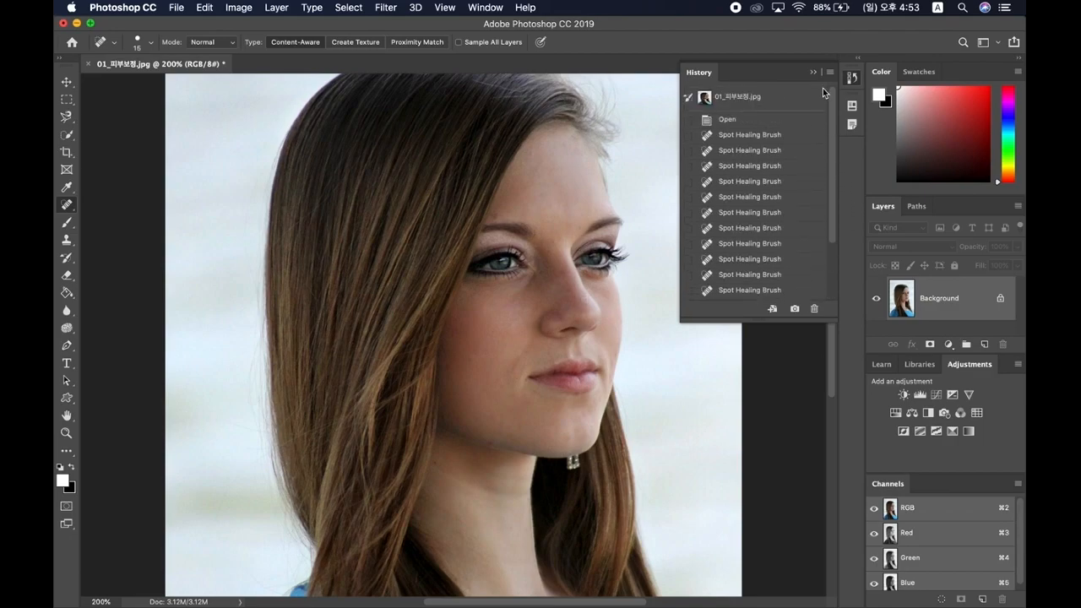
{"action": "left_click", "coordinate": [768, 97]}
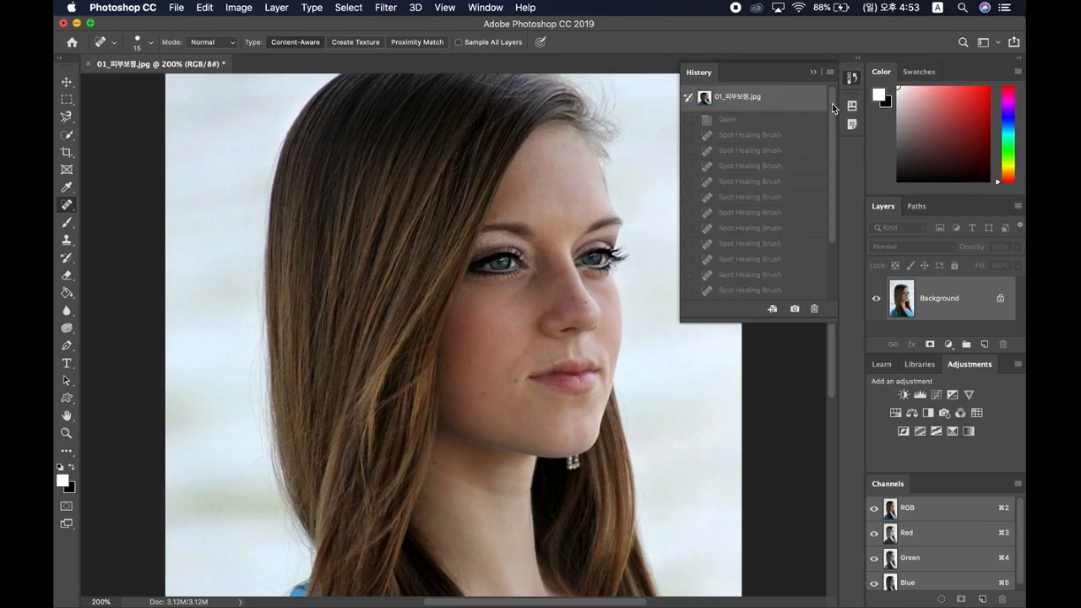
{"action": "scroll", "coordinate": [834, 109], "scroll_direction": "down", "scroll_amount": 3}
{"action": "left_click", "coordinate": [764, 291]}
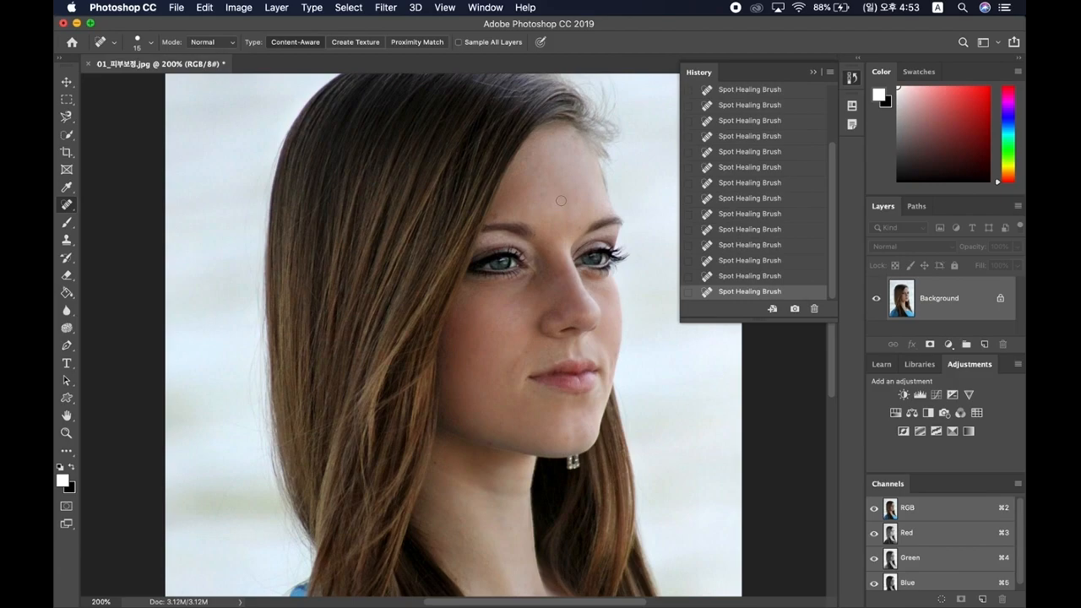
Heal the remaining small spots on the nose bridge, the upper forehead and the cheek above the mouth corner
{"action": "left_click", "coordinate": [563, 273]}
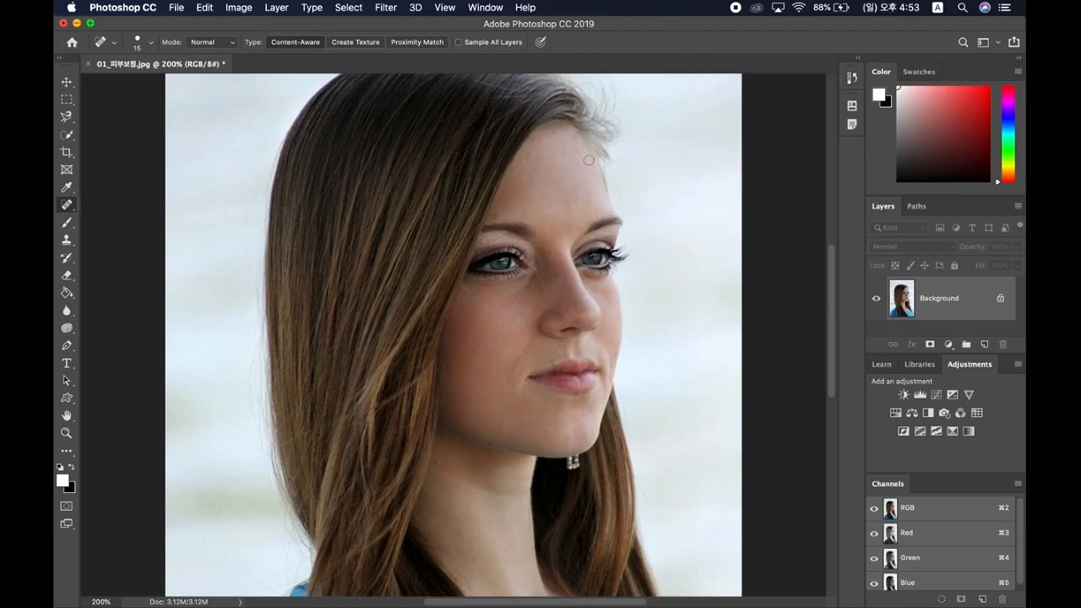
{"action": "left_click", "coordinate": [567, 145]}
{"action": "left_click", "coordinate": [526, 355]}
{"action": "scroll", "coordinate": [488, 317], "scroll_direction": "left", "scroll_amount": 10}
{"action": "scroll", "coordinate": [487, 317], "scroll_direction": "up", "scroll_amount": 2}
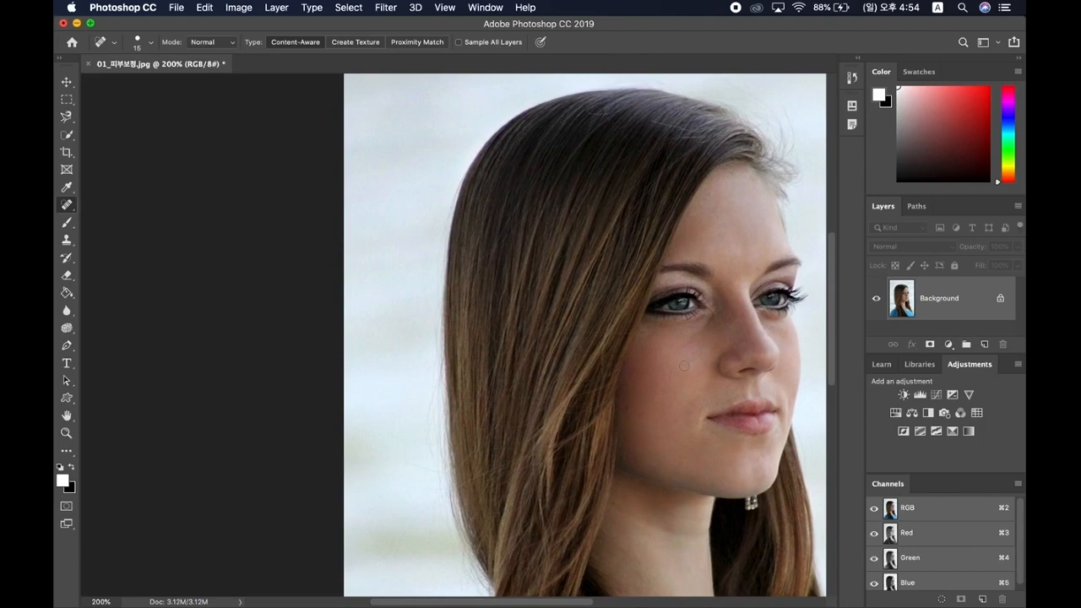
Enlarge the History list and compare the portrait's opening snapshot with the last Spot Healing Brush state
{"action": "scroll", "coordinate": [656, 354], "scroll_direction": "right", "scroll_amount": 10}
{"action": "scroll", "coordinate": [656, 355], "scroll_direction": "down", "scroll_amount": 5}
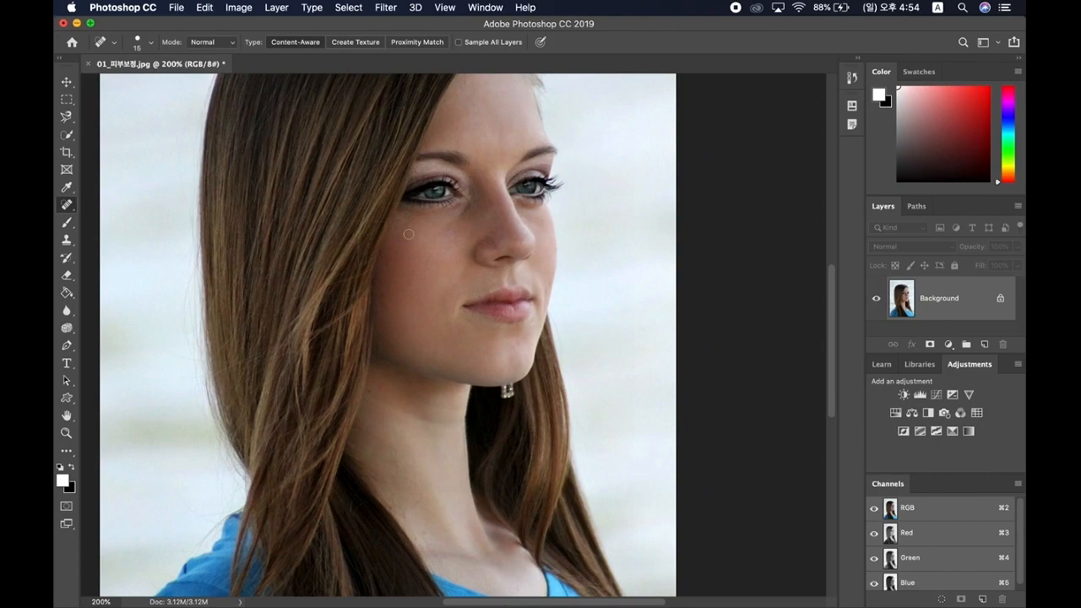
{"action": "left_click_drag", "start_coordinate": [484, 186], "coordinate": [481, 209]}
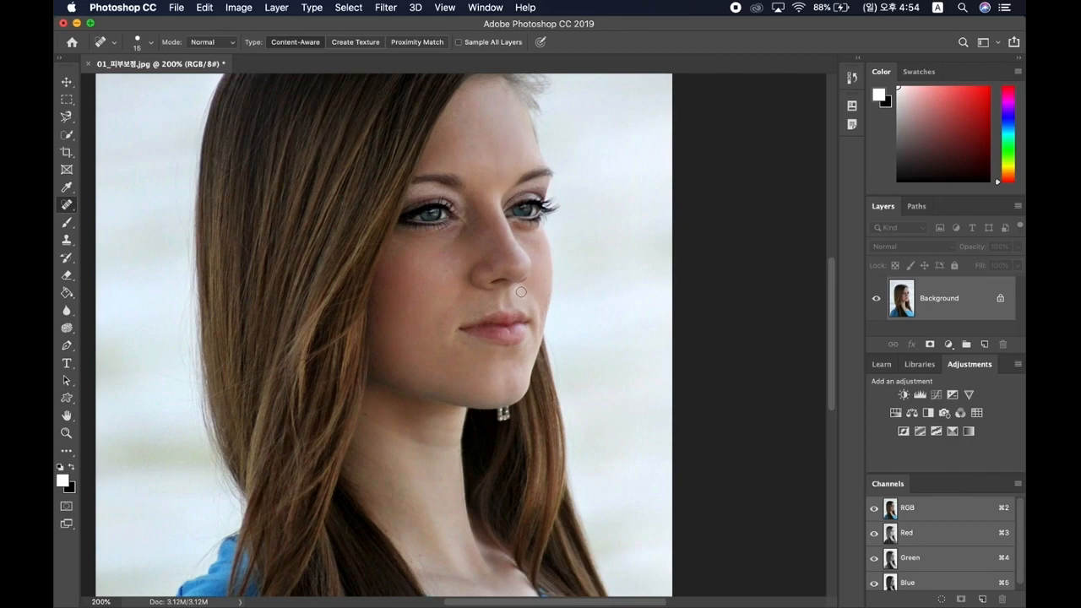
{"action": "scroll", "coordinate": [521, 294], "scroll_direction": "up", "scroll_amount": 5}
{"action": "scroll", "coordinate": [384, 335], "scroll_direction": "down", "scroll_amount": 2}
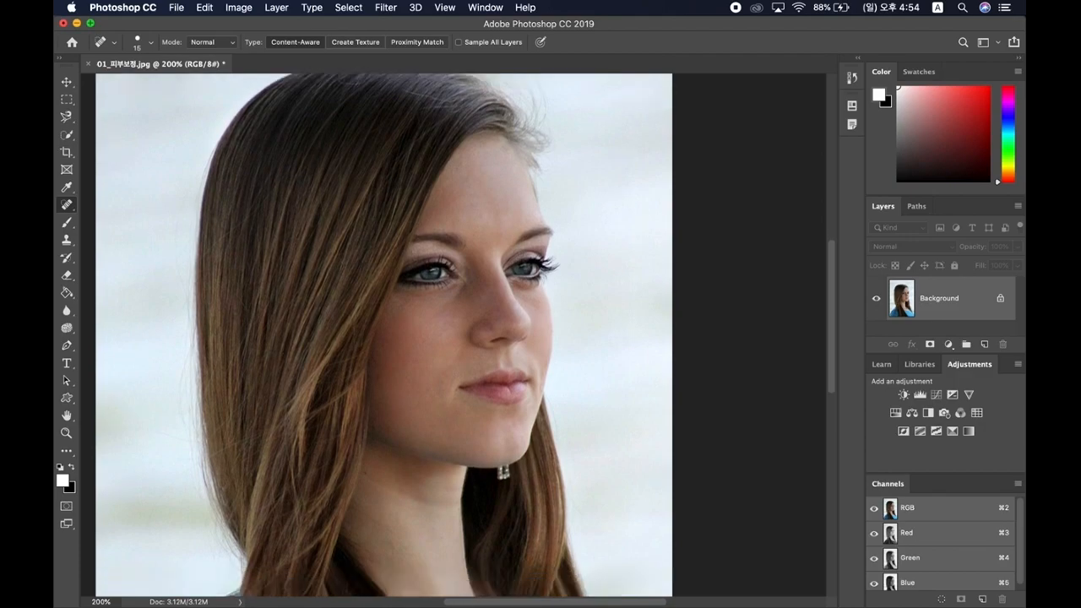
{"action": "left_click", "coordinate": [851, 78]}
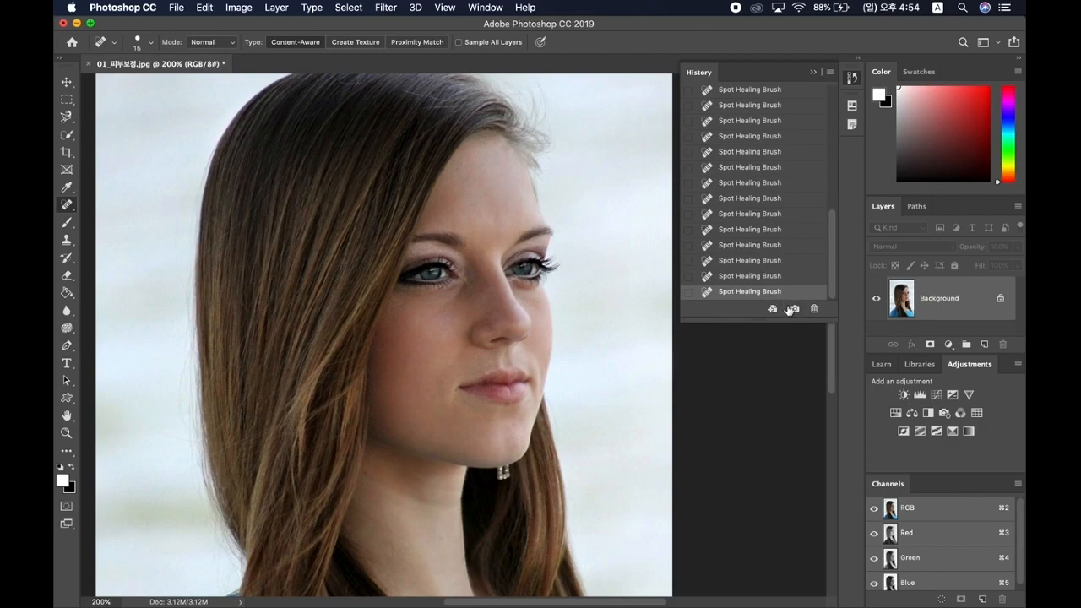
{"action": "mouse_move", "coordinate": [802, 322]}
{"action": "left_mouse_down"}
{"action": "mouse_move", "coordinate": [803, 544]}
{"action": "mouse_move", "coordinate": [802, 519]}
{"action": "left_mouse_up"}
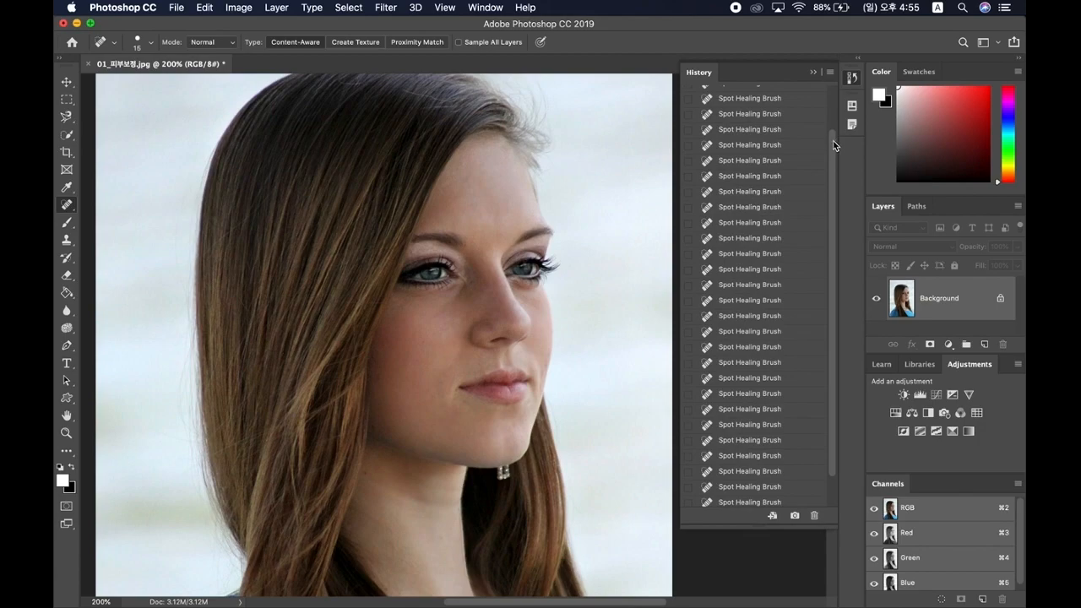
{"action": "left_click_drag", "start_coordinate": [834, 142], "coordinate": [827, 74]}
{"action": "left_click", "coordinate": [776, 103]}
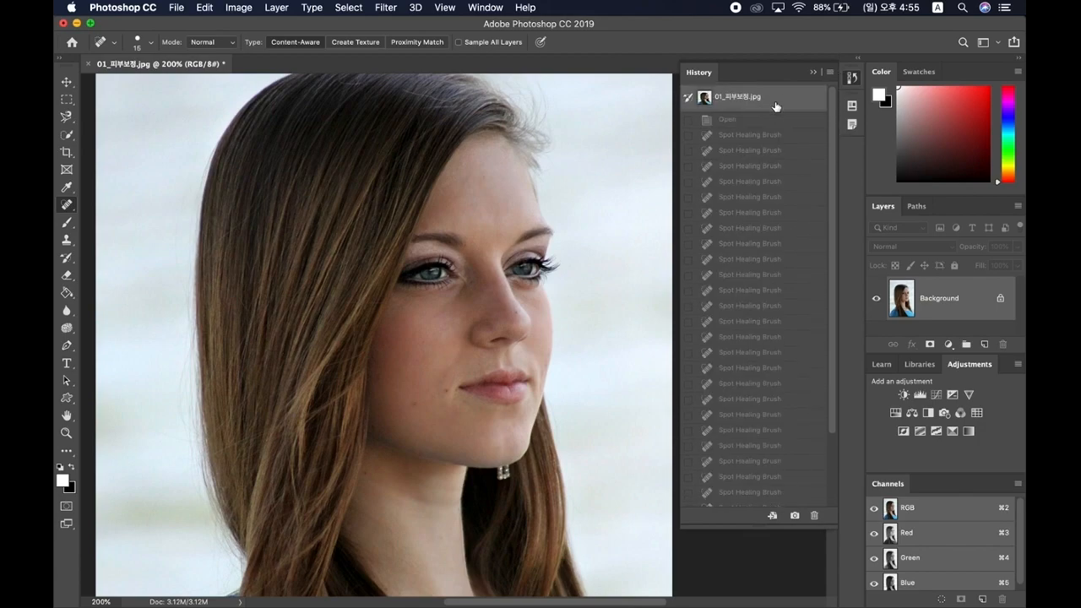
{"action": "scroll", "coordinate": [754, 252], "scroll_direction": "down", "scroll_amount": 5}
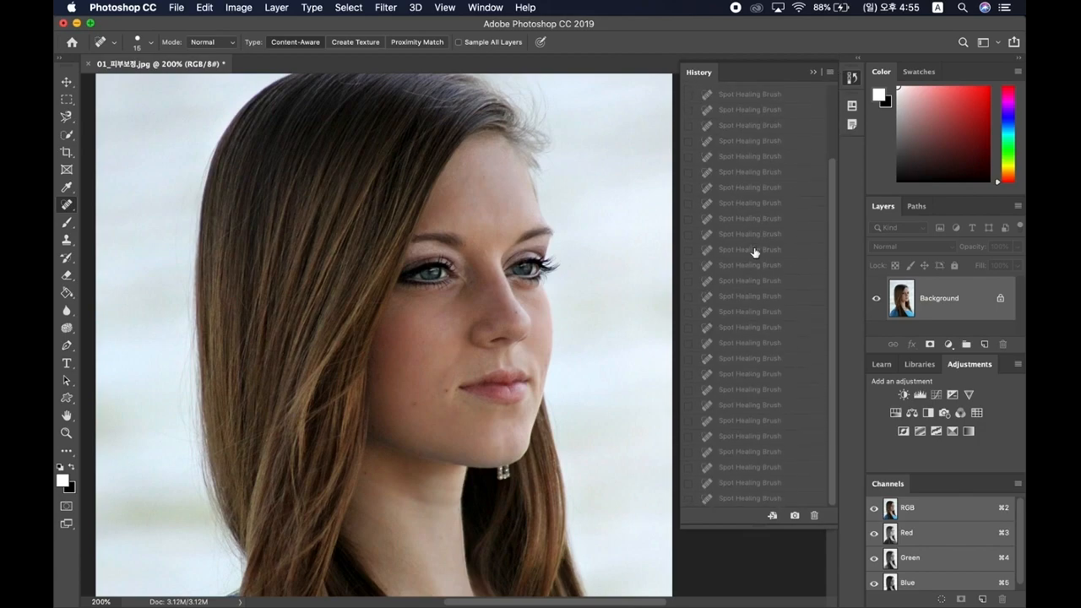
{"action": "left_click", "coordinate": [736, 499]}
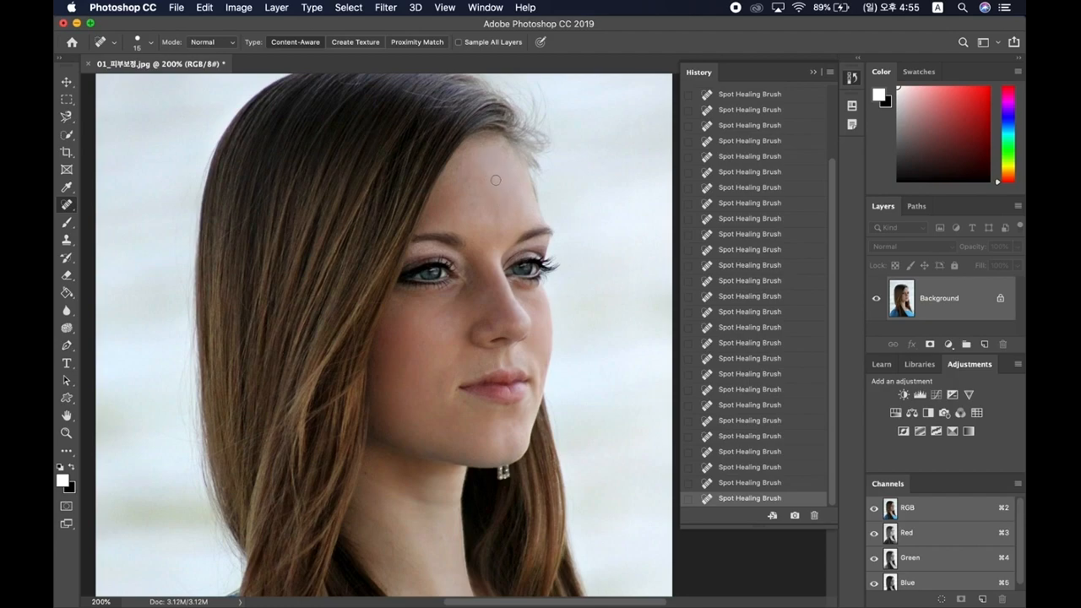
Heal leftover spots on the cheek beside the hair, below the eye and on the neck with the Spot Healing Brush
{"action": "left_click", "coordinate": [378, 376]}
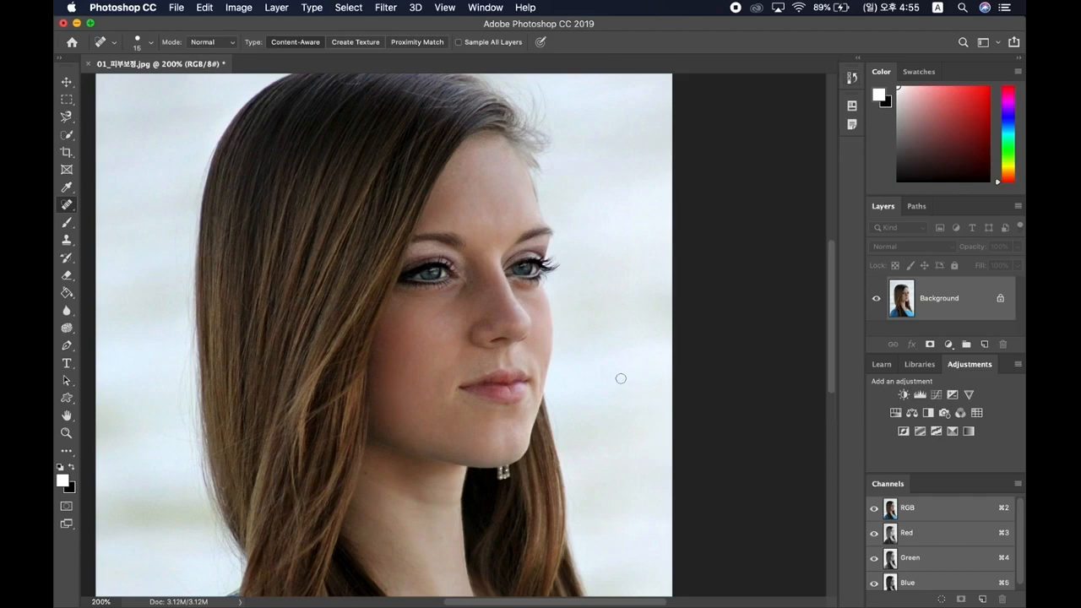
{"action": "left_click", "coordinate": [442, 312]}
{"action": "scroll", "coordinate": [442, 335], "scroll_direction": "down", "scroll_amount": 2}
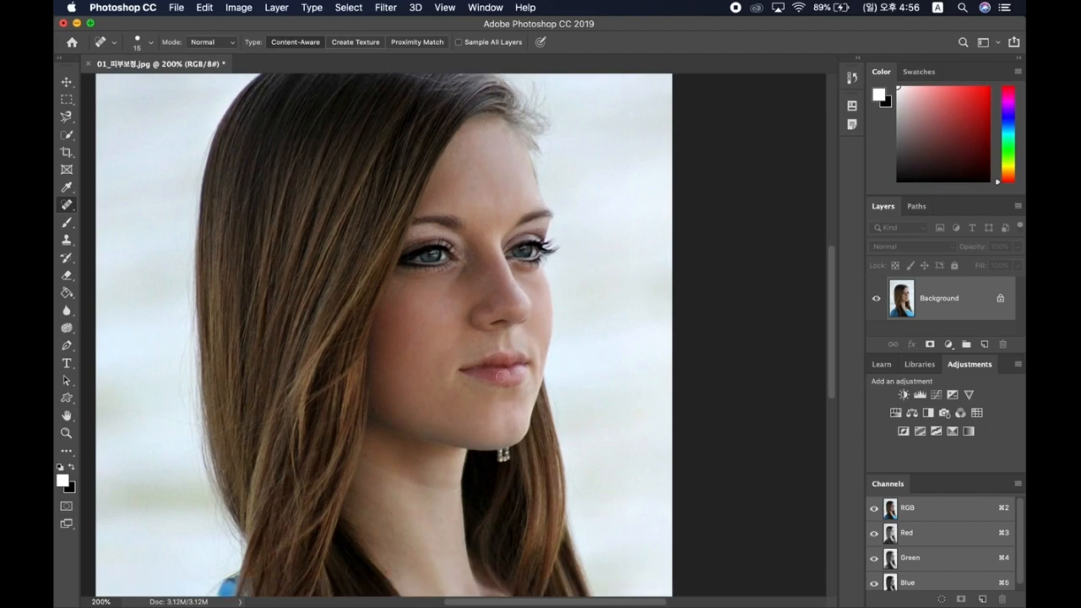
{"action": "left_click", "coordinate": [366, 456]}
{"action": "scroll", "coordinate": [653, 416], "scroll_direction": "down", "scroll_amount": 5}
{"action": "scroll", "coordinate": [653, 416], "scroll_direction": "up", "scroll_amount": 7}
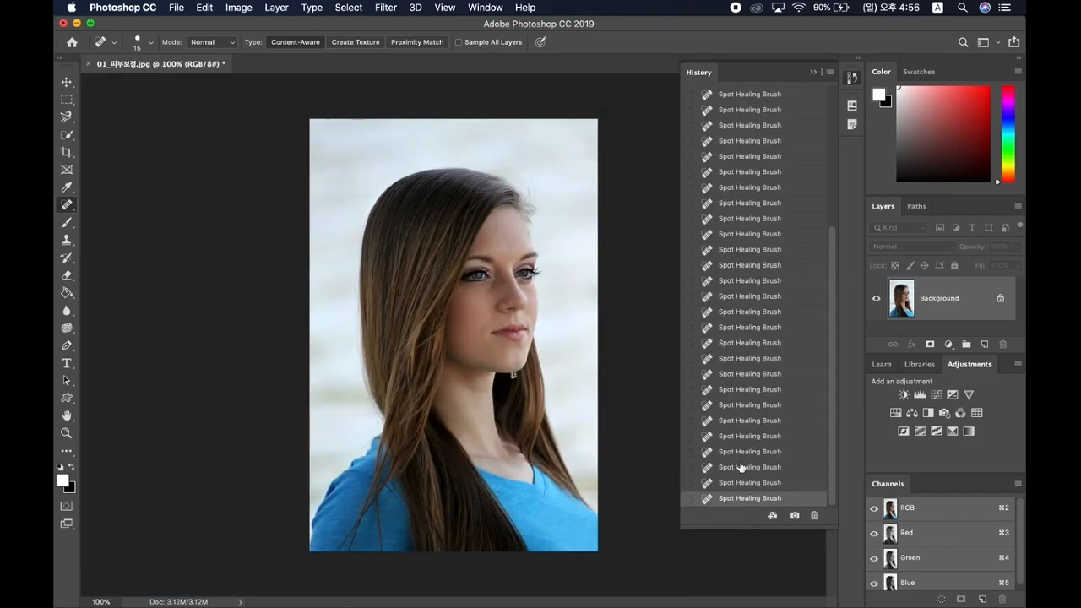
Switch to the Healing Brush tool and restore the portrait to its opening snapshot in the history
{"action": "left_click", "coordinate": [70, 210]}
{"action": "right_click", "coordinate": [70, 209]}
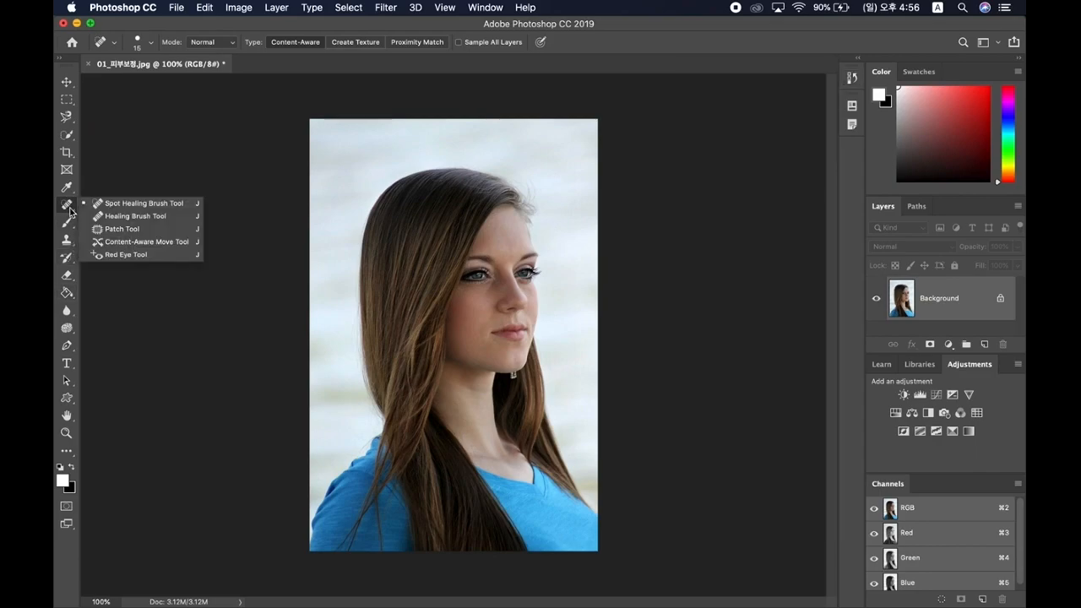
{"action": "left_click", "coordinate": [64, 209]}
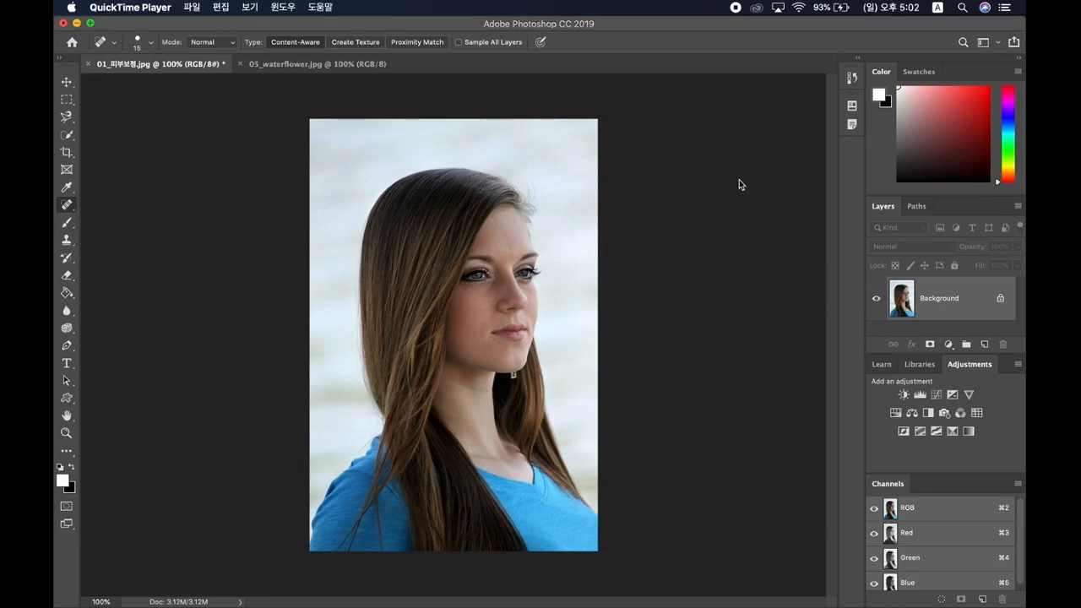
{"action": "right_click", "coordinate": [70, 207]}
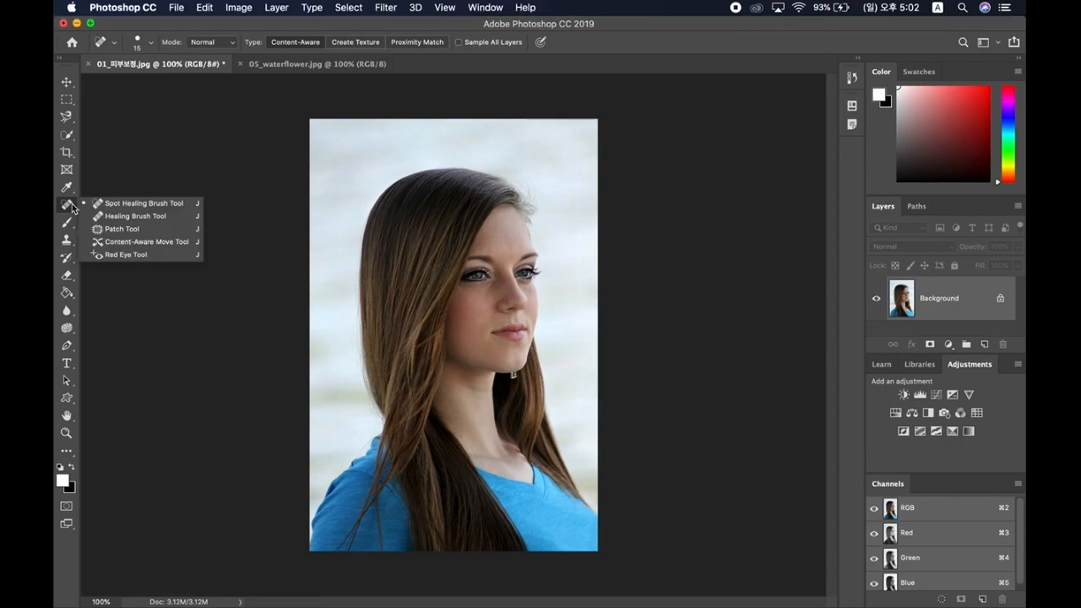
{"action": "left_click", "coordinate": [130, 217]}
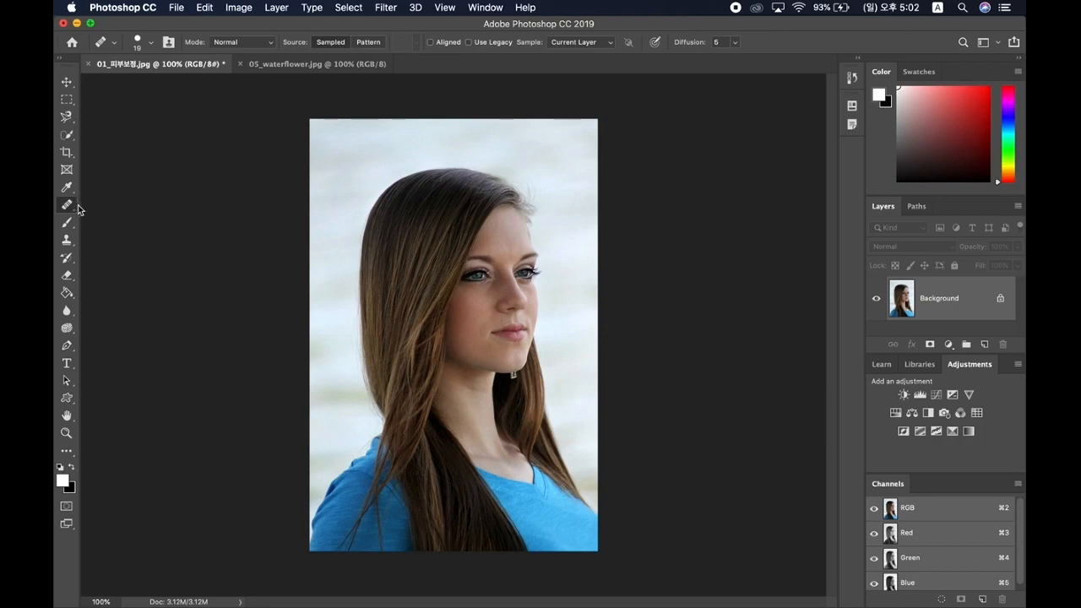
{"action": "left_click", "coordinate": [851, 80]}
{"action": "left_click", "coordinate": [789, 104]}
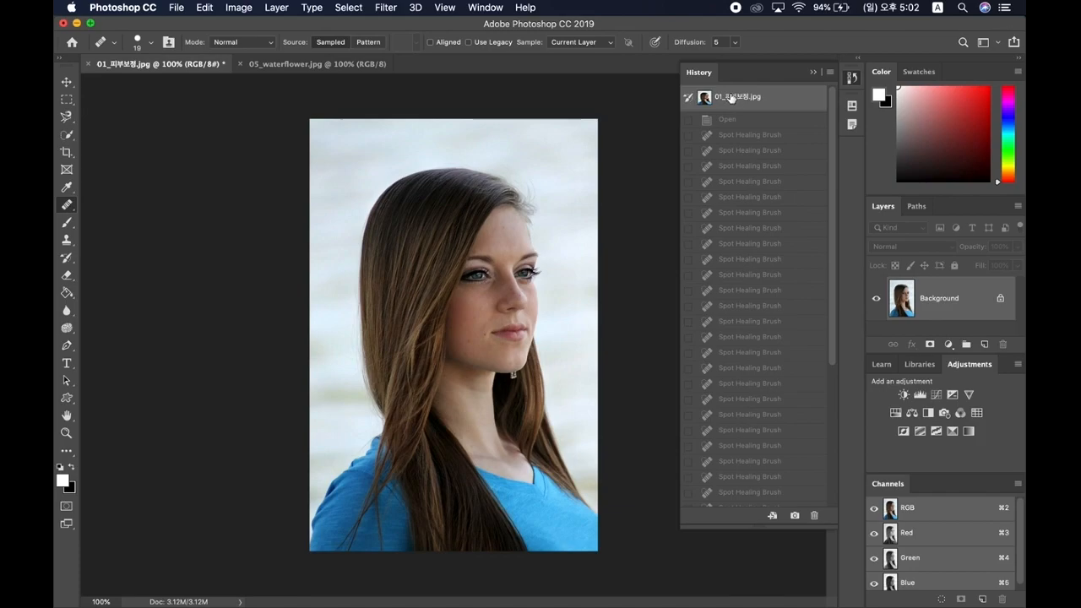
Prepare the Healing Brush for detailed work on the face with a brush size of 15 px
{"action": "left_click", "coordinate": [67, 83]}
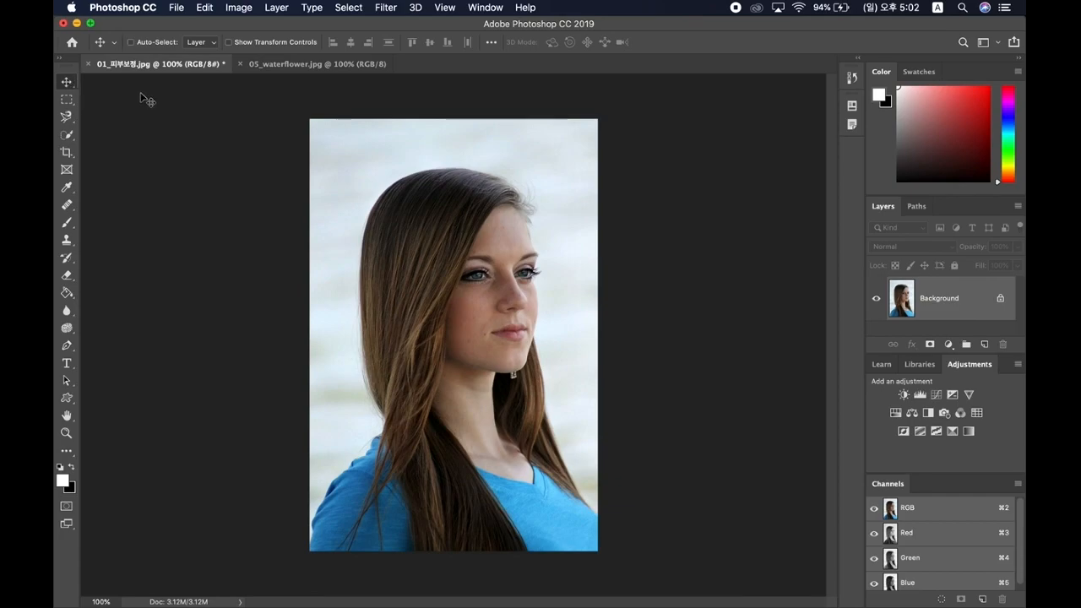
{"action": "key", "text": "super+equal"}
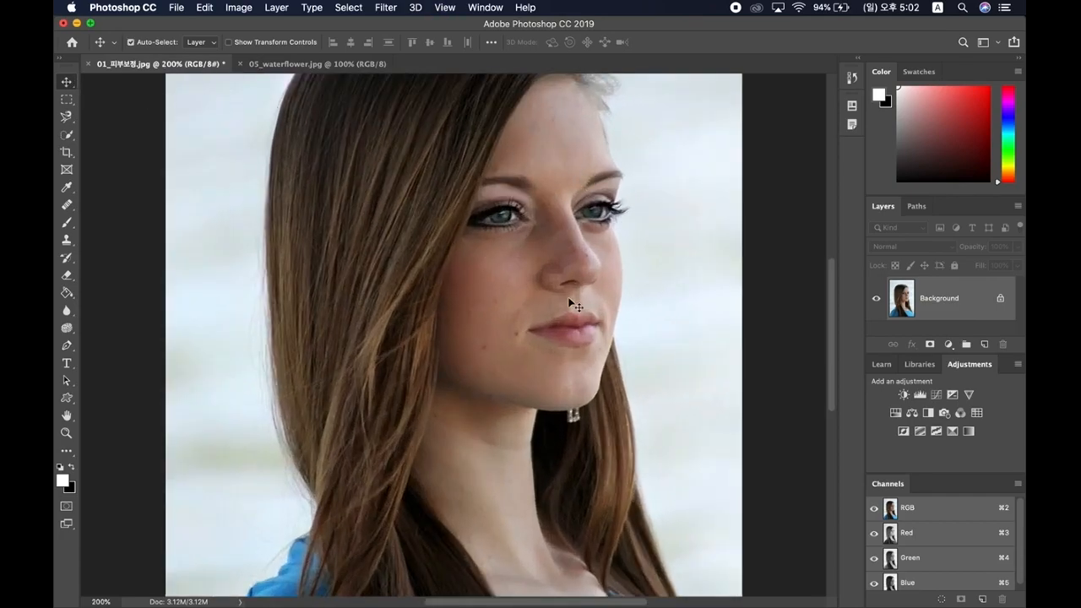
{"action": "left_click", "coordinate": [66, 205]}
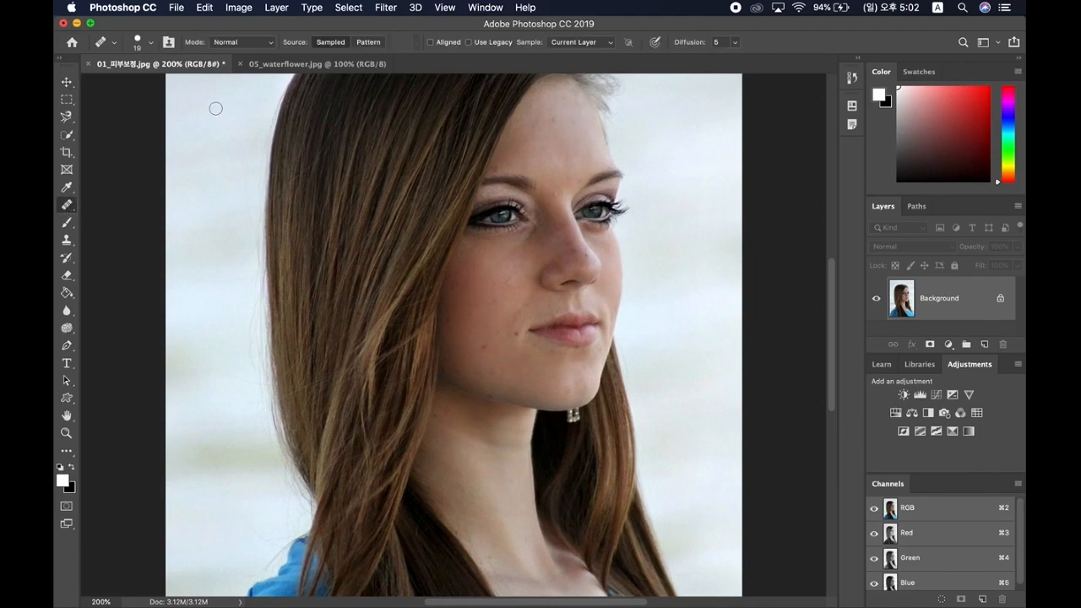
{"action": "left_click", "coordinate": [149, 44]}
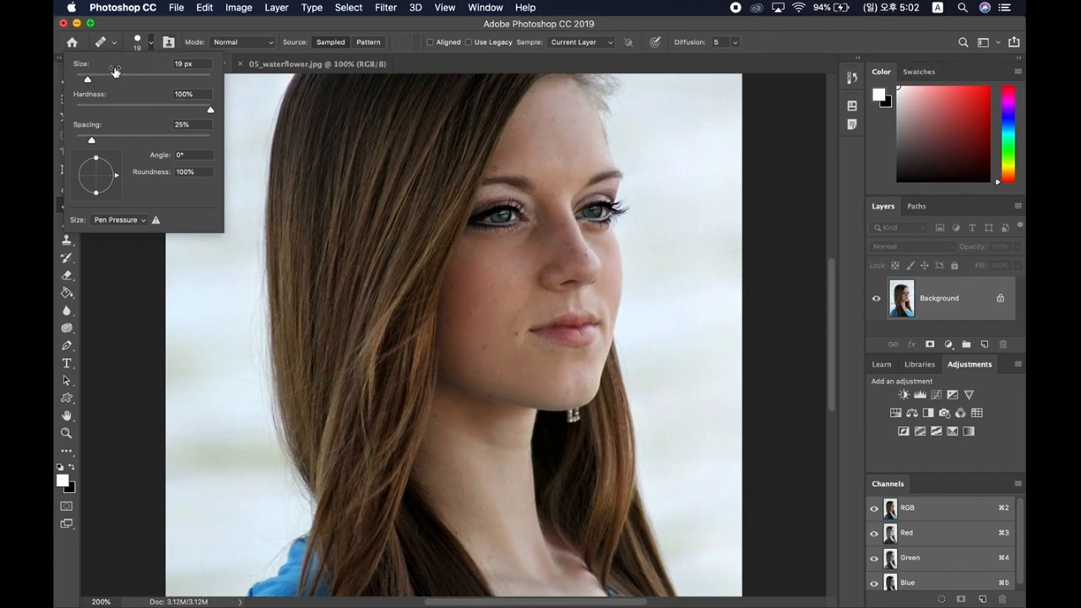
{"action": "left_click_drag", "start_coordinate": [87, 80], "coordinate": [85, 81]}
{"action": "left_click", "coordinate": [249, 33]}
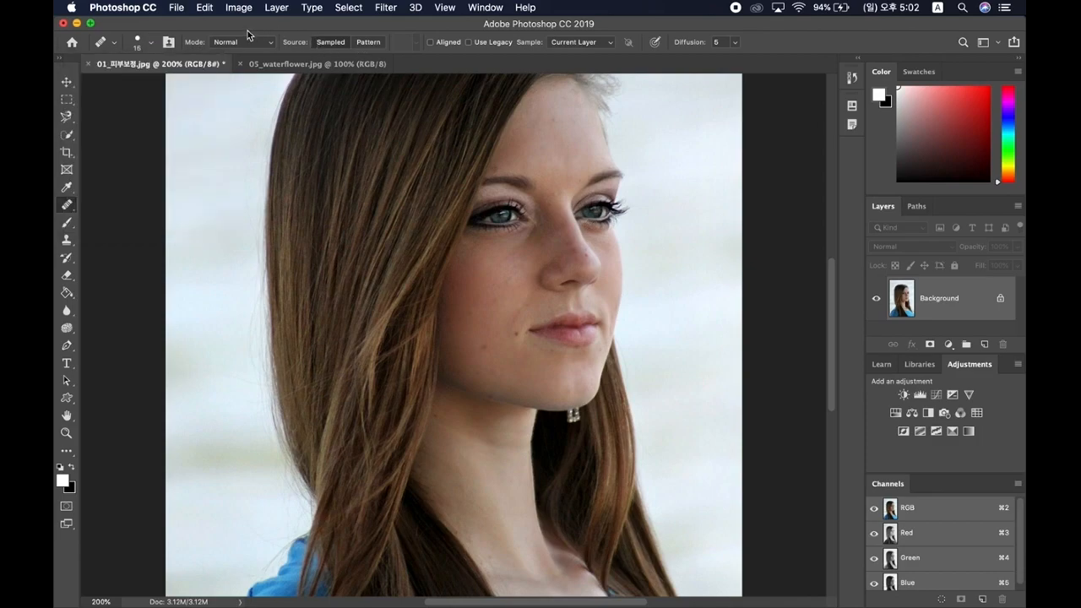
Sample clean skin beside the mouth corner and heal the mole there with the Healing Brush
{"action": "left_click", "coordinate": [517, 333]}
{"action": "left_click", "coordinate": [646, 226]}
{"action": "key", "text": "super+equal"}
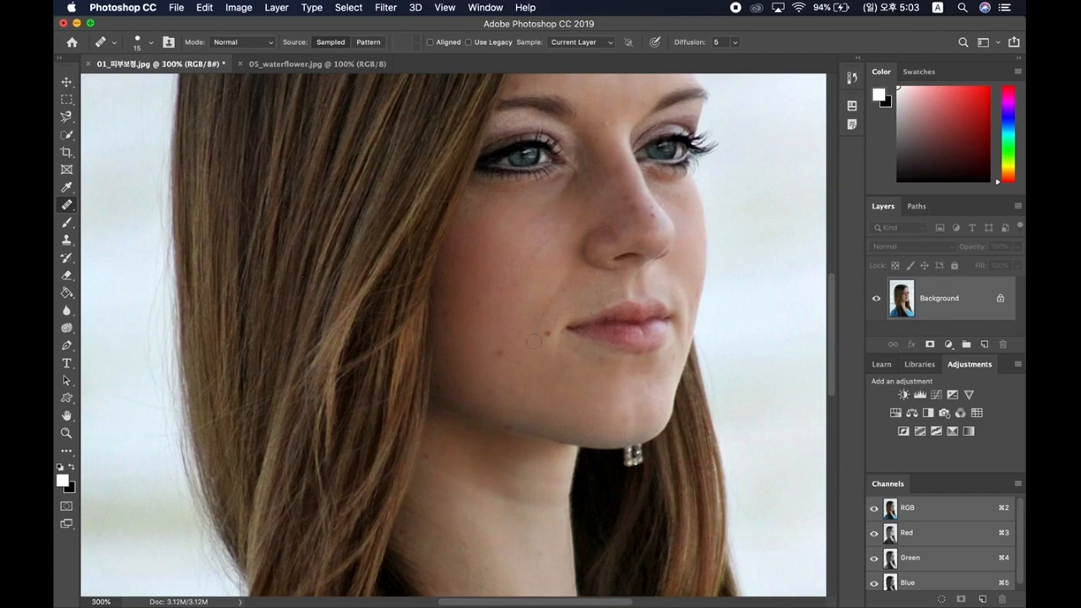
{"action": "left_click", "coordinate": [536, 342], "text": "alt"}
{"action": "scroll", "coordinate": [501, 354], "scroll_direction": "left", "scroll_amount": 2}
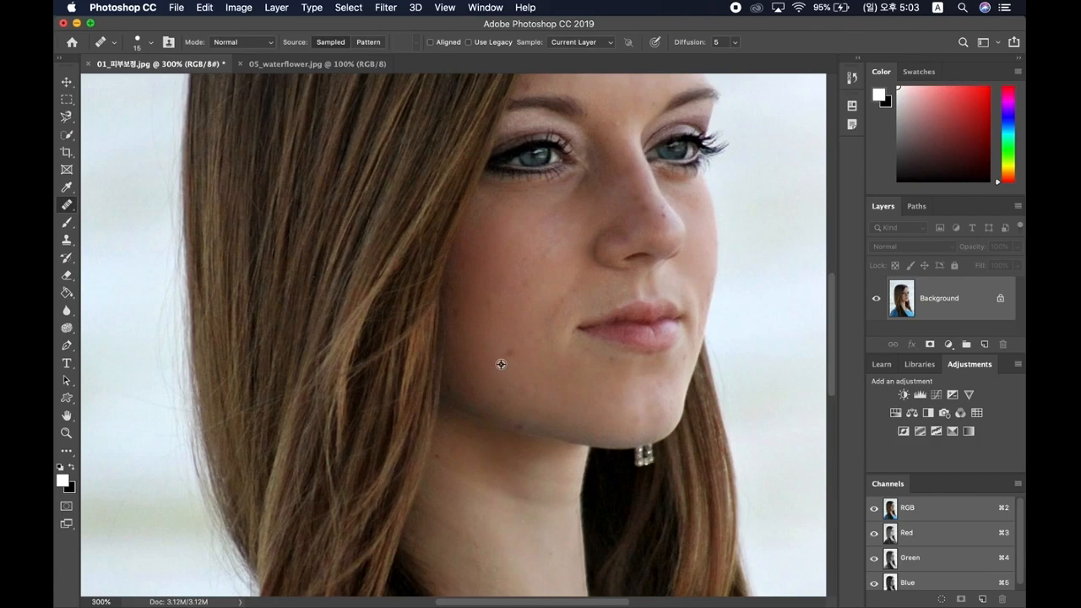
Heal the mole on the lower cheek and the nearby cheek and chin blemishes, sampling clean skin close to them
{"action": "left_click", "coordinate": [496, 360], "text": "alt"}
{"action": "left_click", "coordinate": [496, 358], "text": "alt"}
{"action": "left_click", "coordinate": [508, 352]}
{"action": "left_click", "coordinate": [664, 429]}
{"action": "left_click", "coordinate": [537, 318], "text": "alt"}
Reduce the Healing Brush size to 11 px and heal the dark spot on the nose with skin sampled beside it
{"action": "left_click", "coordinate": [152, 44]}
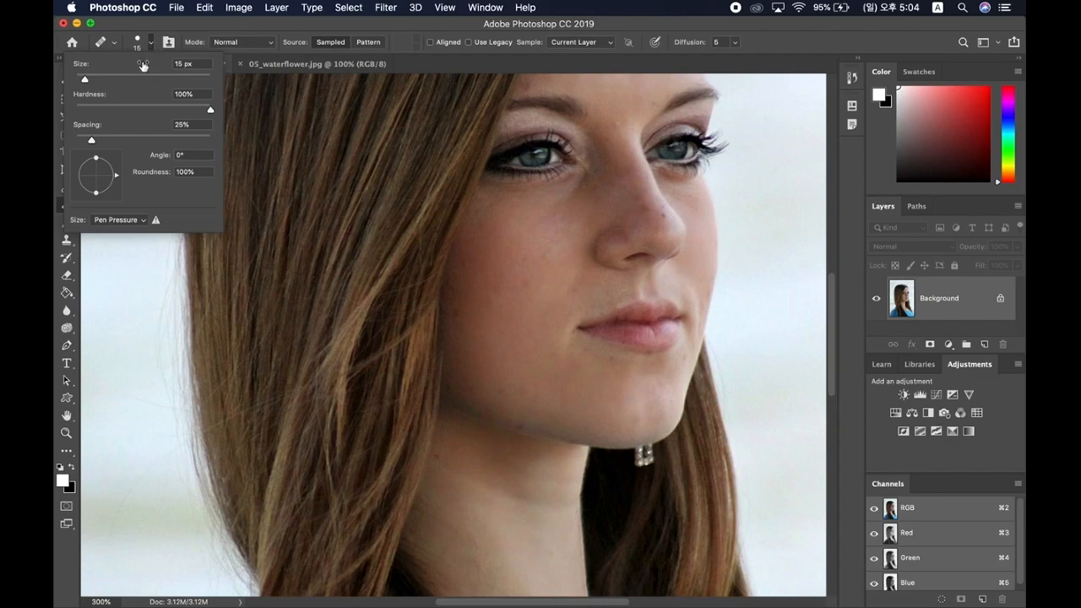
{"action": "left_click", "coordinate": [85, 81]}
{"action": "left_click_drag", "start_coordinate": [83, 81], "coordinate": [82, 81]}
{"action": "left_click", "coordinate": [670, 225], "text": "alt"}
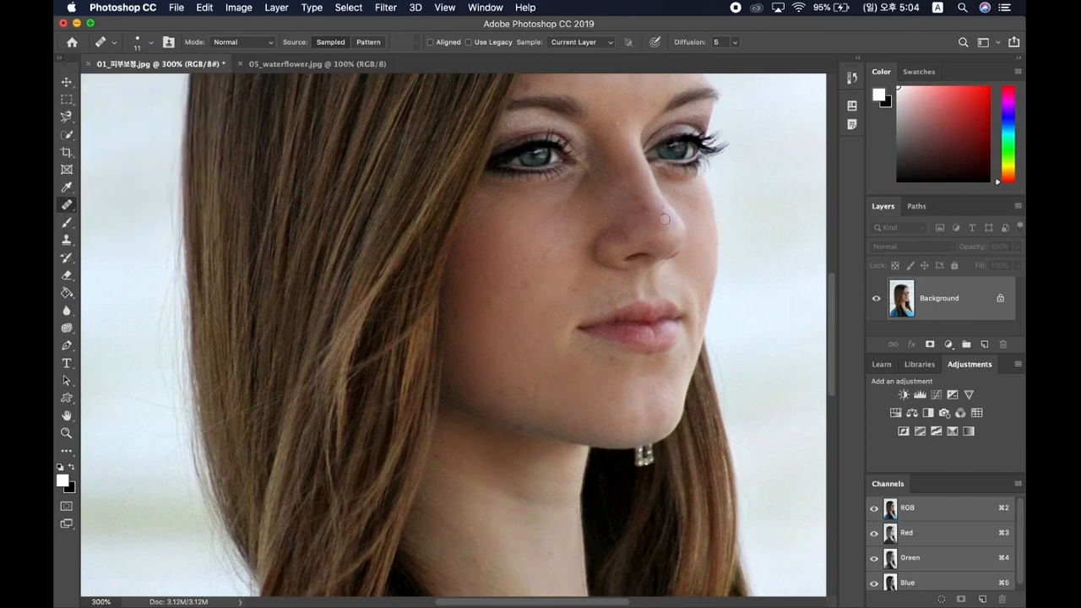
{"action": "left_click", "coordinate": [663, 217]}
Heal the small spots above the eyebrow, on the nose and on the upper cheek with the Healing Brush
{"action": "left_click_drag", "start_coordinate": [599, 203], "coordinate": [593, 255]}
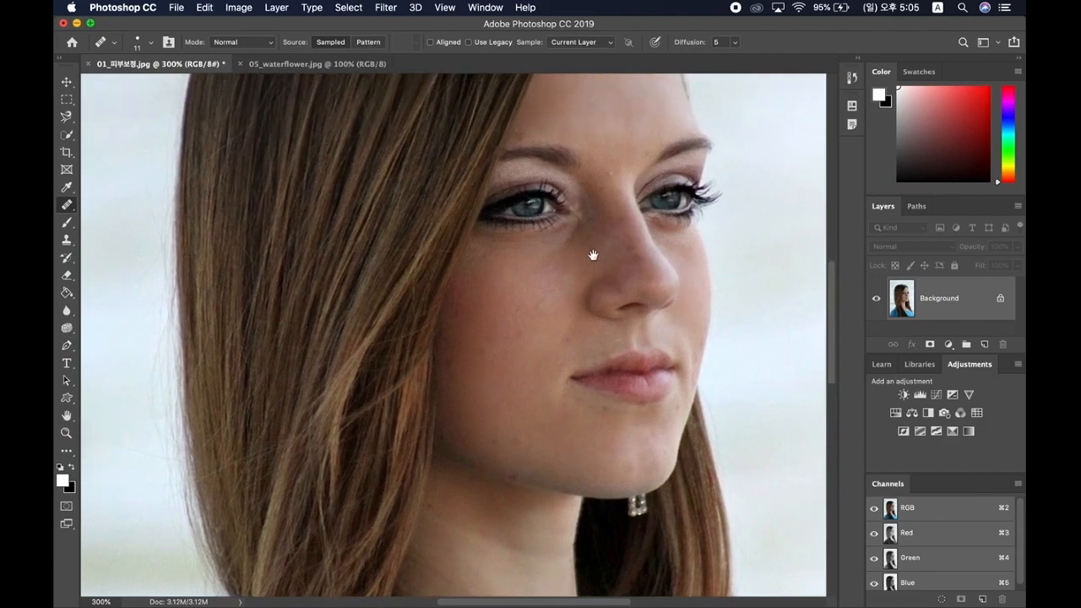
{"action": "left_click", "coordinate": [537, 126]}
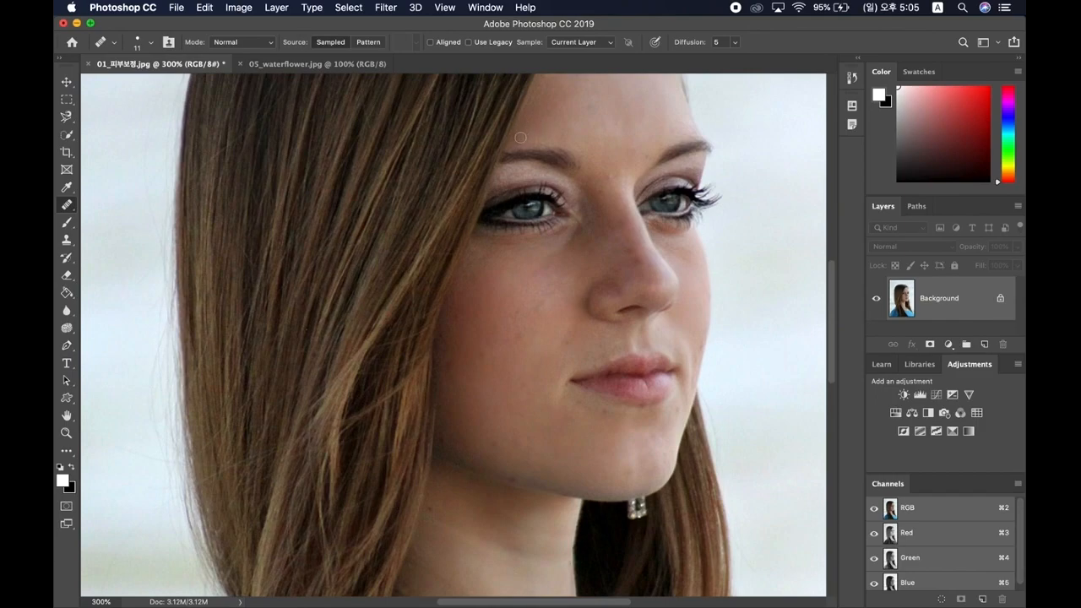
{"action": "left_click_drag", "start_coordinate": [632, 210], "coordinate": [627, 249]}
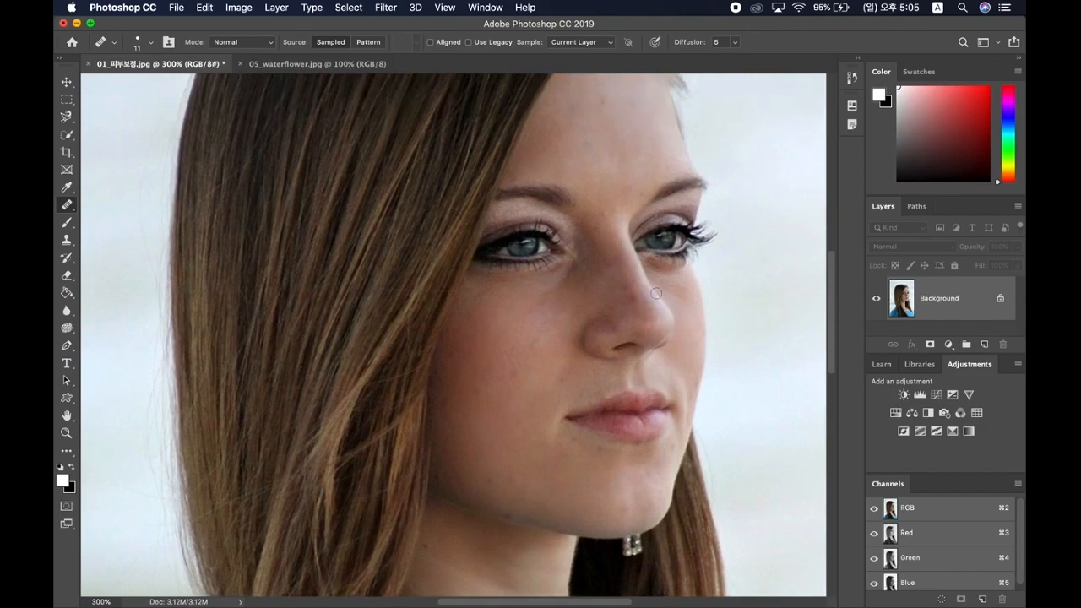
{"action": "left_click_drag", "start_coordinate": [656, 293], "coordinate": [651, 365]}
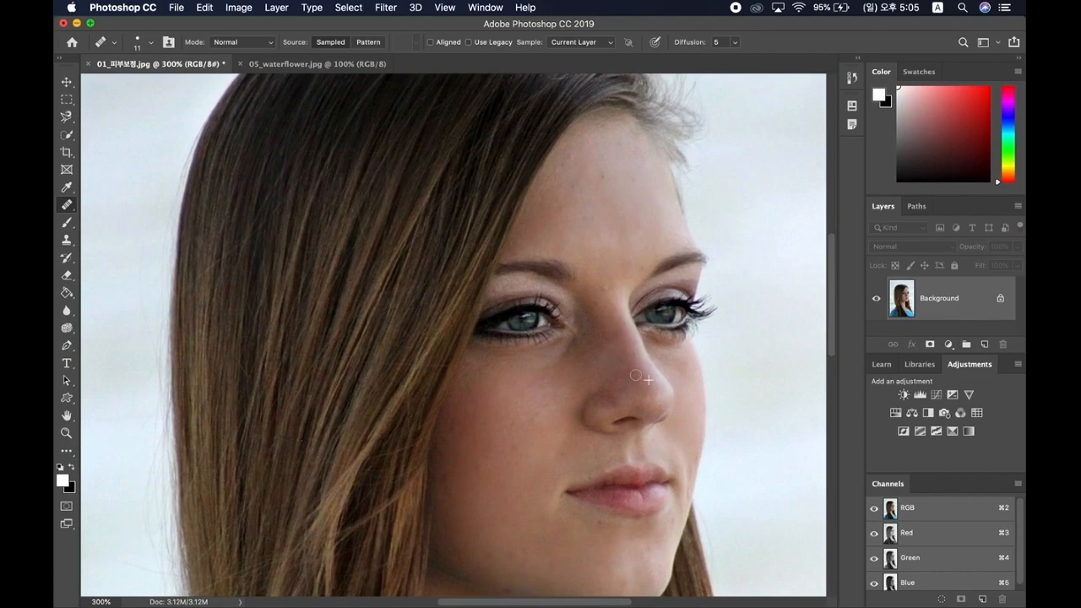
{"action": "left_click_drag", "start_coordinate": [681, 371], "coordinate": [664, 258]}
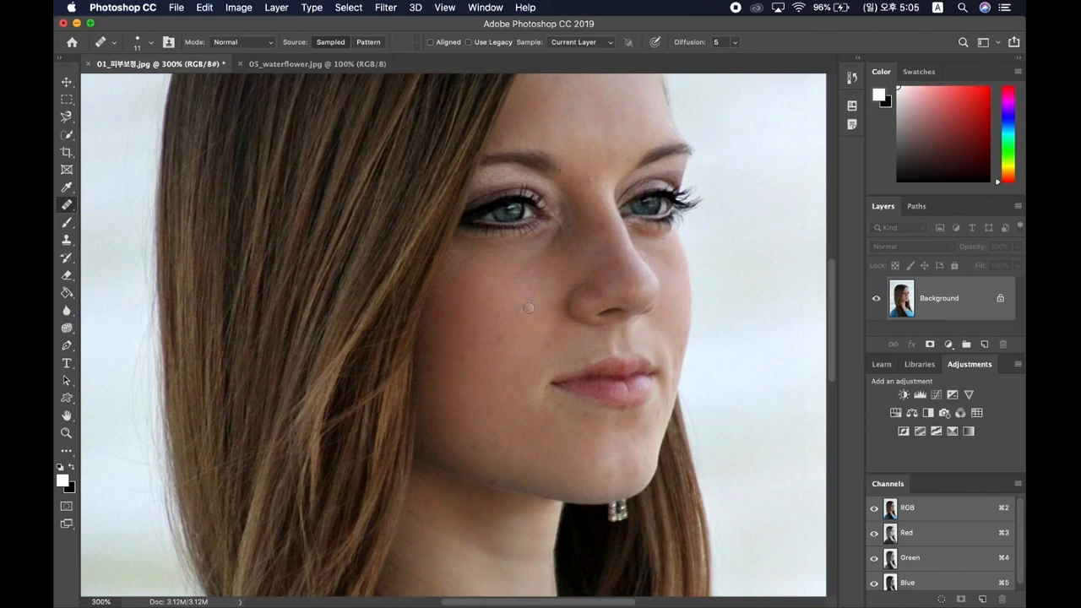
{"action": "left_click", "coordinate": [529, 275]}
{"action": "left_click_drag", "start_coordinate": [590, 328], "coordinate": [560, 414]}
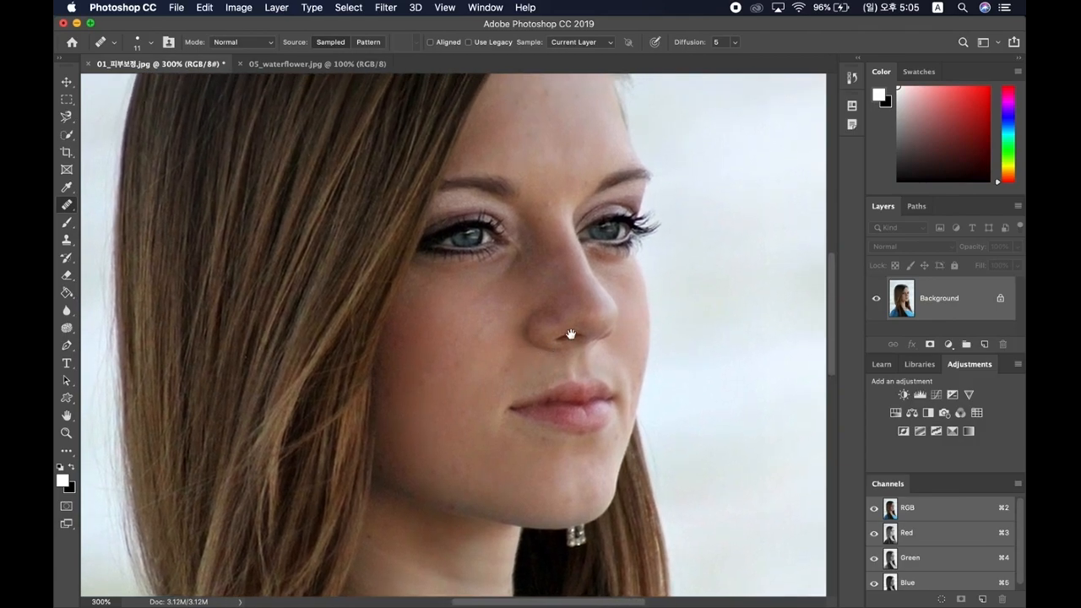
Retouch the faint spots below the lower lip and on the cheek with the Healing Brush, undoing the first chin stroke and resampling clean skin
{"action": "left_click", "coordinate": [852, 77]}
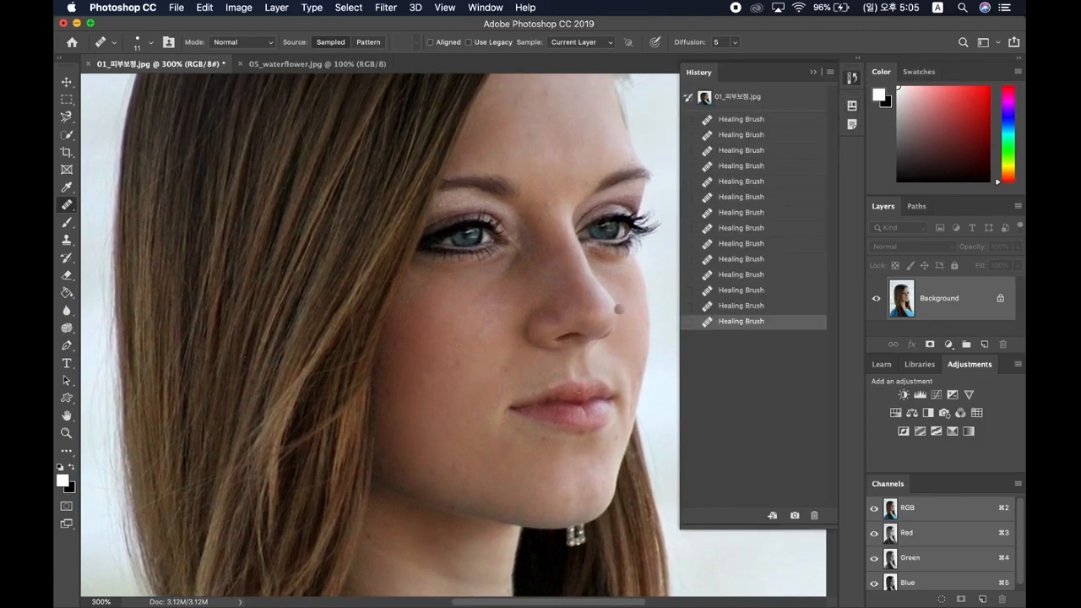
{"action": "left_click", "coordinate": [538, 449]}
{"action": "key", "text": "super+z"}
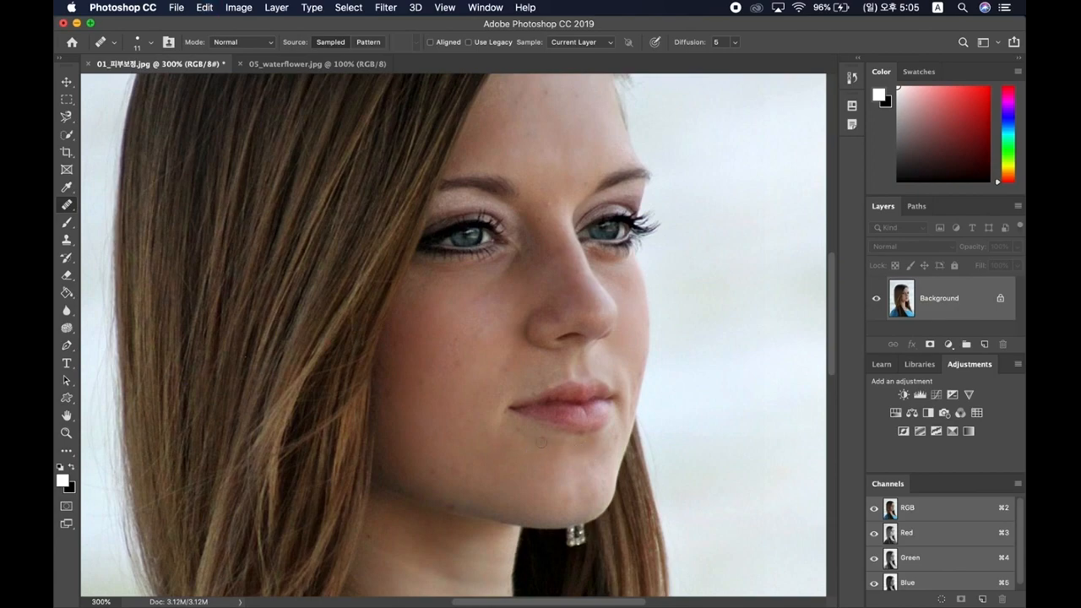
{"action": "left_click", "coordinate": [616, 439], "text": "alt"}
{"action": "left_click", "coordinate": [452, 373]}
{"action": "left_click", "coordinate": [66, 241]}
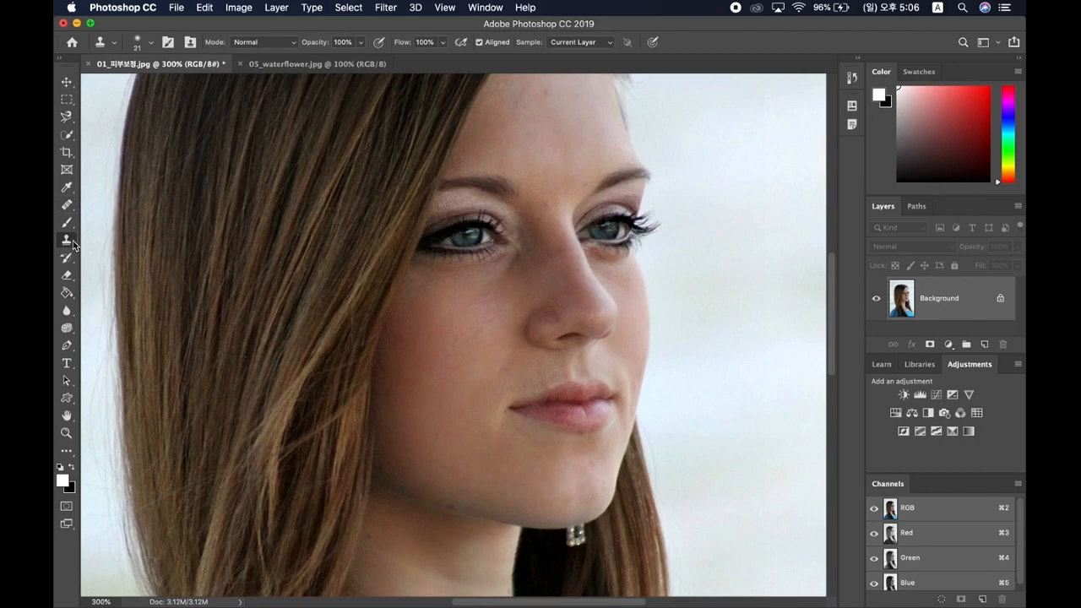
{"action": "left_click", "coordinate": [67, 204]}
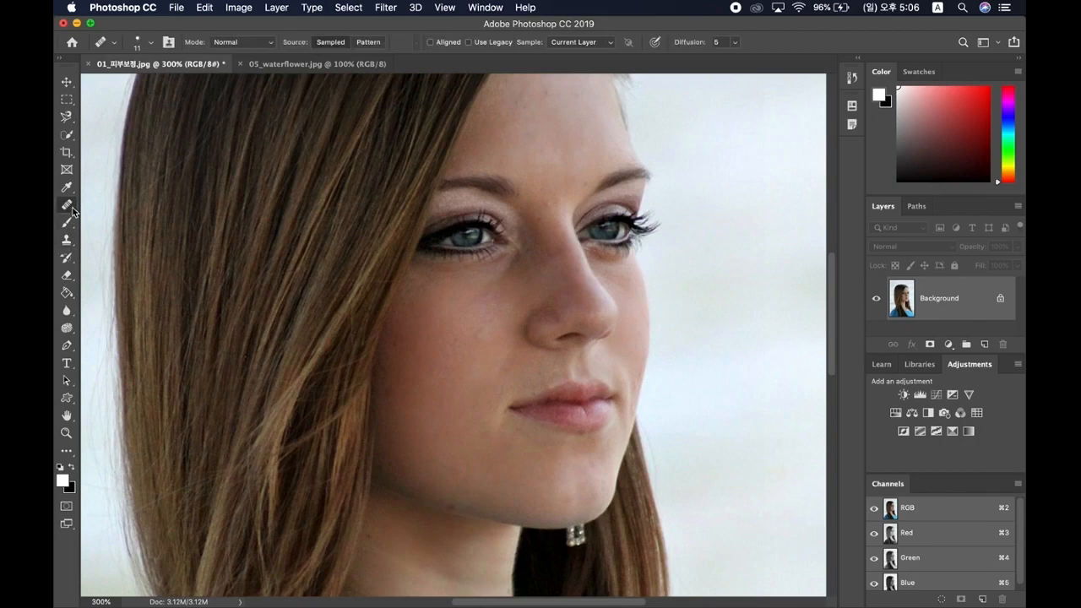
Compare the original portrait with the fully healed state by switching between the first and last history states
{"action": "left_click", "coordinate": [309, 168]}
{"action": "left_click", "coordinate": [851, 79]}
{"action": "left_click", "coordinate": [781, 101]}
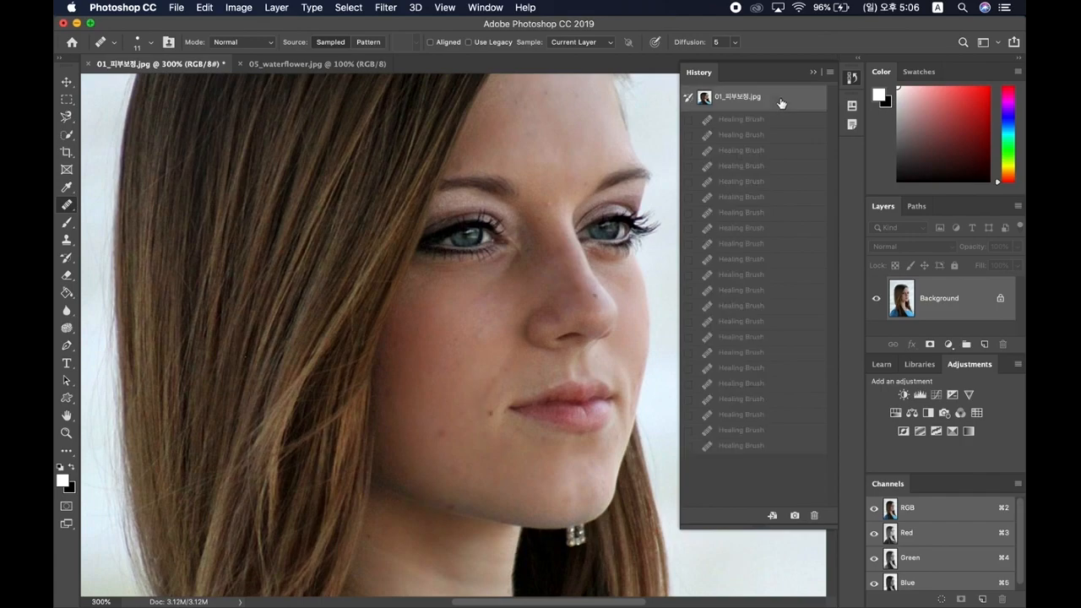
{"action": "left_click", "coordinate": [776, 445]}
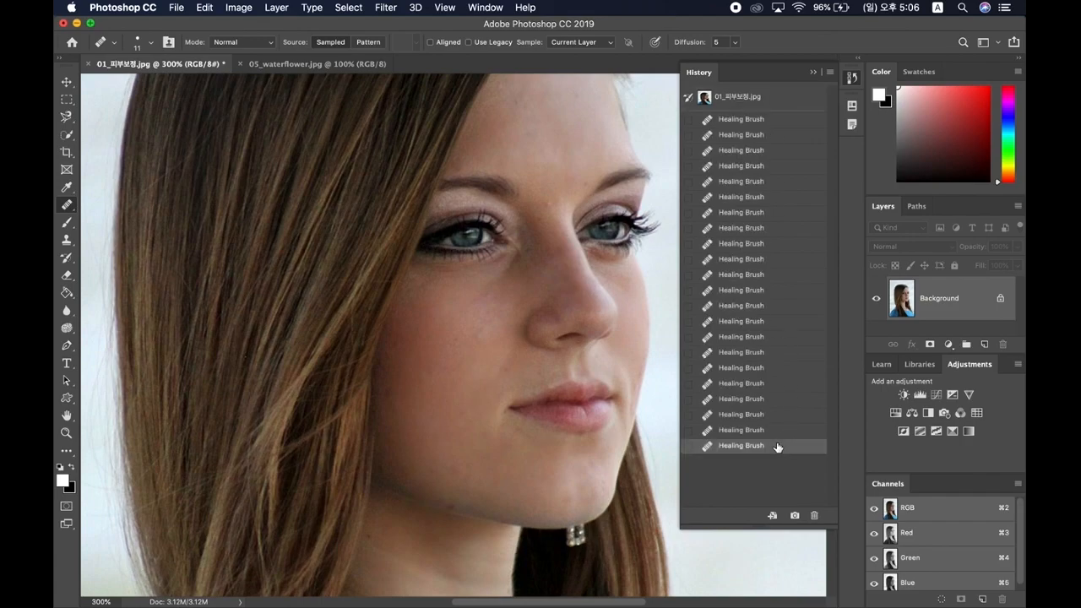
{"action": "left_click", "coordinate": [734, 98]}
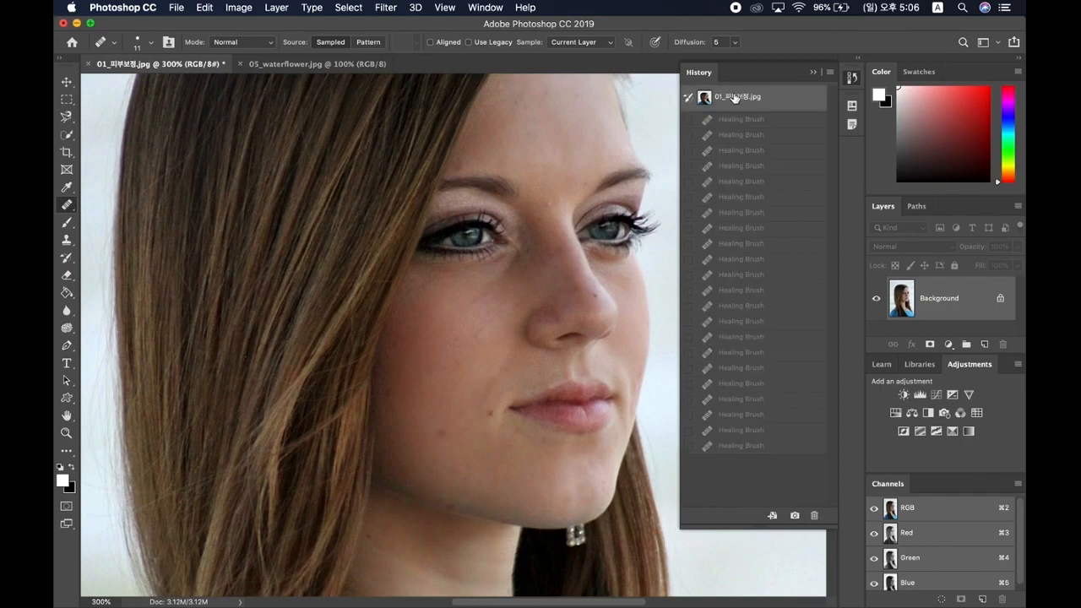
{"action": "left_click", "coordinate": [775, 446]}
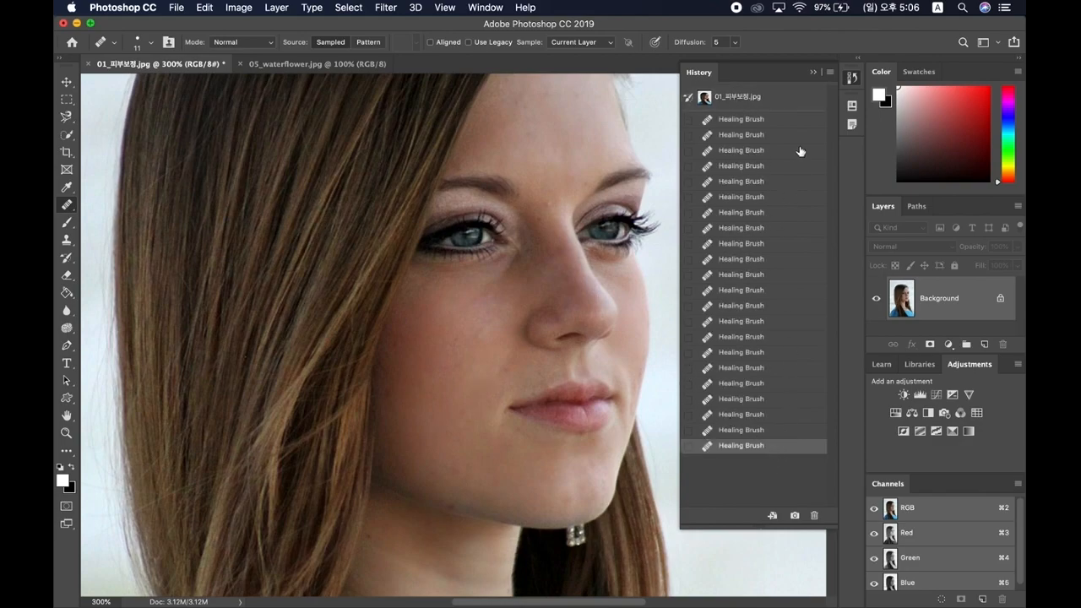
{"action": "left_click", "coordinate": [814, 73]}
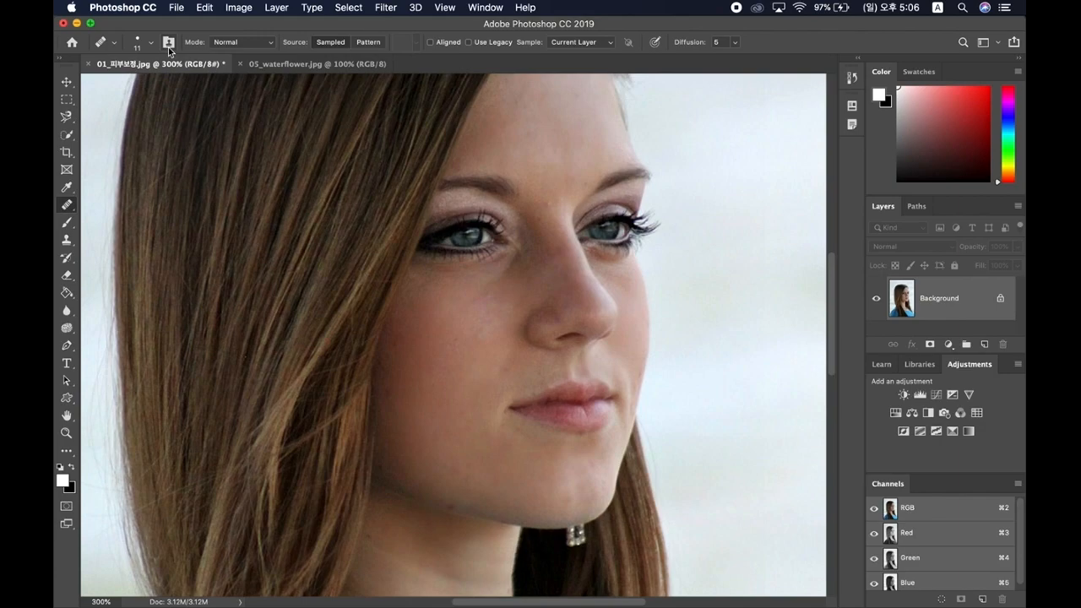
{"action": "right_click", "coordinate": [67, 208]}
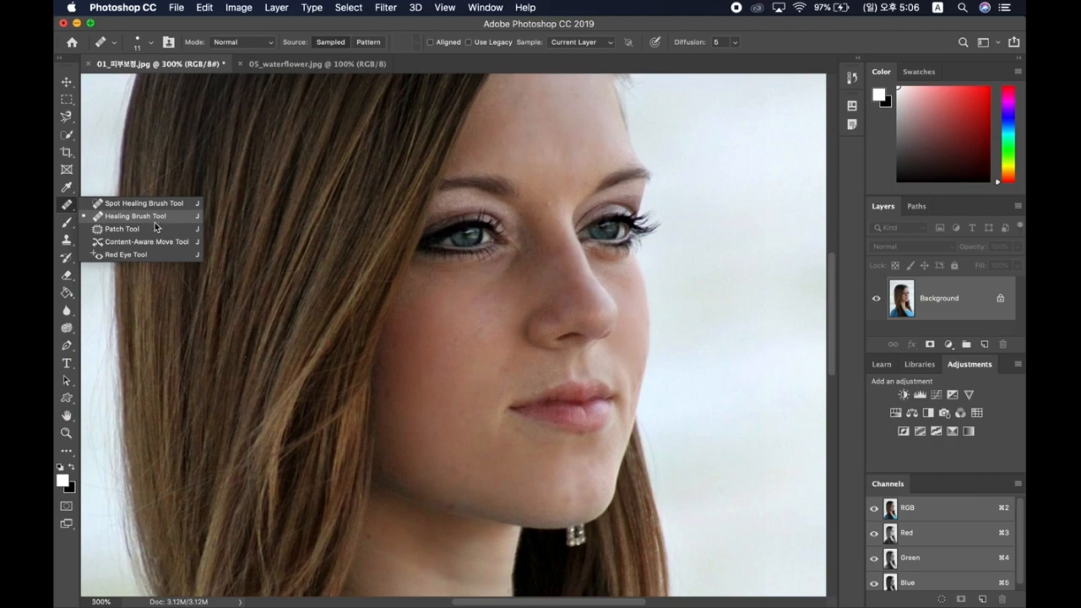
{"action": "left_click", "coordinate": [68, 210]}
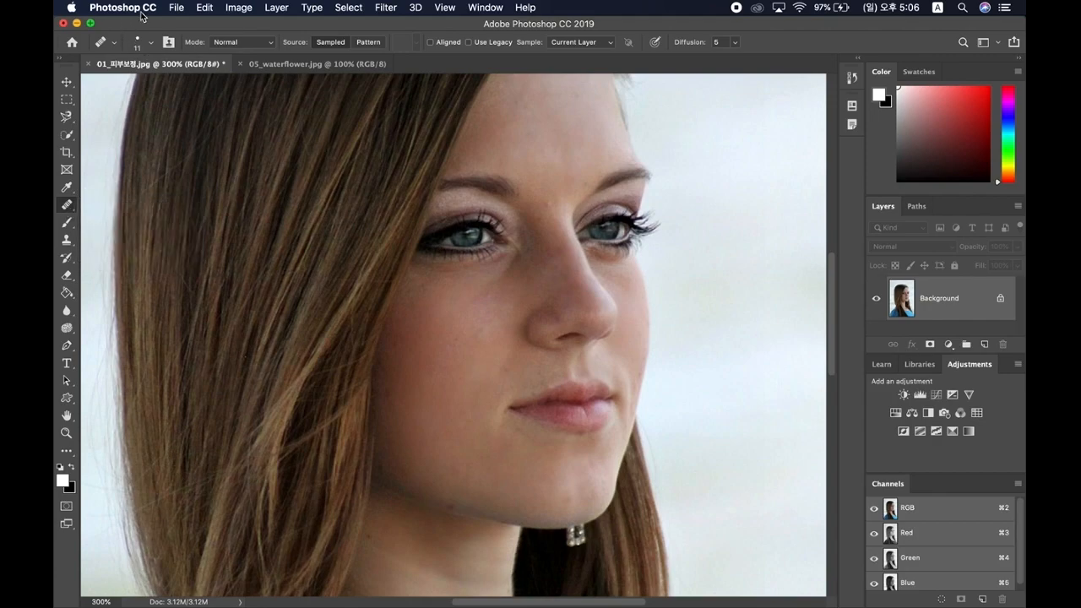
{"action": "left_click", "coordinate": [175, 8]}
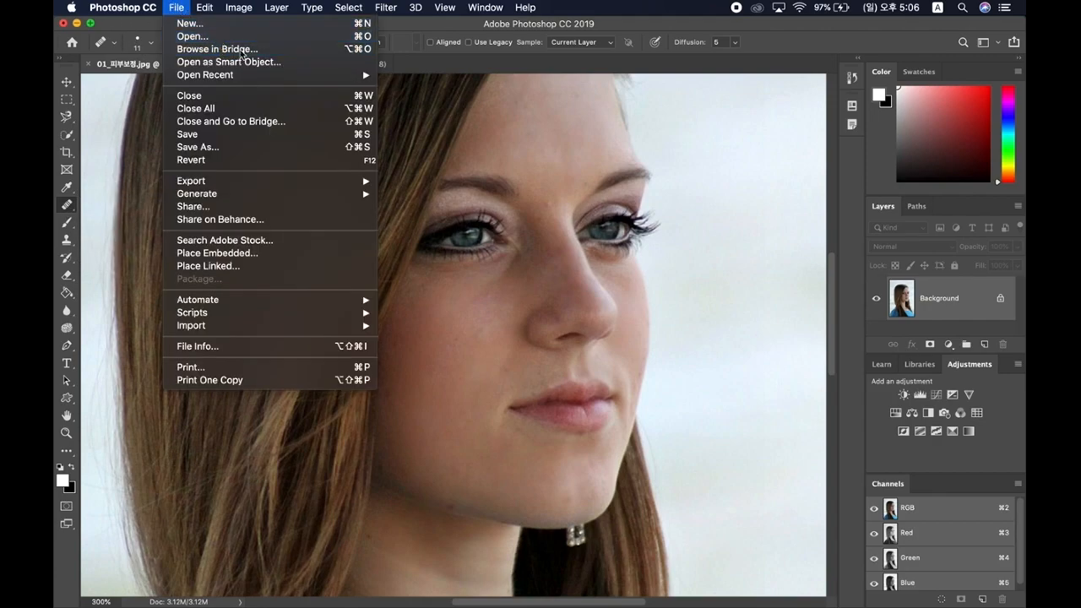
{"action": "left_click", "coordinate": [193, 36]}
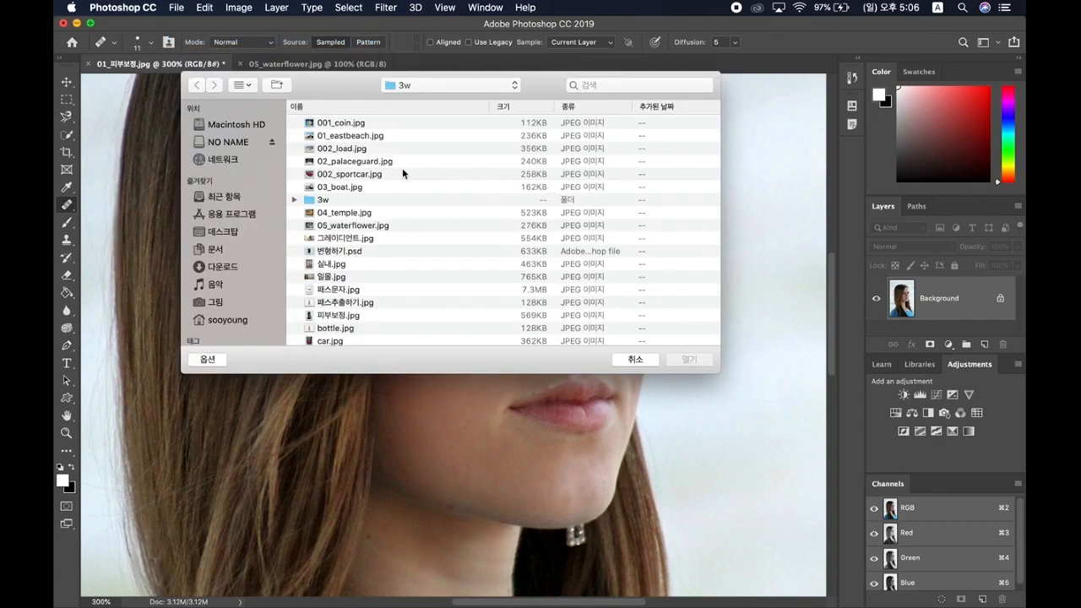
{"action": "left_click", "coordinate": [635, 360]}
In 05_waterflower.jpg, clone the central yellow flower onto the empty upper-left water area using a 59 px Clone Stamp brush
{"action": "left_click", "coordinate": [309, 65]}
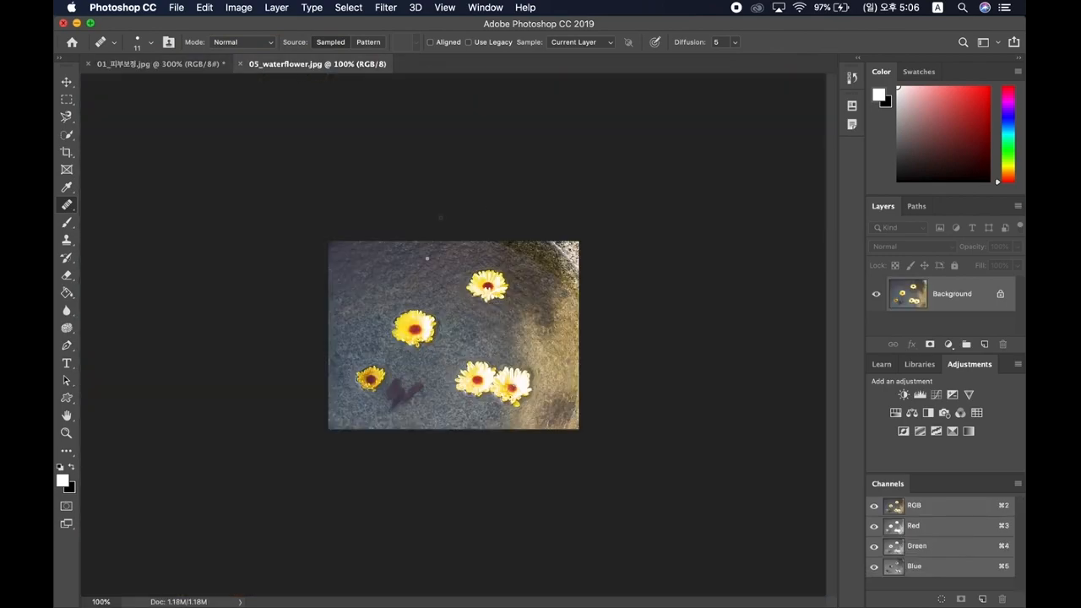
{"action": "key", "text": "super+equal"}
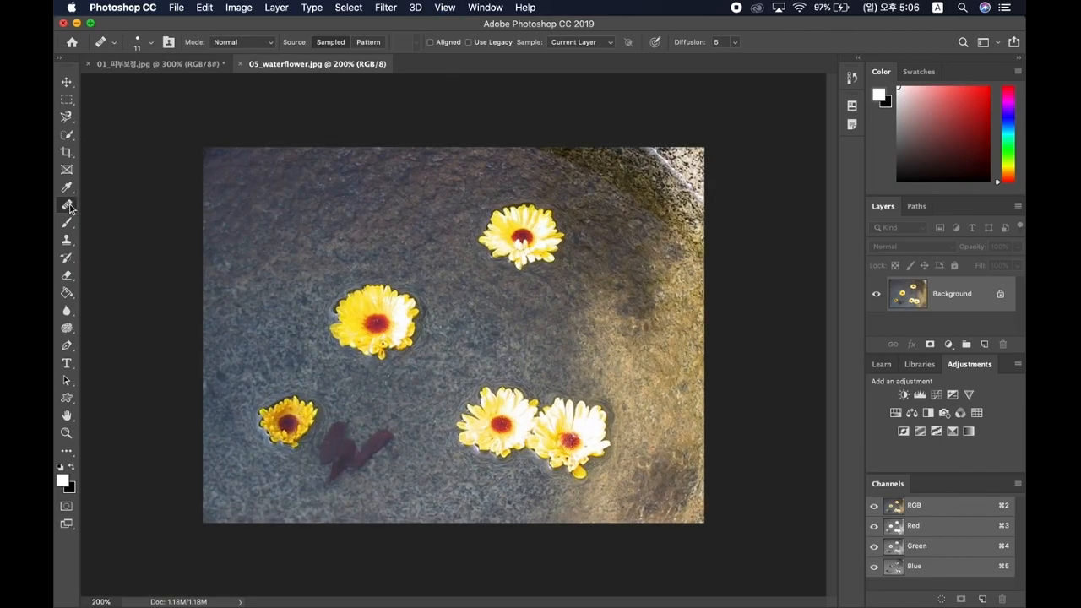
{"action": "left_click", "coordinate": [66, 241]}
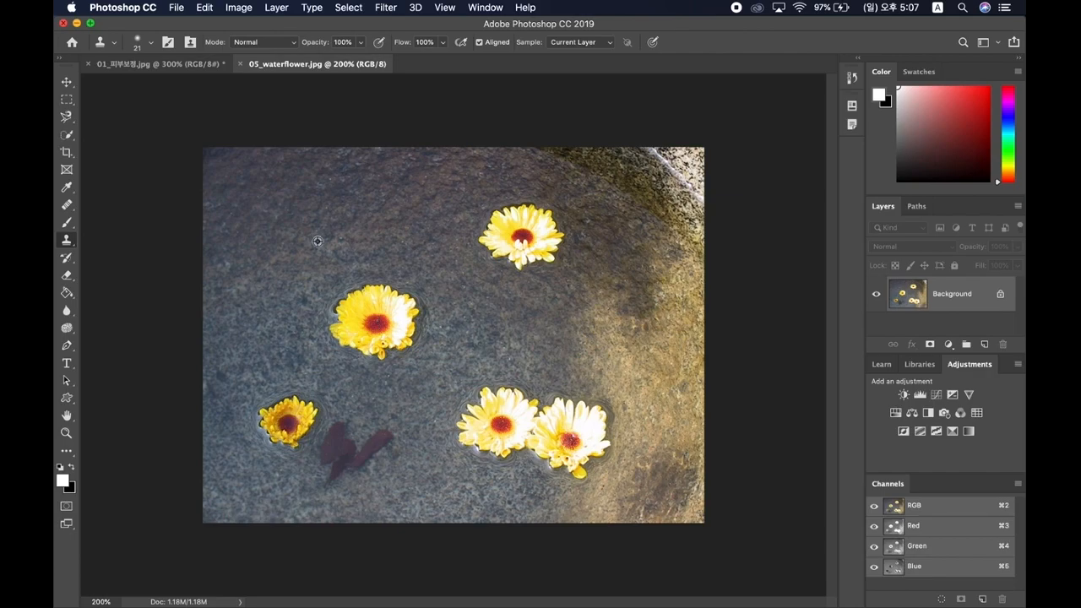
{"action": "left_click", "coordinate": [152, 42]}
{"action": "left_click", "coordinate": [153, 84]}
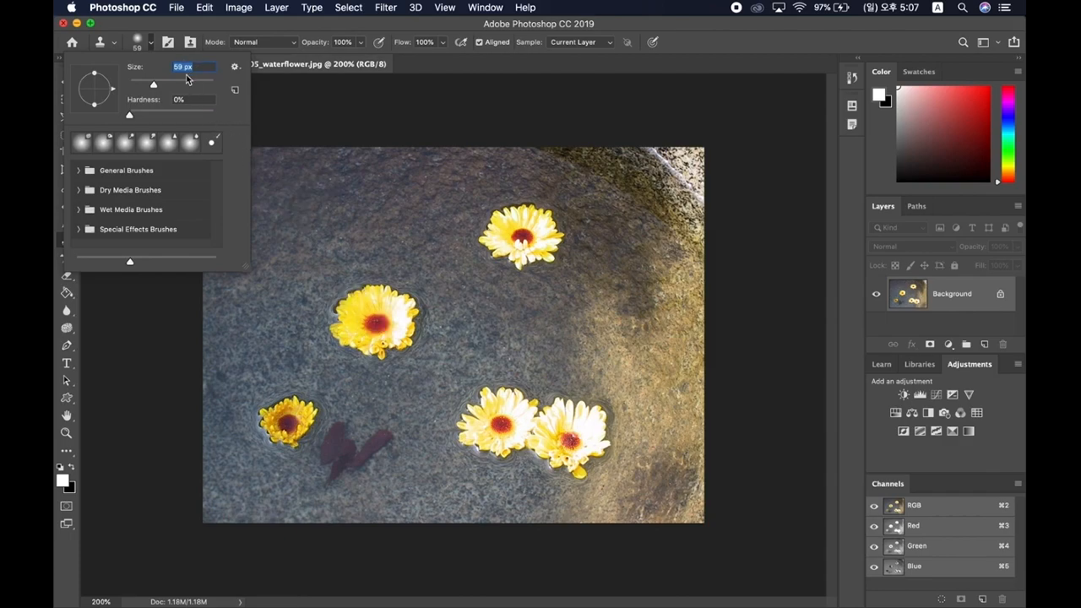
{"action": "left_click", "coordinate": [144, 25]}
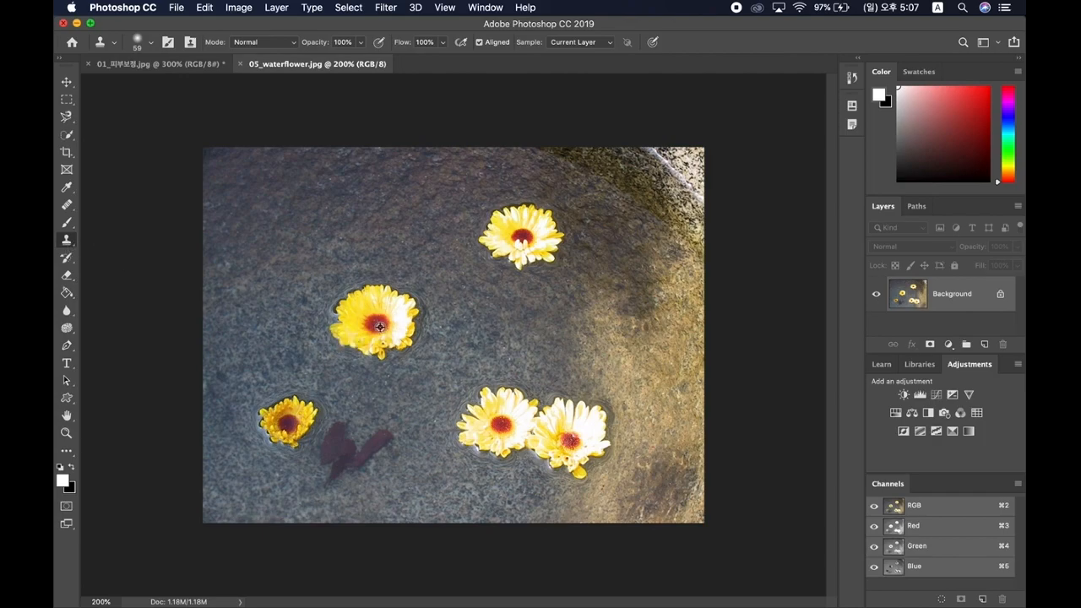
{"action": "left_click", "coordinate": [377, 322], "text": "alt"}
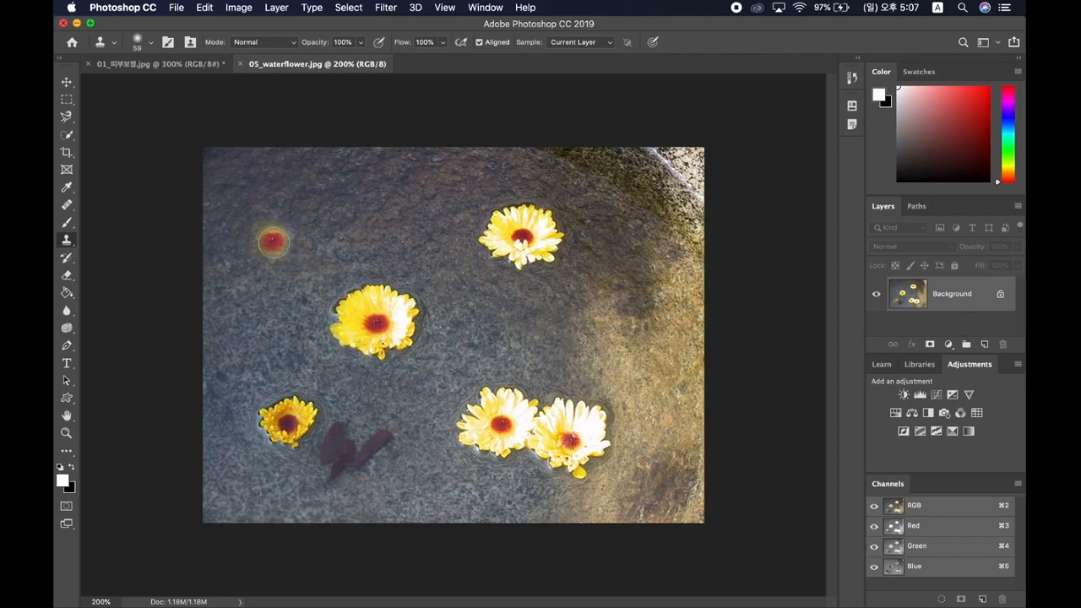
{"action": "mouse_move", "coordinate": [270, 255]}
{"action": "left_mouse_down"}
{"action": "mouse_move", "coordinate": [265, 245]}
{"action": "mouse_move", "coordinate": [284, 246]}
{"action": "mouse_move", "coordinate": [258, 259]}
{"action": "mouse_move", "coordinate": [301, 238]}
{"action": "mouse_move", "coordinate": [251, 263]}
{"action": "mouse_move", "coordinate": [308, 262]}
{"action": "mouse_move", "coordinate": [270, 283]}
{"action": "left_mouse_up"}
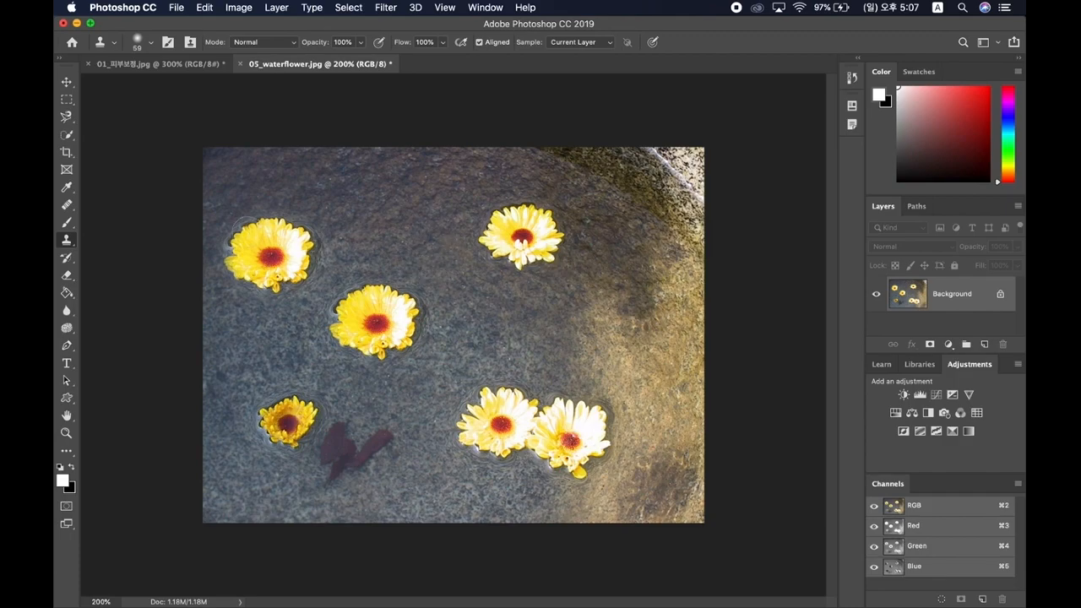
Set up the Healing Brush with a 39 px size and a softer edge
{"action": "left_click", "coordinate": [67, 206]}
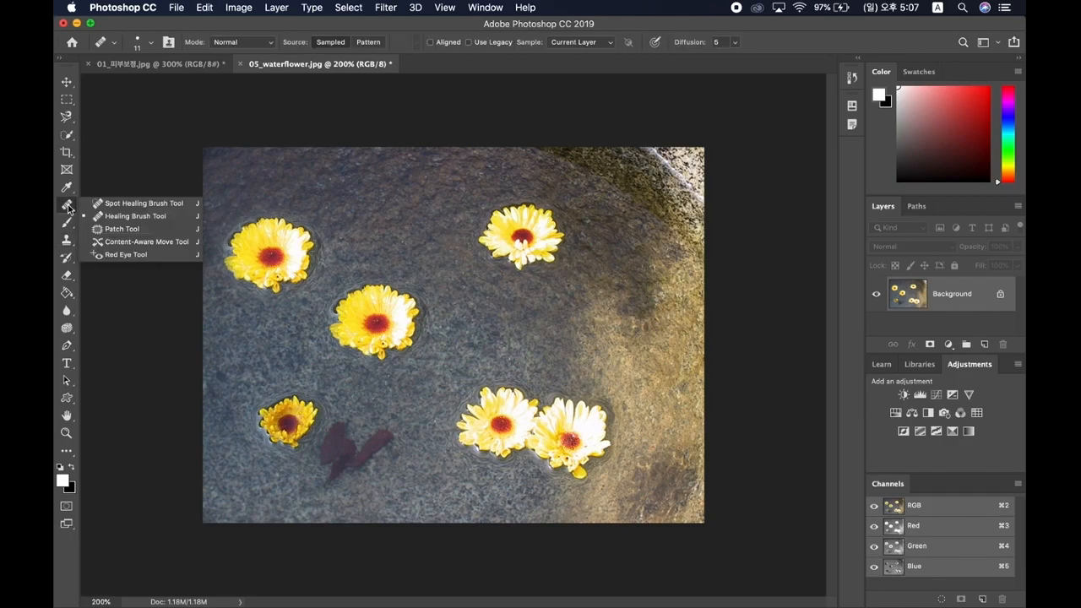
{"action": "left_click", "coordinate": [114, 218]}
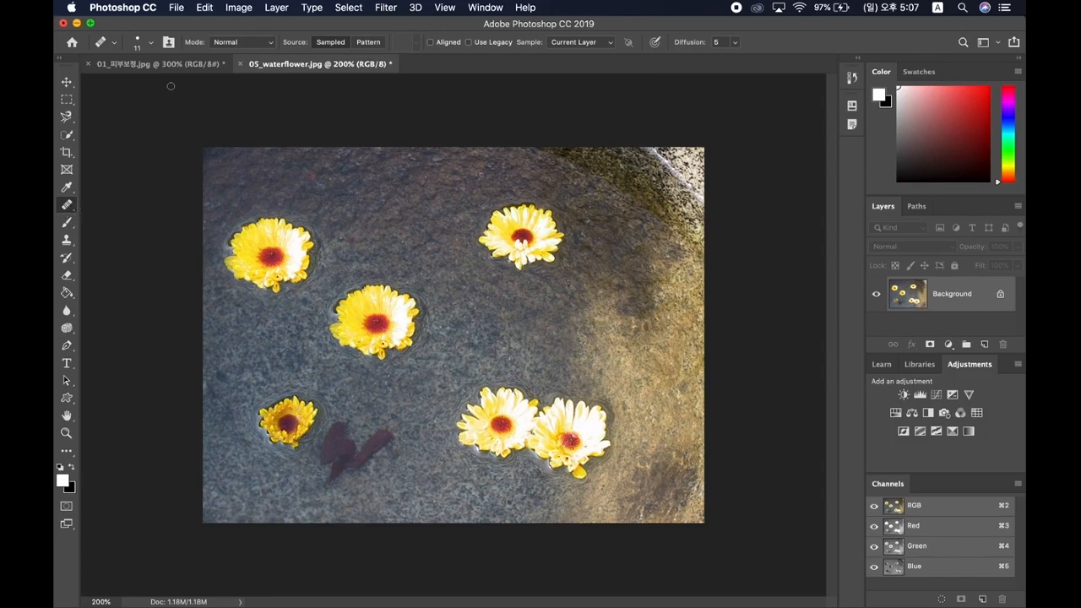
{"action": "left_click", "coordinate": [150, 43]}
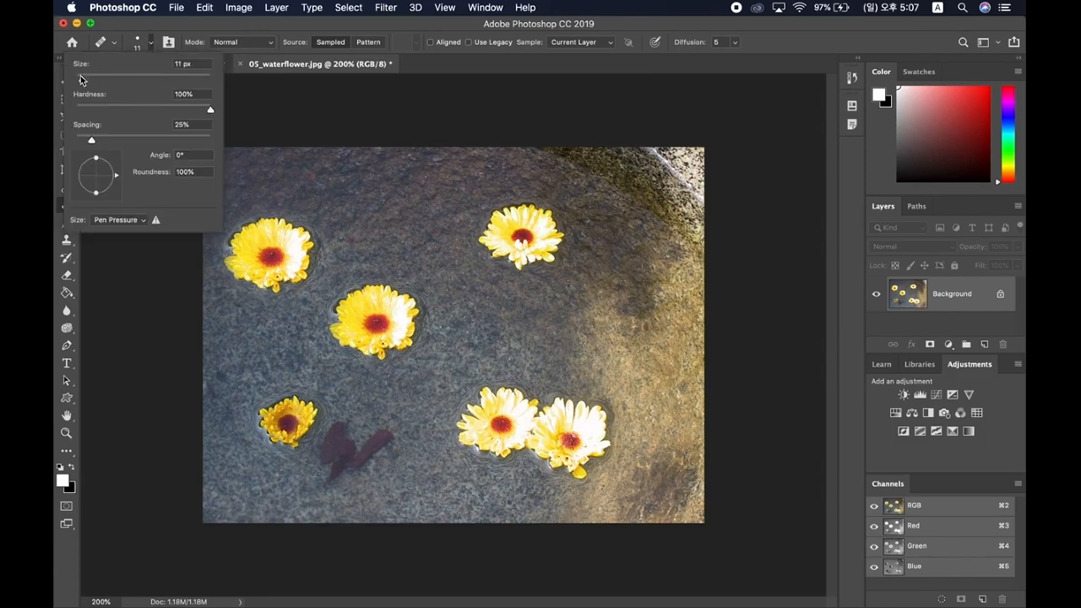
{"action": "left_click_drag", "start_coordinate": [83, 80], "coordinate": [100, 79]}
{"action": "left_click_drag", "start_coordinate": [211, 113], "coordinate": [124, 111]}
{"action": "left_click", "coordinate": [207, 27]}
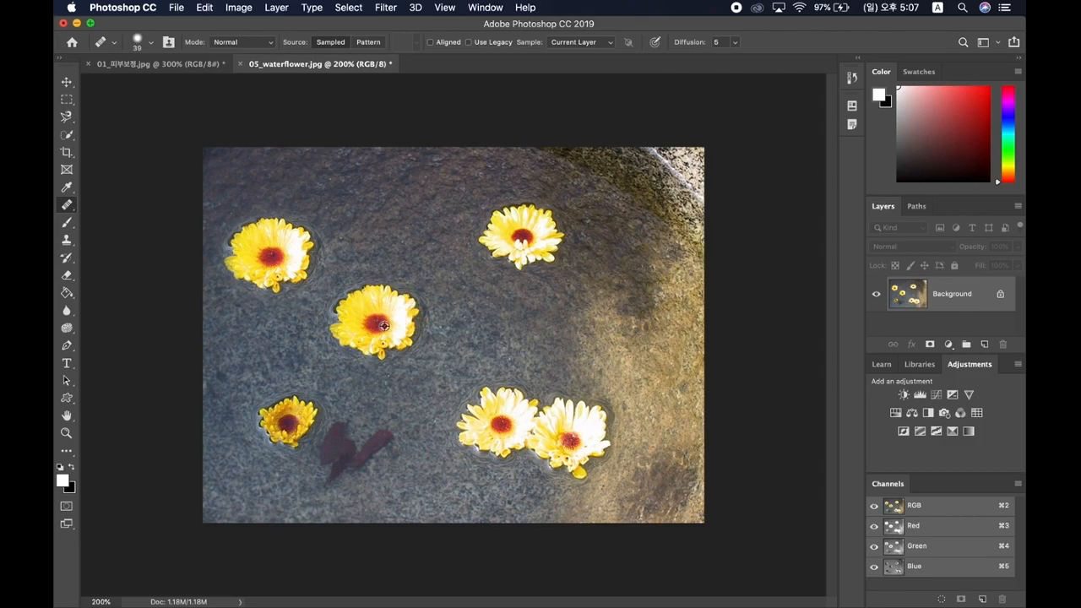
Sample the upper-right flower's centre and paint a copy of the flower just below it with the Healing Brush
{"action": "left_click", "coordinate": [376, 324], "text": "alt"}
{"action": "left_click", "coordinate": [523, 237], "text": "alt"}
{"action": "left_click", "coordinate": [579, 313]}
{"action": "mouse_move", "coordinate": [581, 305]}
{"action": "left_mouse_down"}
{"action": "mouse_move", "coordinate": [576, 320]}
{"action": "mouse_move", "coordinate": [571, 304]}
{"action": "mouse_move", "coordinate": [564, 326]}
{"action": "mouse_move", "coordinate": [594, 302]}
{"action": "mouse_move", "coordinate": [568, 334]}
{"action": "mouse_move", "coordinate": [596, 331]}
{"action": "mouse_move", "coordinate": [554, 333]}
{"action": "mouse_move", "coordinate": [577, 282]}
{"action": "mouse_move", "coordinate": [571, 288]}
{"action": "mouse_move", "coordinate": [610, 307]}
{"action": "mouse_move", "coordinate": [583, 329]}
{"action": "mouse_move", "coordinate": [603, 299]}
{"action": "mouse_move", "coordinate": [583, 287]}
{"action": "left_mouse_up"}
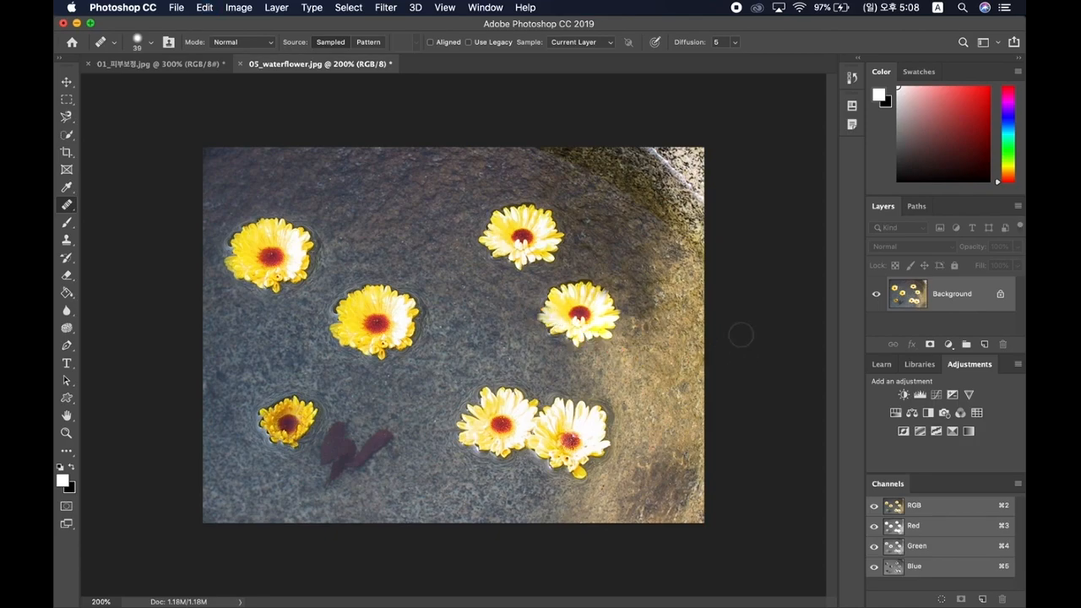
{"action": "key", "text": "shift+j"}
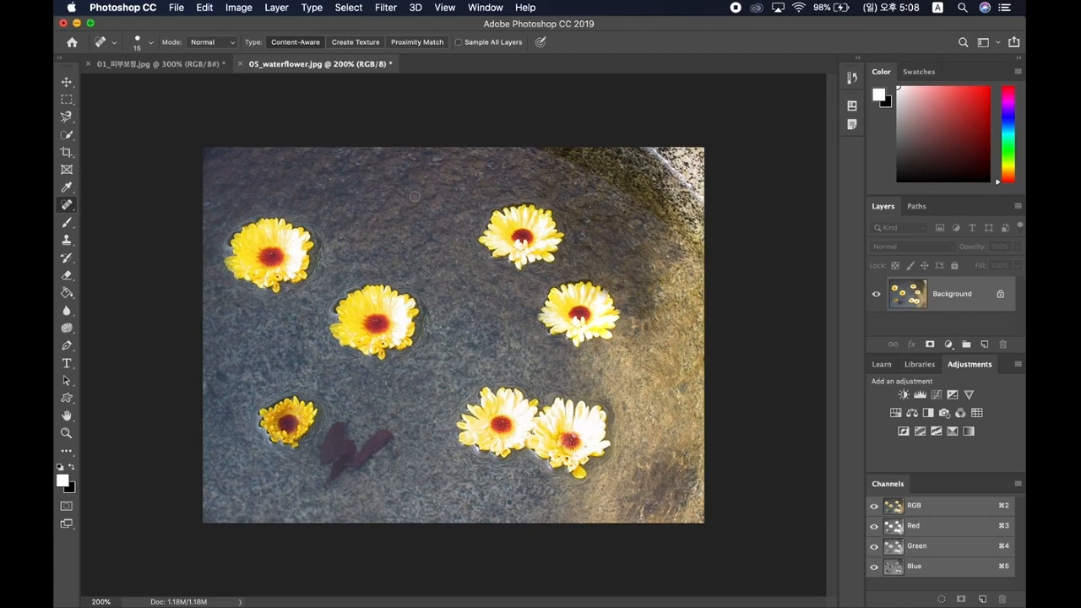
{"action": "left_click", "coordinate": [67, 208]}
{"action": "left_click", "coordinate": [64, 243]}
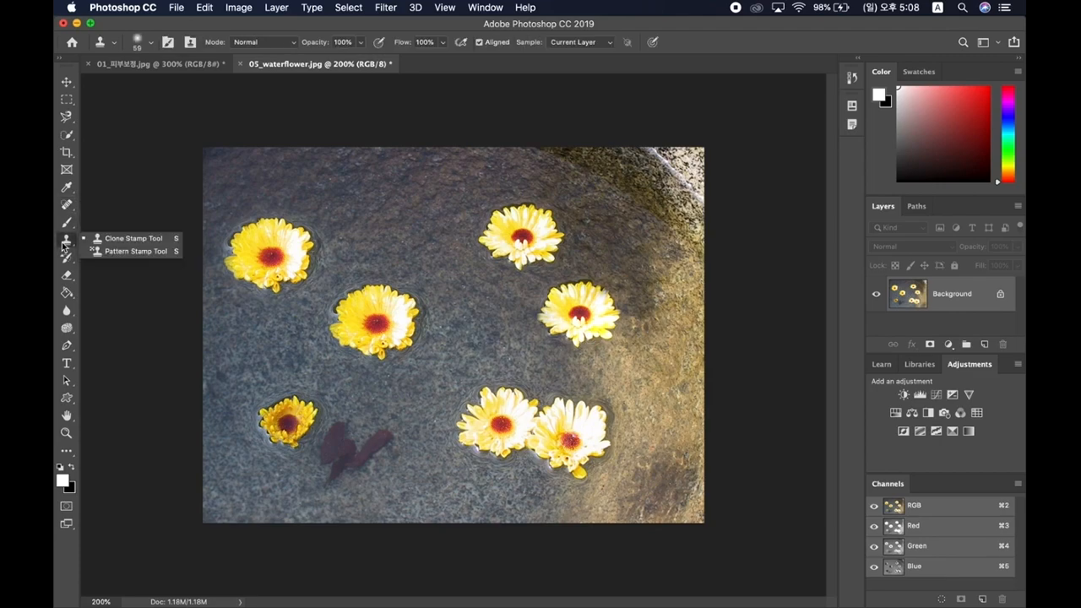
{"action": "left_click", "coordinate": [67, 207]}
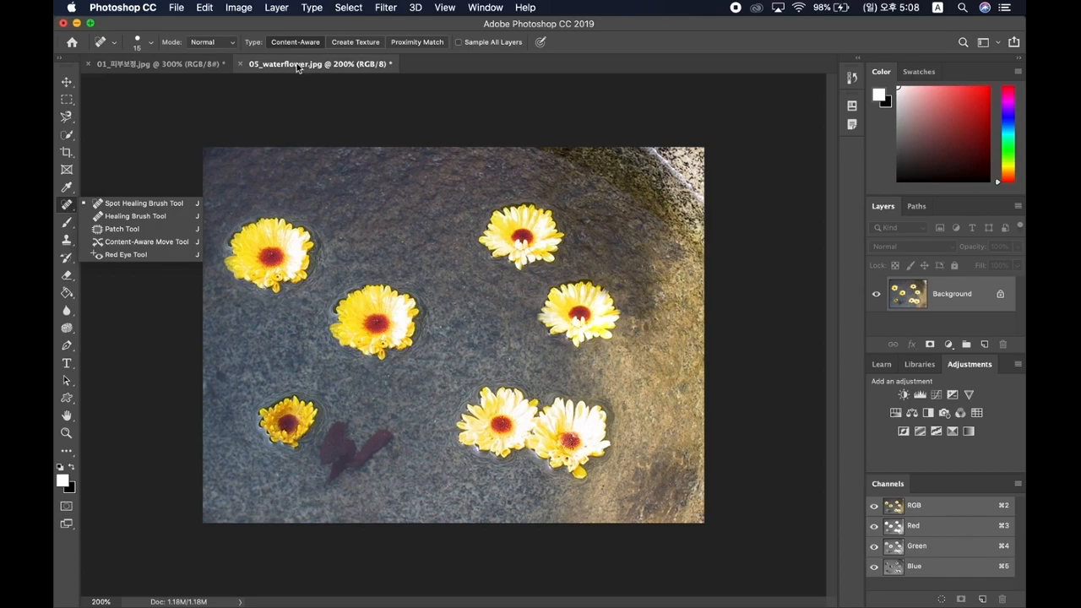
{"action": "left_click", "coordinate": [217, 68]}
{"action": "left_click", "coordinate": [283, 70]}
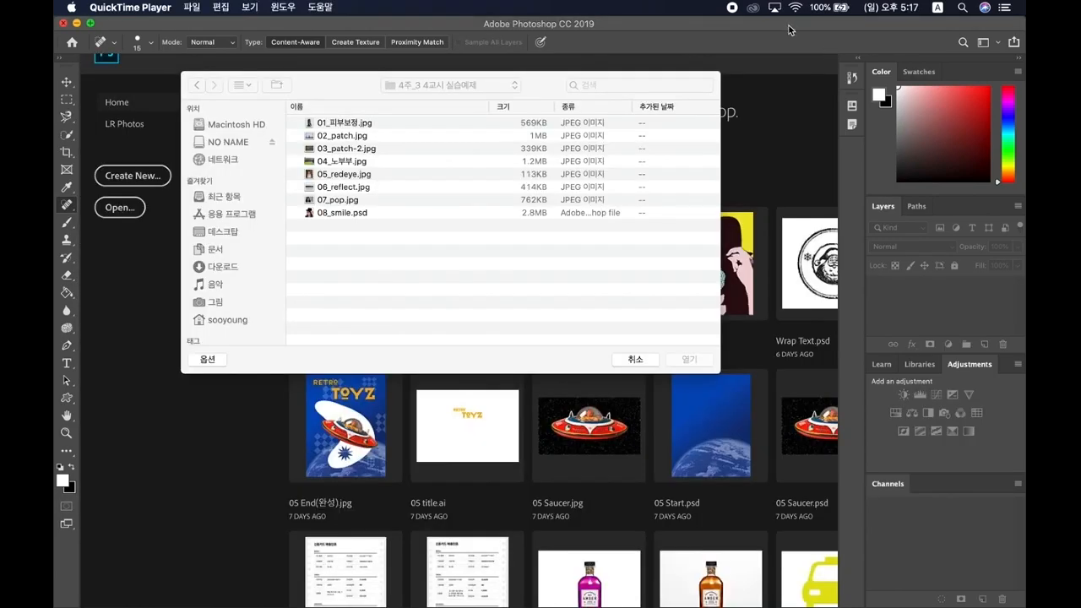
Open the practice image 02_patch.jpg from the 4주_3 4교시 실습예제 folder
{"action": "left_click", "coordinate": [330, 84]}
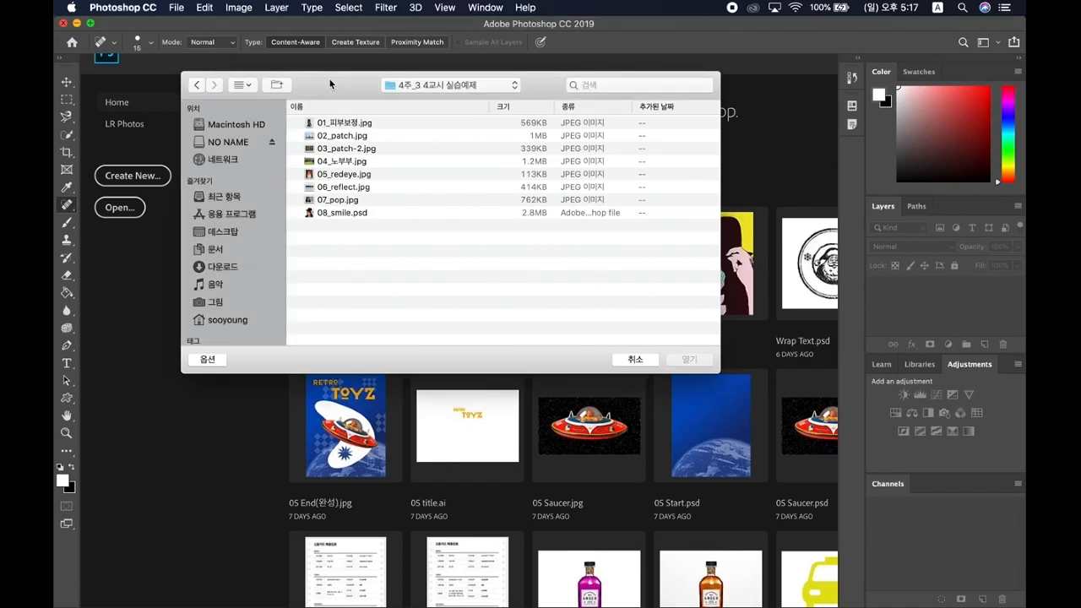
{"action": "left_click", "coordinate": [347, 136]}
{"action": "left_click", "coordinate": [689, 359]}
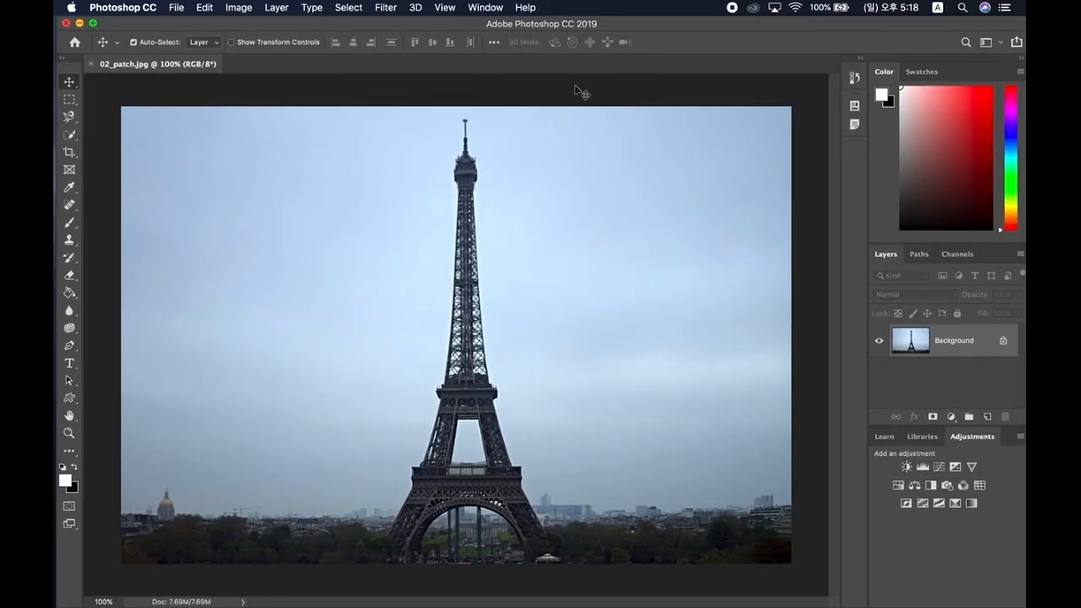
Examine the Eiffel Tower image at several zoom levels between 33.3% and 100%
{"action": "key", "text": "super+minus"}
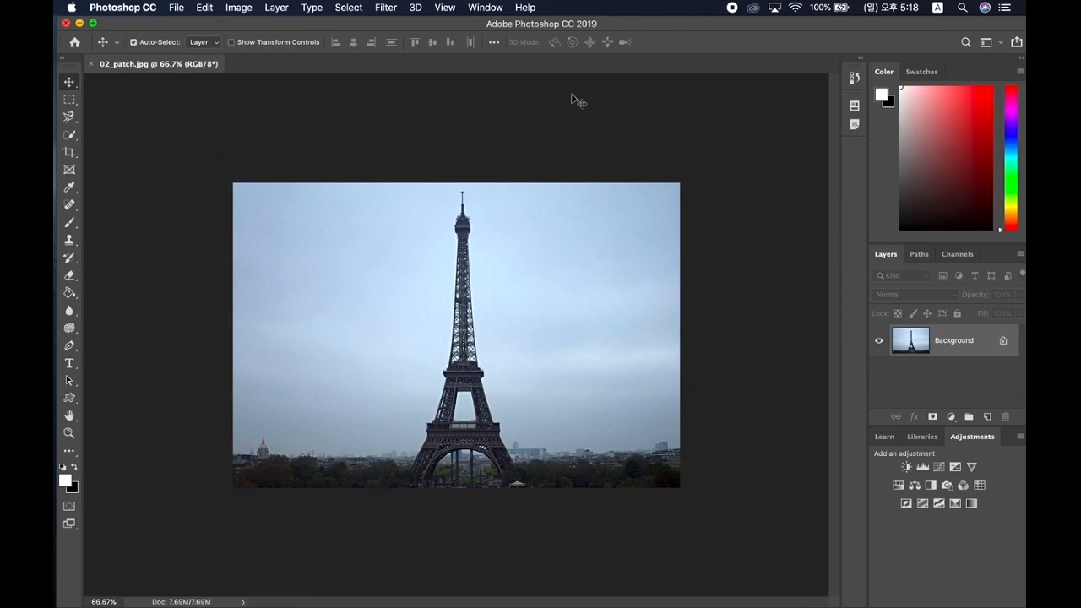
{"action": "key", "text": "super+plus"}
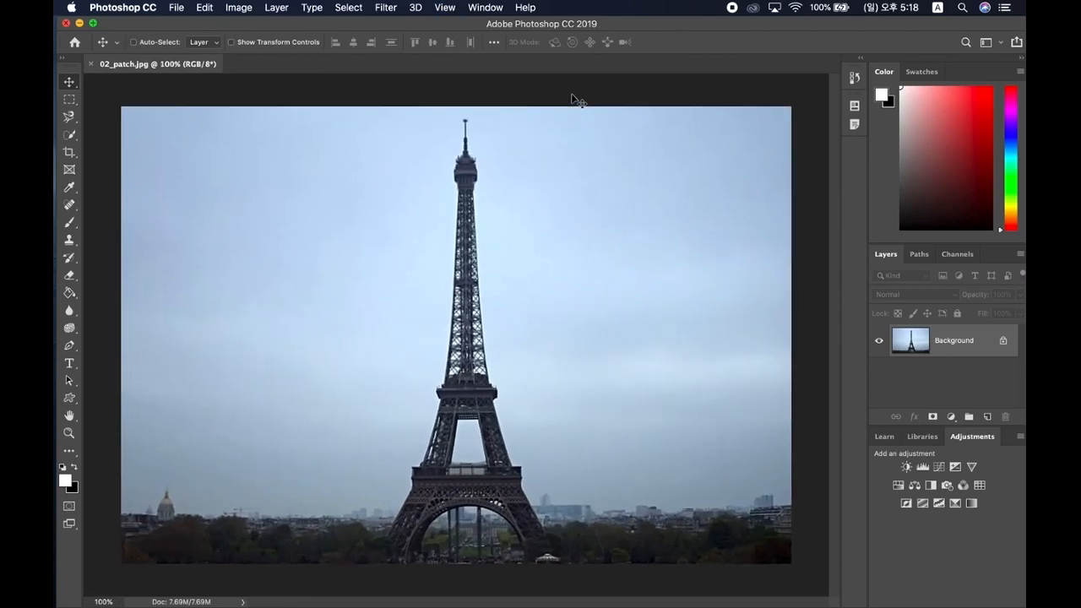
{"action": "key", "text": "super+minus"}
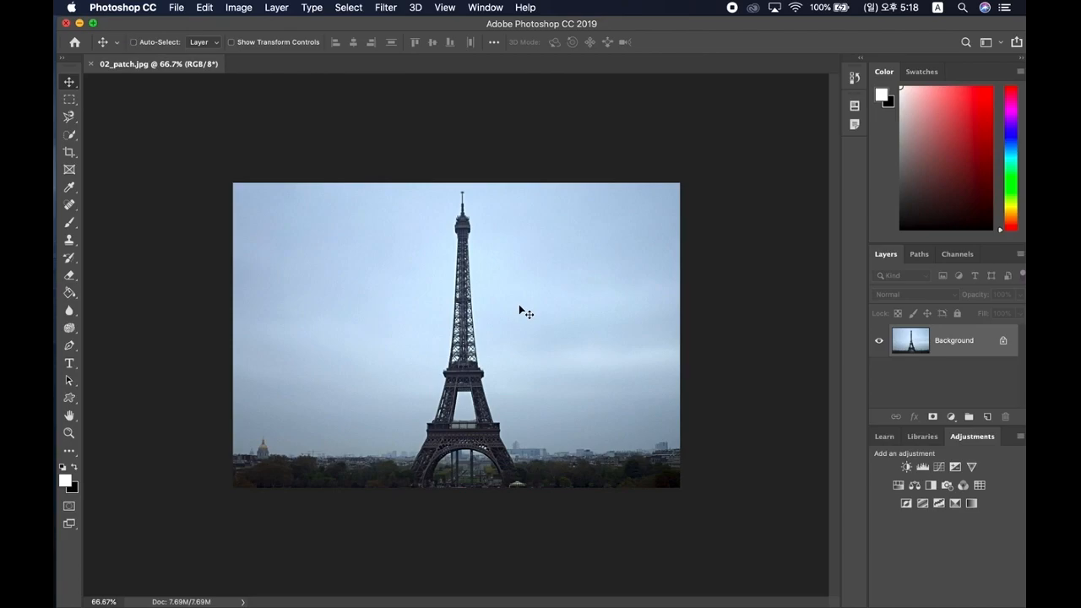
{"action": "key", "text": "super+minus"}
{"action": "key", "text": "super+plus"}
{"action": "key", "text": "super+minus"}
{"action": "key", "text": "super+plus"}
{"action": "key", "text": "super+minus"}
{"action": "key", "text": "super+minus"}
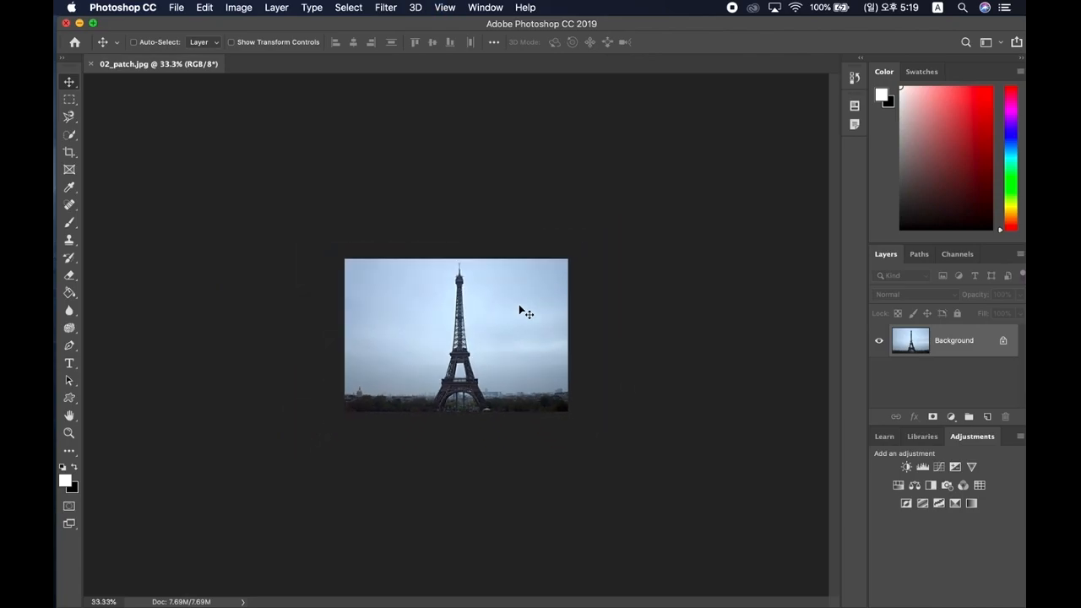
{"action": "key", "text": "super+plus"}
{"action": "key", "text": "super+plus"}
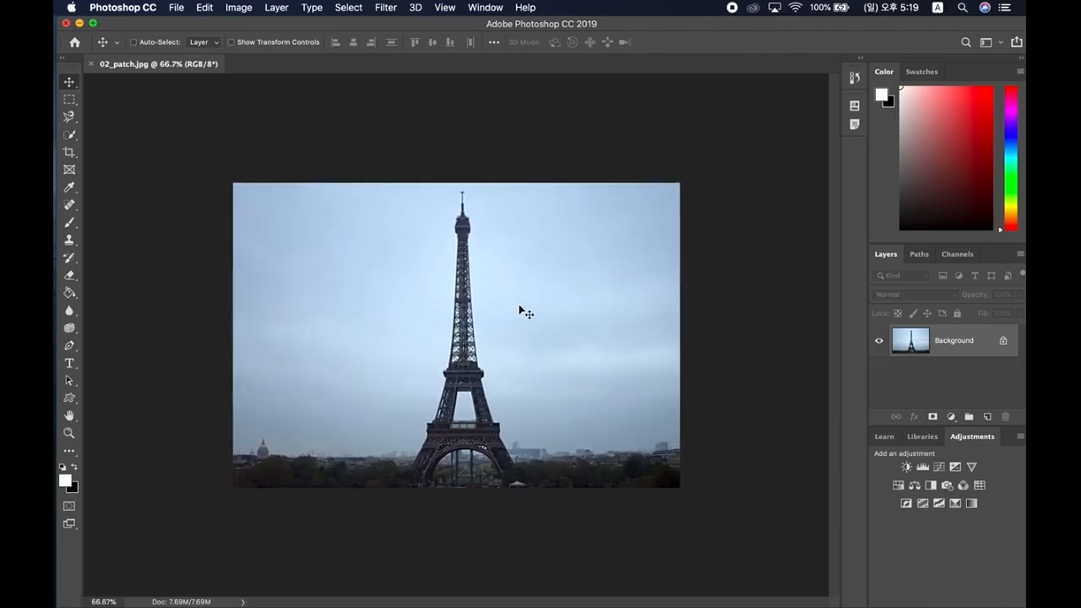
{"action": "left_click", "coordinate": [69, 432]}
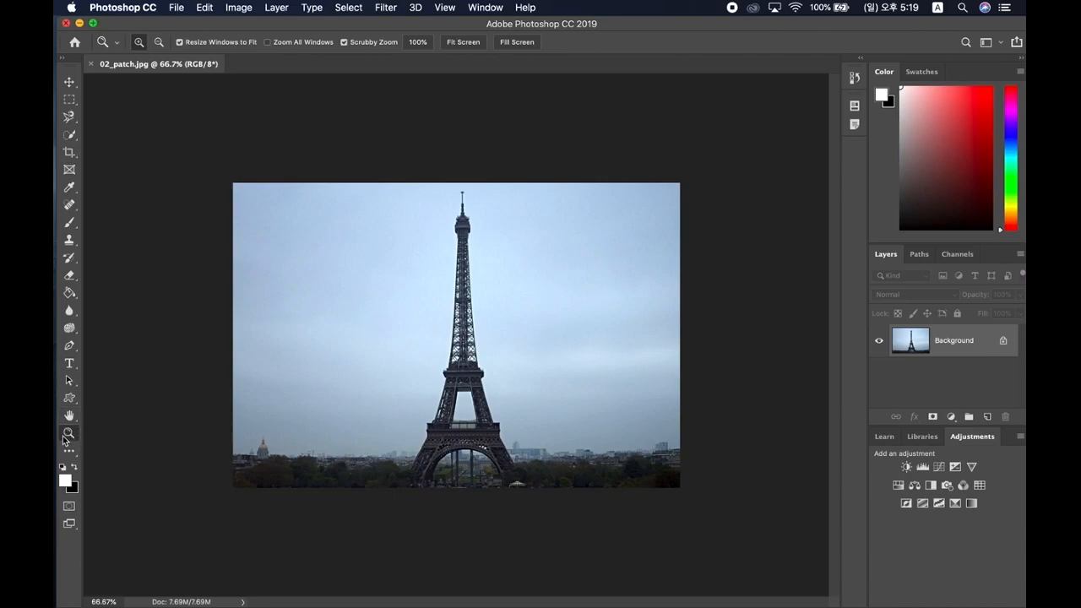
{"action": "left_click", "coordinate": [70, 79]}
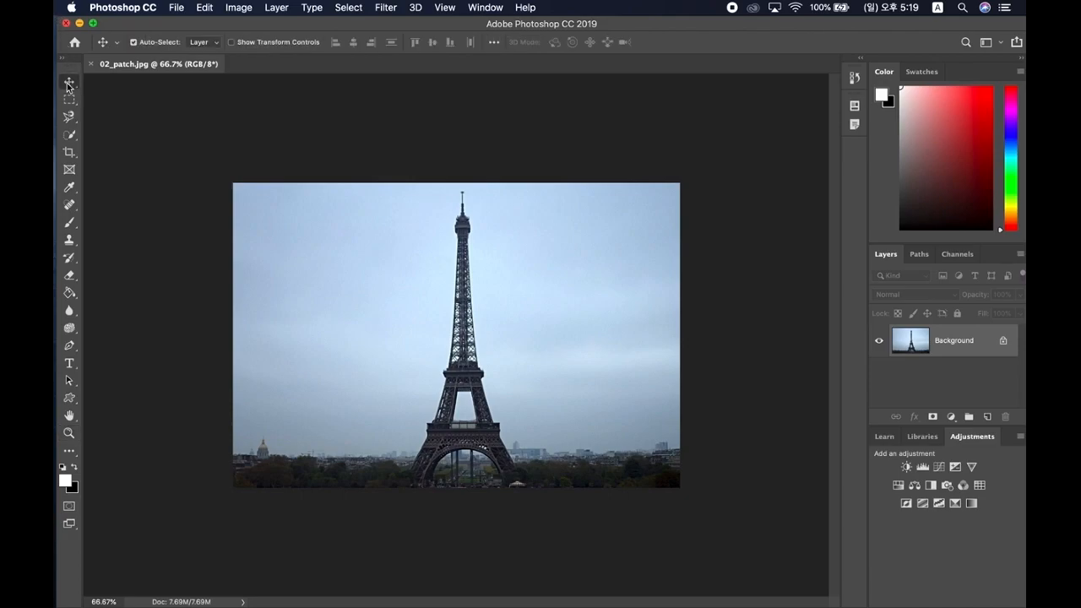
Outline the Eiffel Tower with the Patch tool in Source mode and replace it with the clear sky and skyline to its right
{"action": "left_click", "coordinate": [75, 207]}
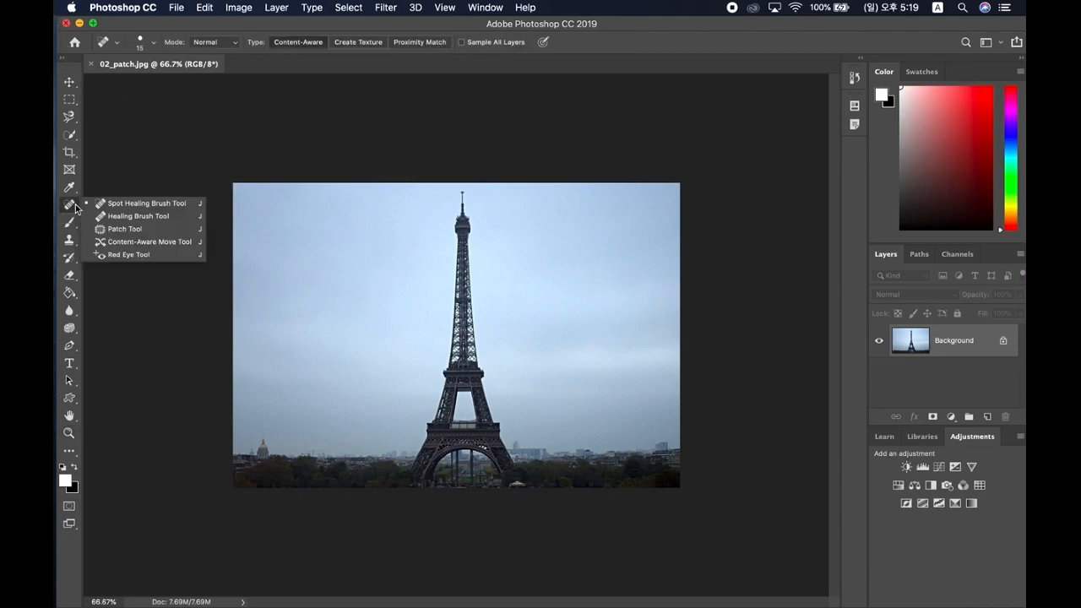
{"action": "left_click", "coordinate": [122, 230]}
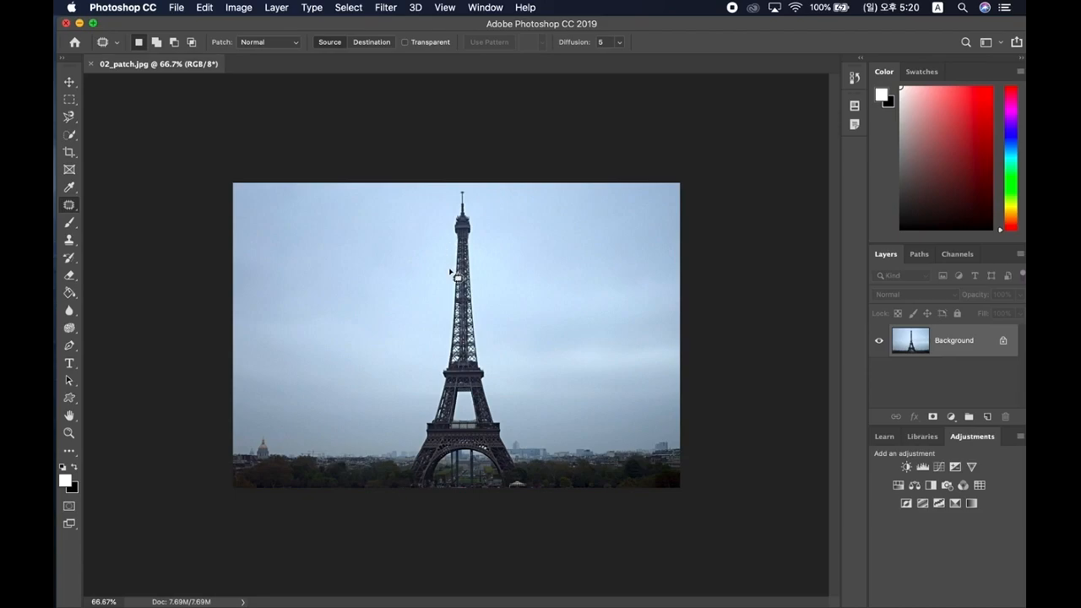
{"action": "mouse_move", "coordinate": [450, 271]}
{"action": "left_mouse_down"}
{"action": "mouse_move", "coordinate": [449, 223]}
{"action": "mouse_move", "coordinate": [464, 187]}
{"action": "mouse_move", "coordinate": [498, 408]}
{"action": "mouse_move", "coordinate": [525, 479]}
{"action": "mouse_move", "coordinate": [456, 498]}
{"action": "mouse_move", "coordinate": [398, 497]}
{"action": "mouse_move", "coordinate": [446, 376]}
{"action": "mouse_move", "coordinate": [456, 278]}
{"action": "left_mouse_up"}
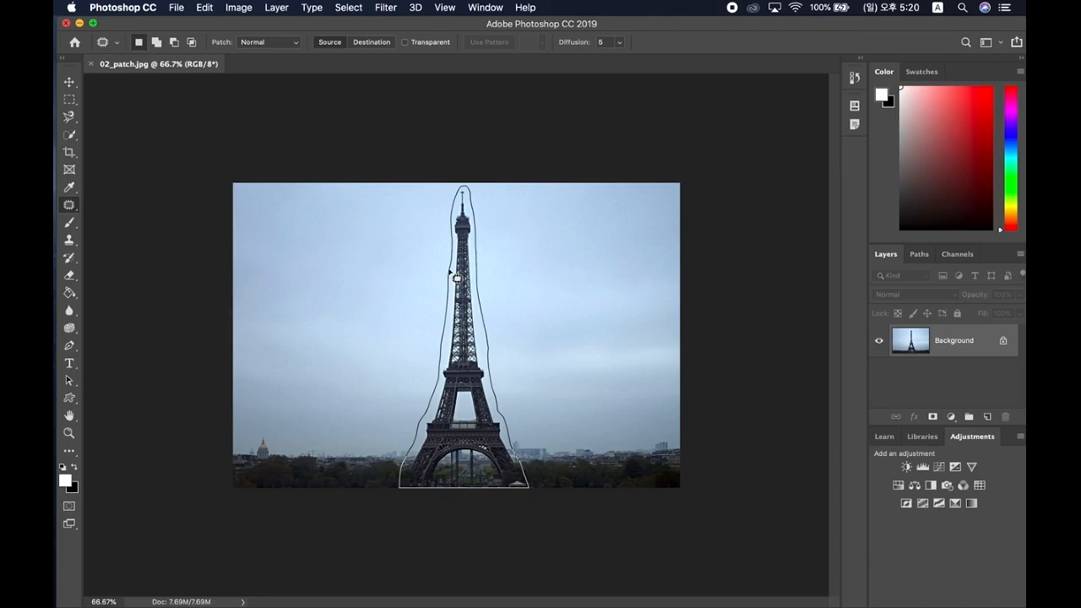
{"action": "left_click_drag", "start_coordinate": [457, 278], "coordinate": [457, 278]}
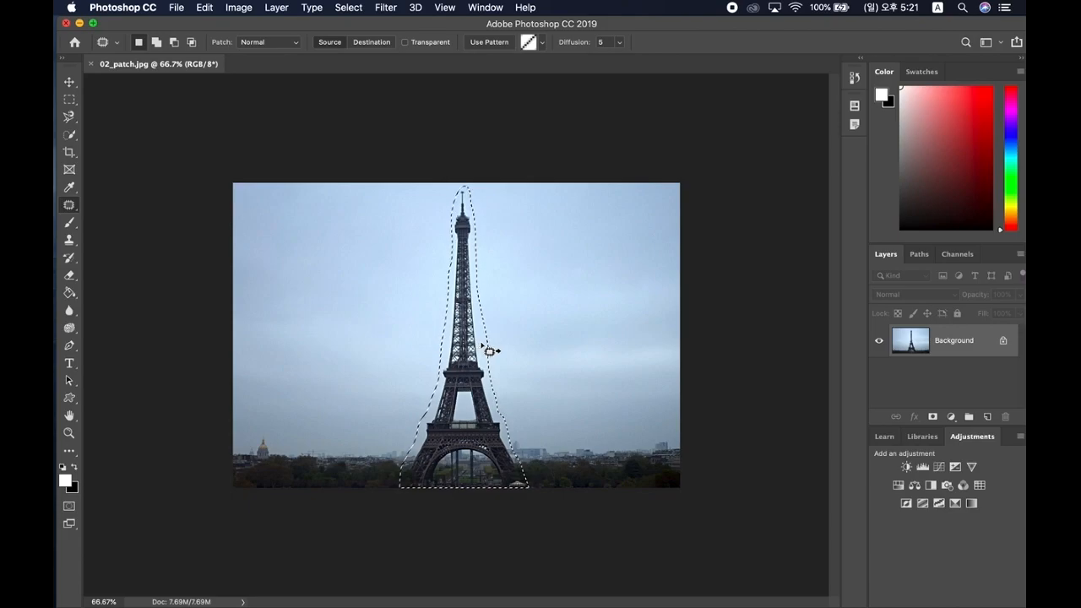
{"action": "left_click_drag", "start_coordinate": [472, 346], "coordinate": [613, 347]}
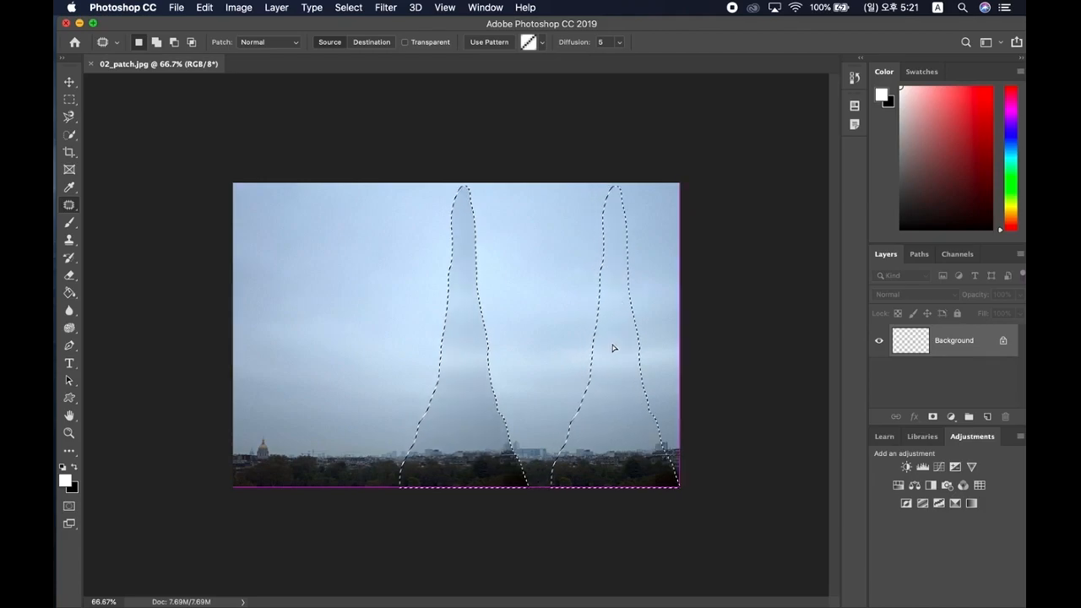
{"action": "left_click_drag", "start_coordinate": [614, 348], "coordinate": [613, 347]}
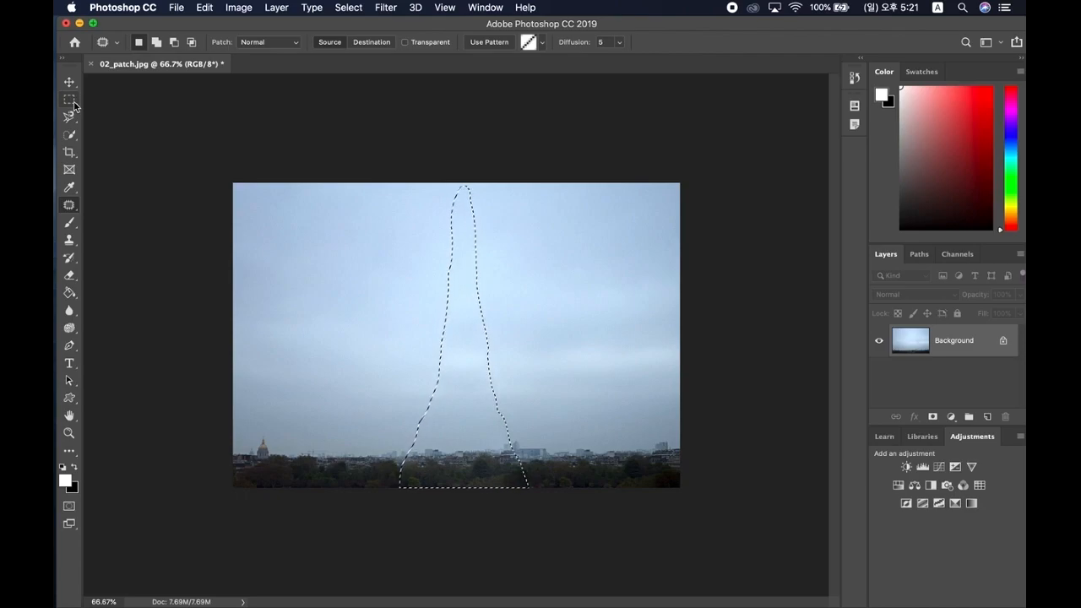
Deselect the tower-shaped area using the Rectangular Marquee tool
{"action": "left_click", "coordinate": [341, 8]}
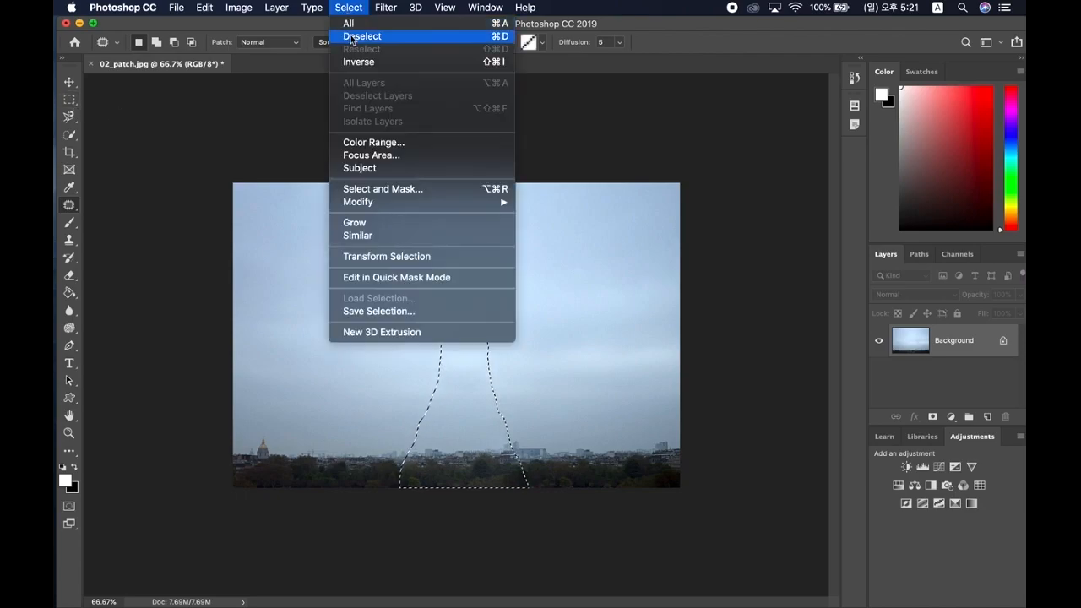
{"action": "left_click", "coordinate": [356, 10]}
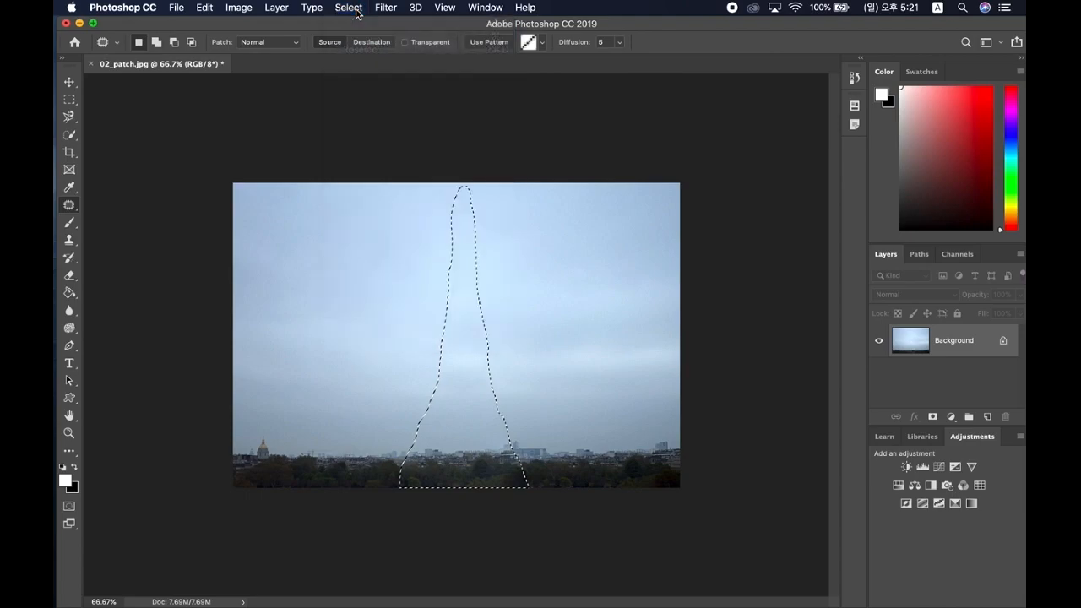
{"action": "left_click", "coordinate": [69, 100]}
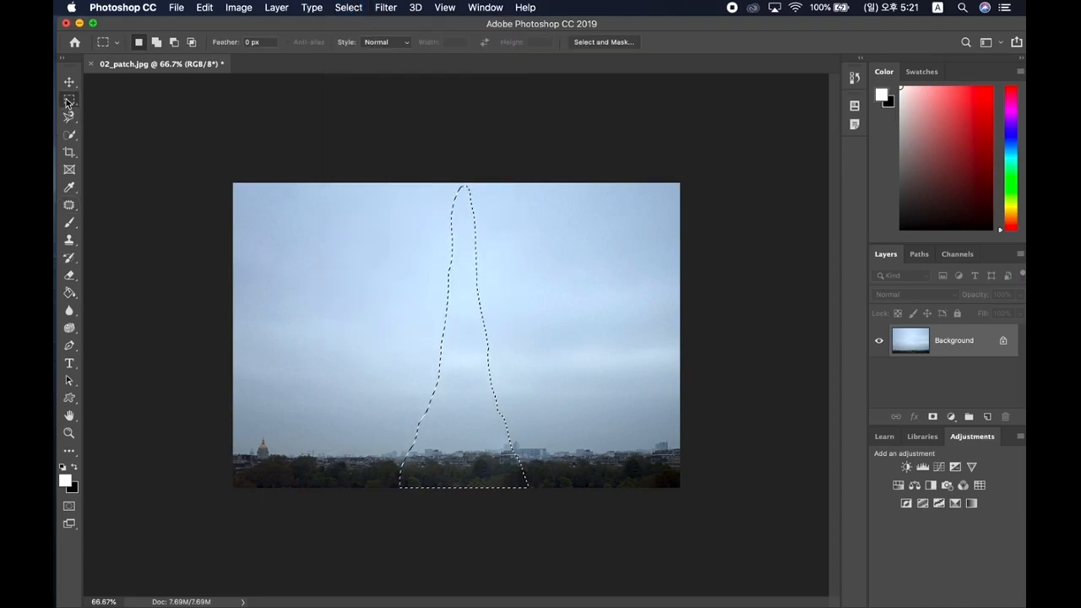
{"action": "left_click", "coordinate": [405, 239]}
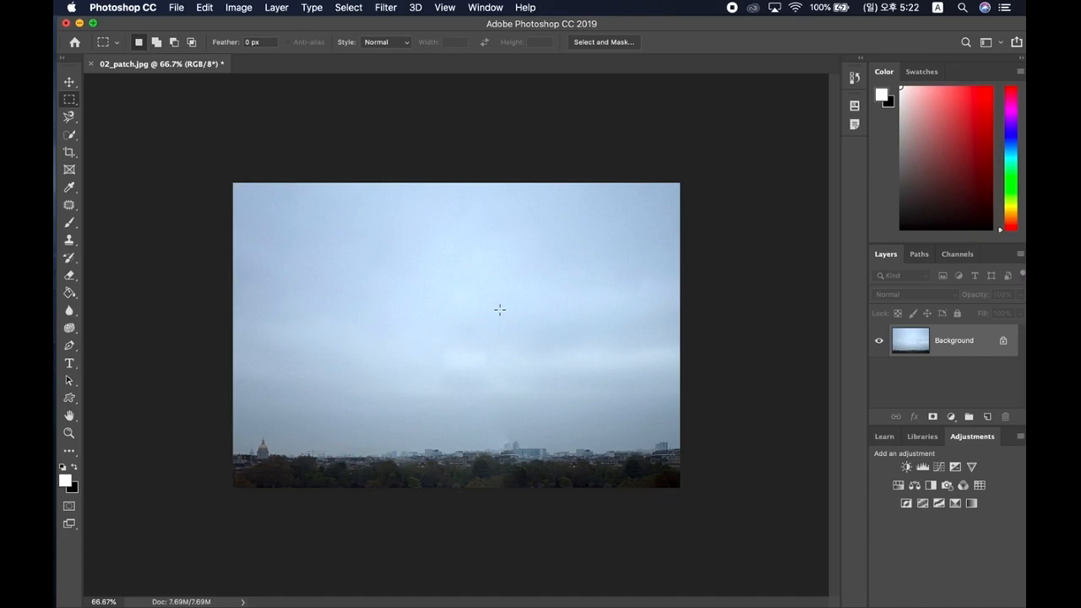
Compare the image before and after the patch by undoing and redoing the tower removal
{"action": "key", "text": "super+z"}
{"action": "key", "text": "super+z"}
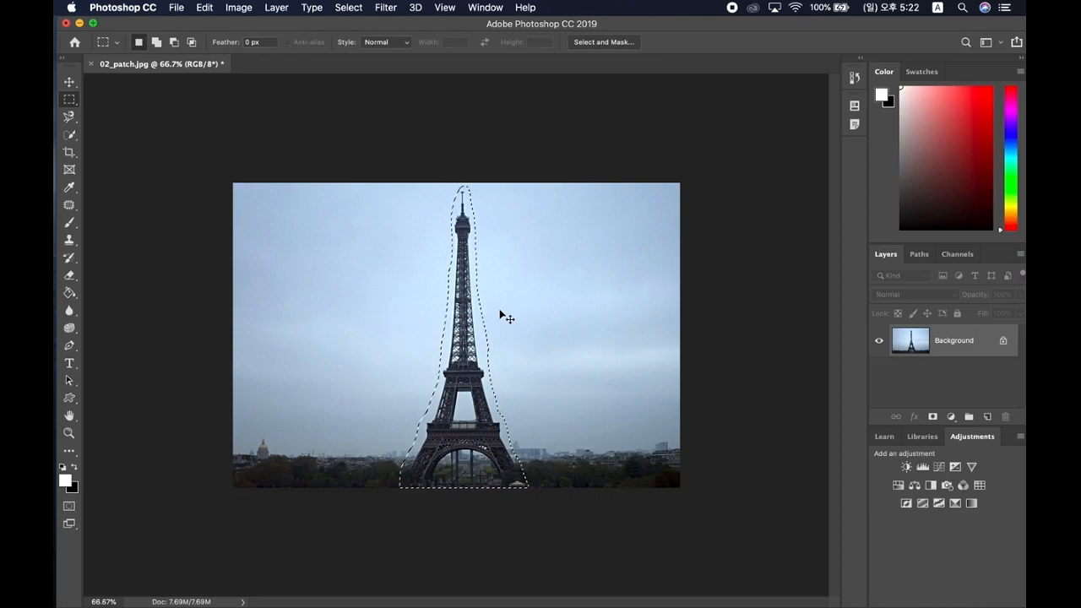
{"action": "key", "text": "super+shift+z"}
{"action": "key", "text": "super+shift+z"}
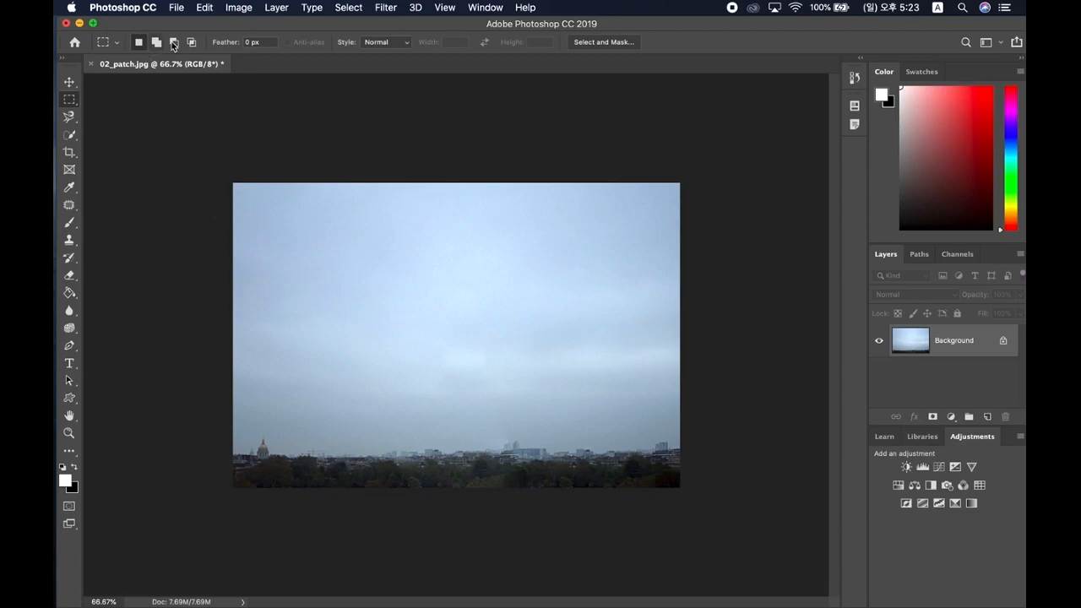
Start saving the image as a separate JPEG, replacing "patch" in the file name with the person's name
{"action": "left_click", "coordinate": [178, 8]}
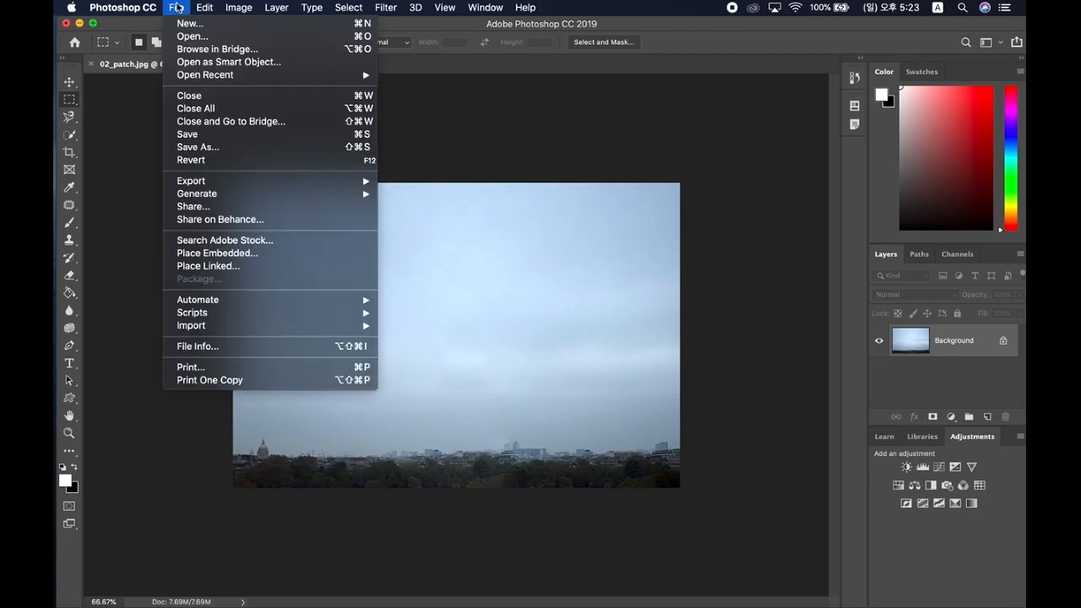
{"action": "left_click", "coordinate": [179, 8]}
{"action": "left_click", "coordinate": [173, 8]}
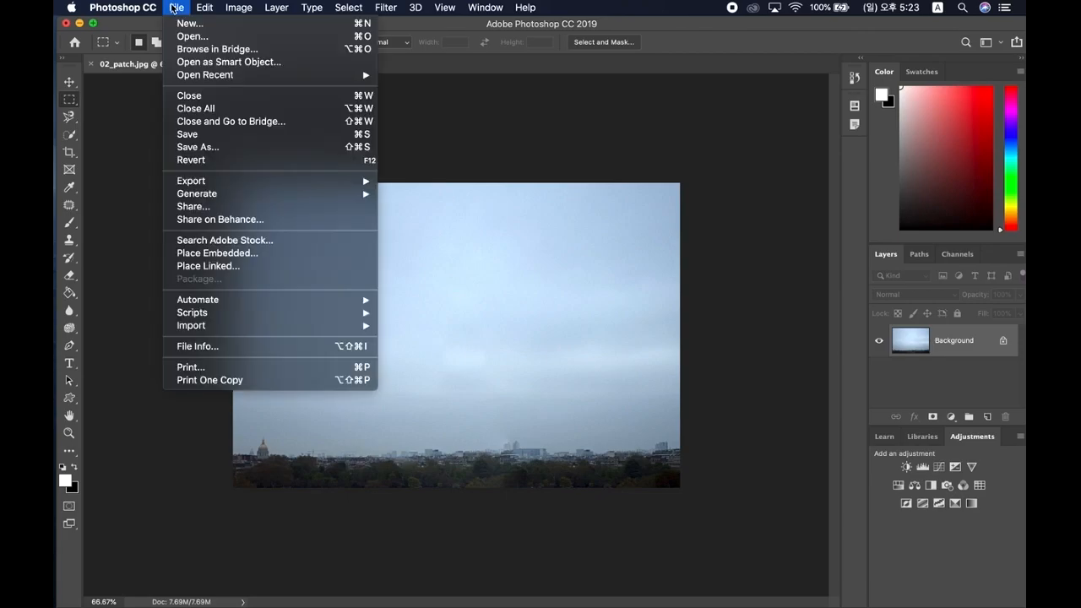
{"action": "left_click", "coordinate": [218, 148]}
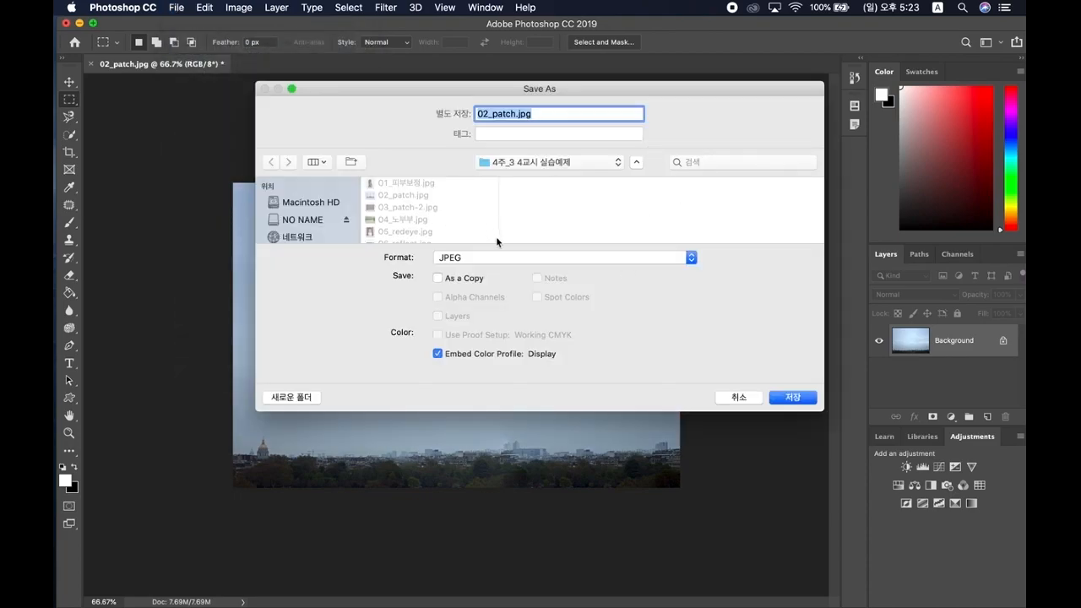
{"action": "left_click", "coordinate": [515, 116]}
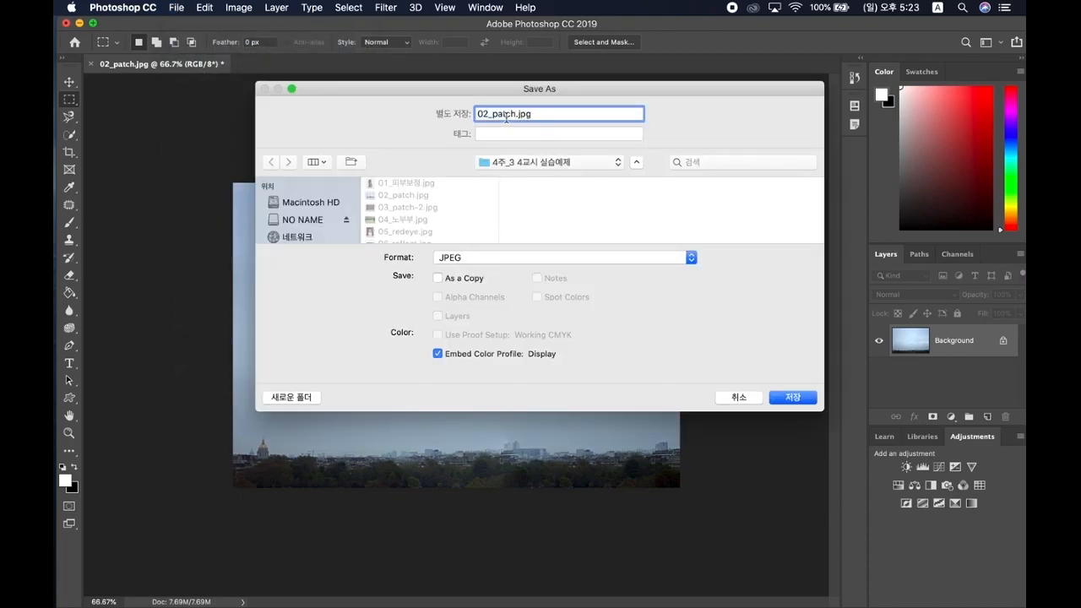
{"action": "left_click_drag", "start_coordinate": [515, 113], "coordinate": [493, 113]}
{"action": "key", "text": "BackSpace"}
{"action": "key", "text": "ctrl+space"}
{"action": "type", "text": "홍길디"}
Save the renamed file in the 데스크탑 folder as a baseline JPEG with maximum quality 12
{"action": "left_click", "coordinate": [310, 203]}
{"action": "scroll", "coordinate": [329, 227], "scroll_direction": "up", "scroll_amount": 5}
{"action": "left_click", "coordinate": [304, 221]}
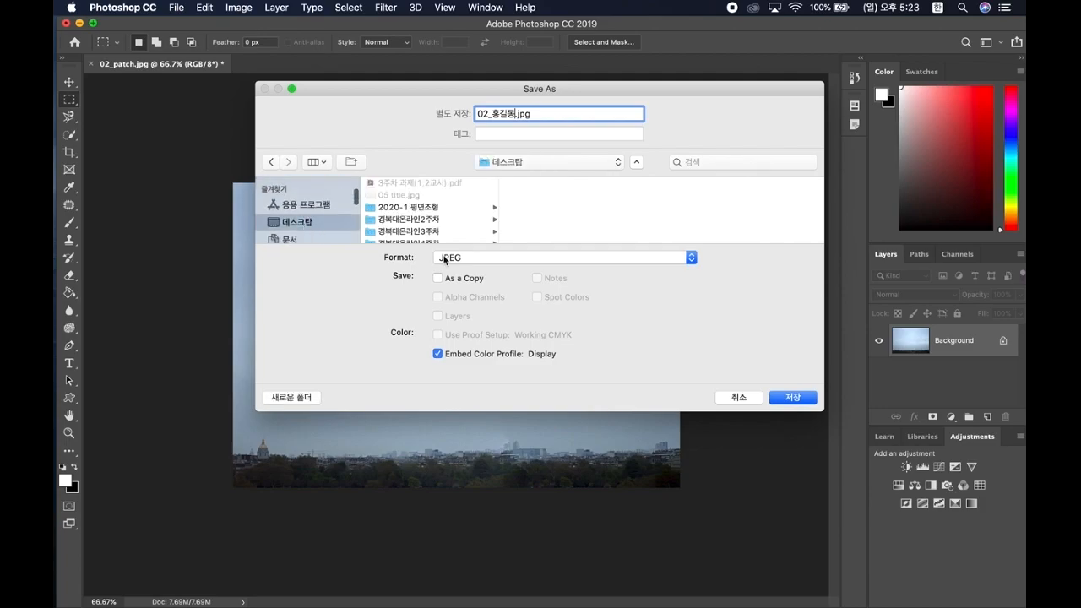
{"action": "left_click", "coordinate": [789, 397]}
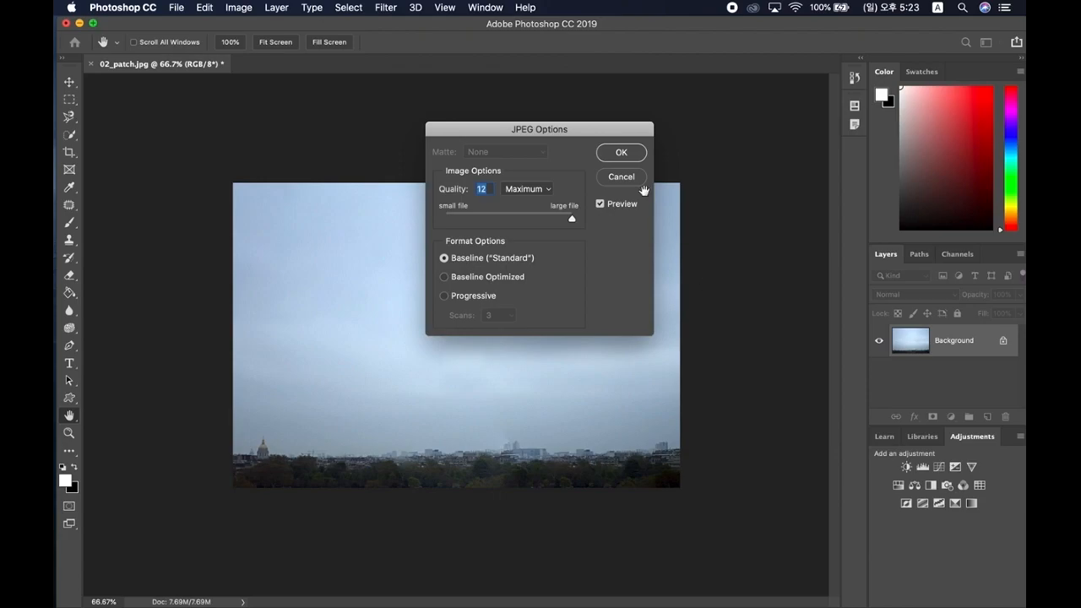
{"action": "left_click", "coordinate": [617, 152]}
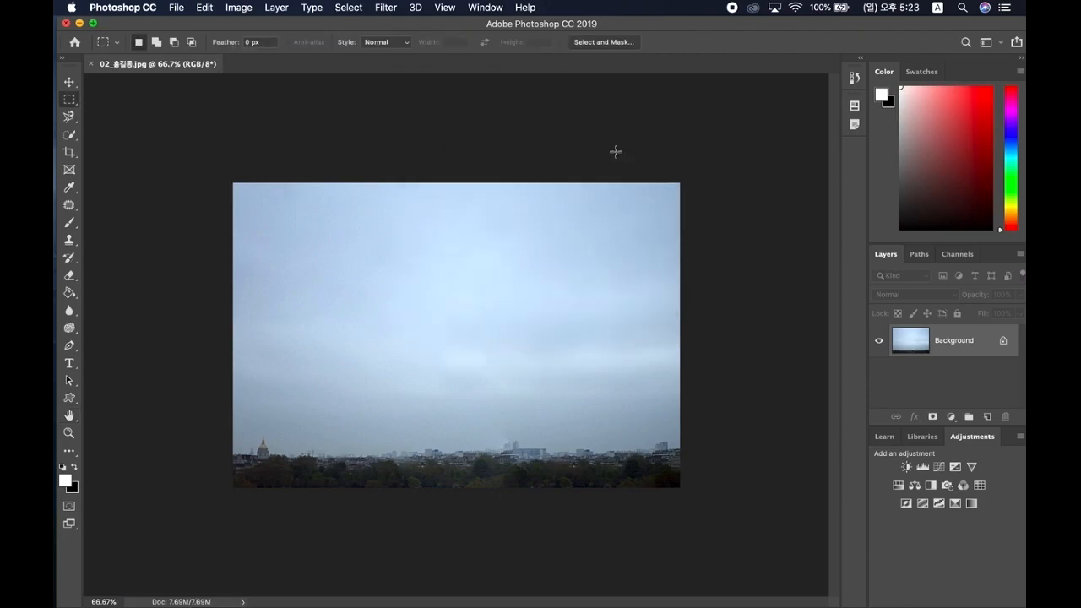
Close the saved tower-free image
{"action": "left_click", "coordinate": [71, 208]}
{"action": "left_click", "coordinate": [186, 7]}
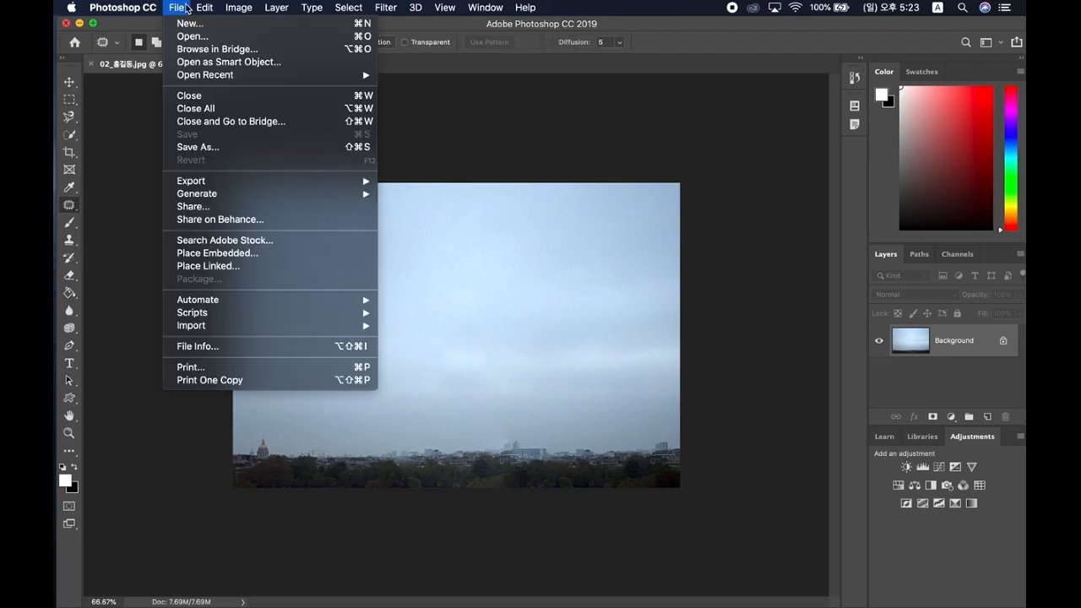
{"action": "left_click", "coordinate": [193, 36]}
{"action": "left_click", "coordinate": [635, 359]}
{"action": "left_click", "coordinate": [90, 65]}
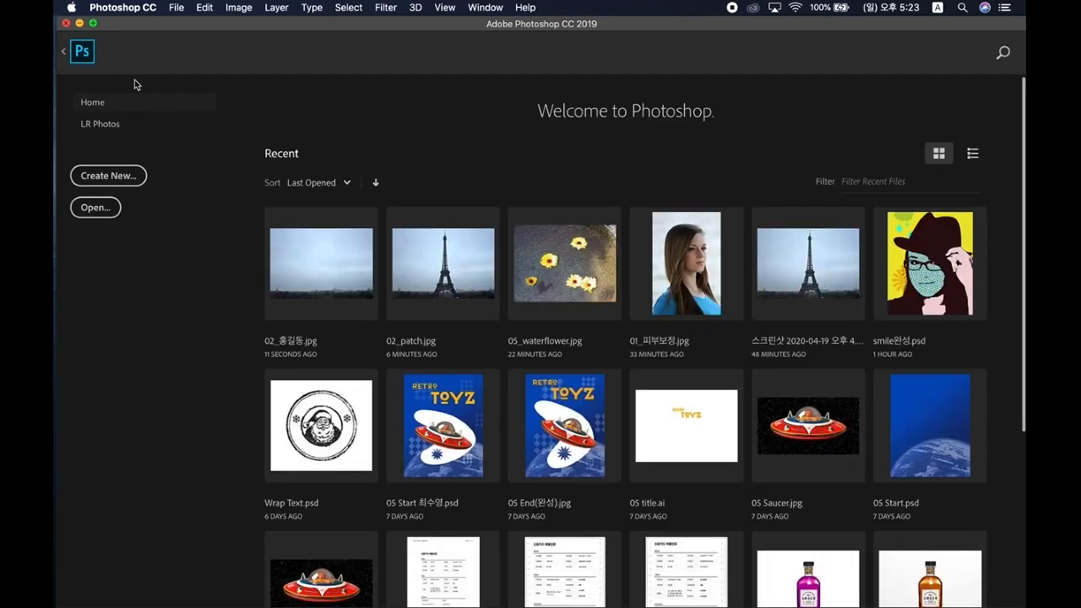
Open 03_patch-2.jpg from the 4주_3 4교시 실습예제 folder inside 2020-1 경복대 포토샵 on the NO NAME drive
{"action": "left_click", "coordinate": [179, 7]}
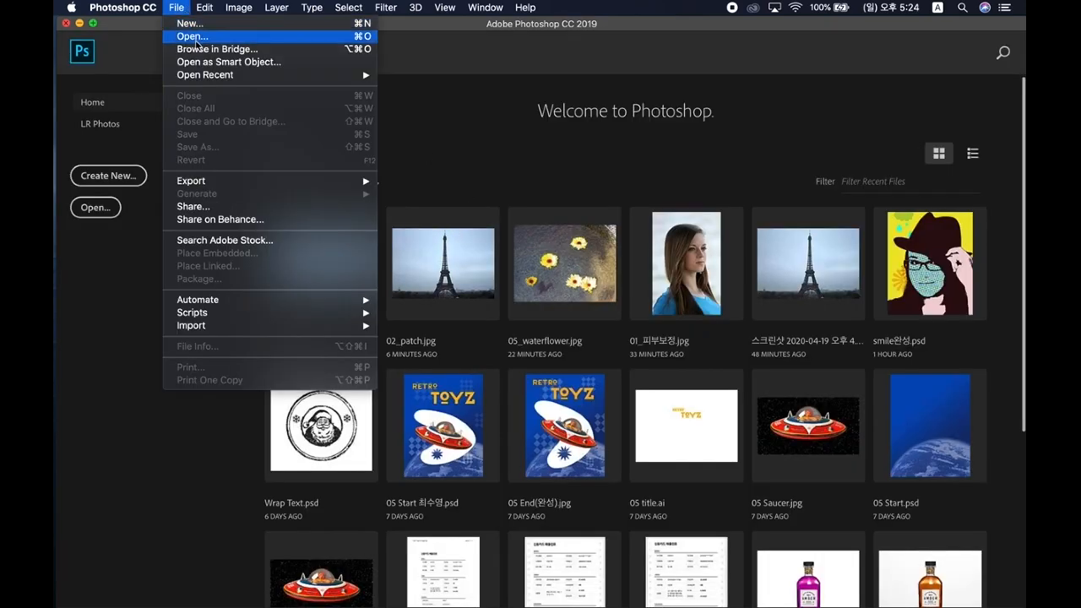
{"action": "left_click", "coordinate": [193, 37]}
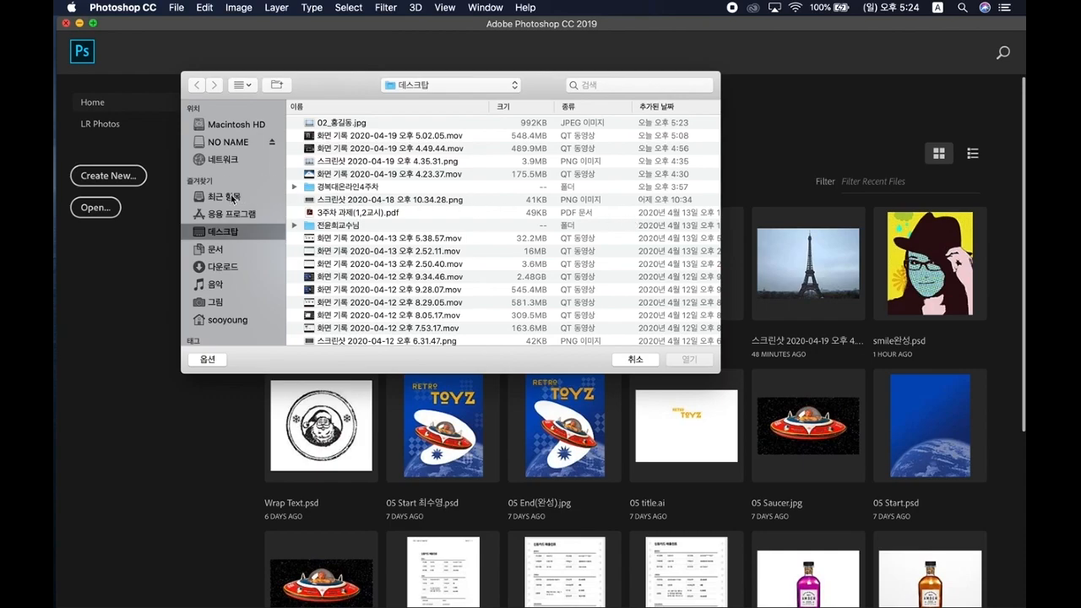
{"action": "left_click", "coordinate": [228, 143]}
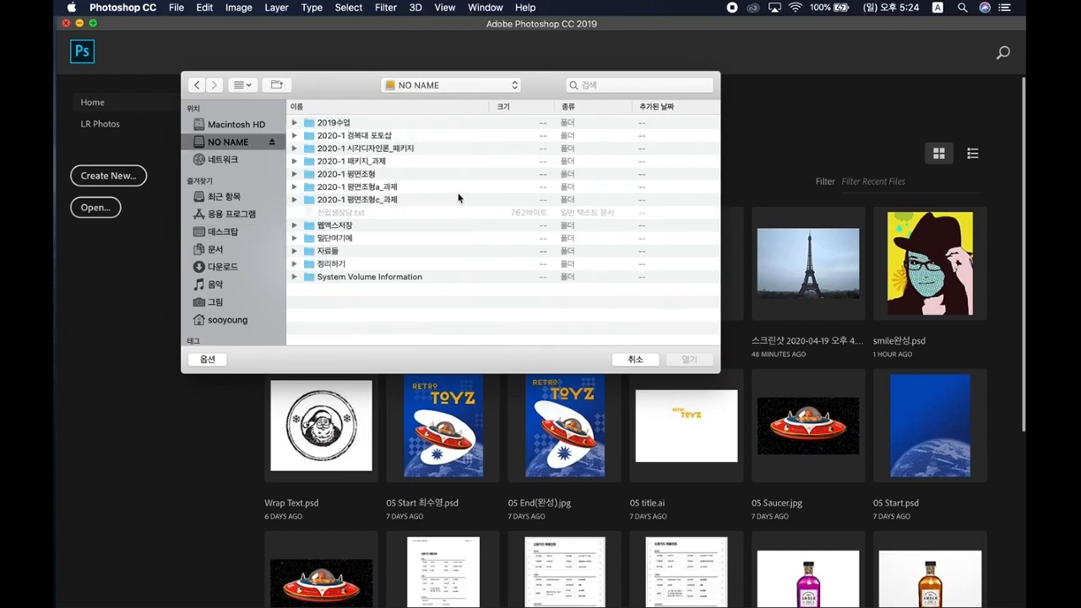
{"action": "double_click", "coordinate": [365, 138]}
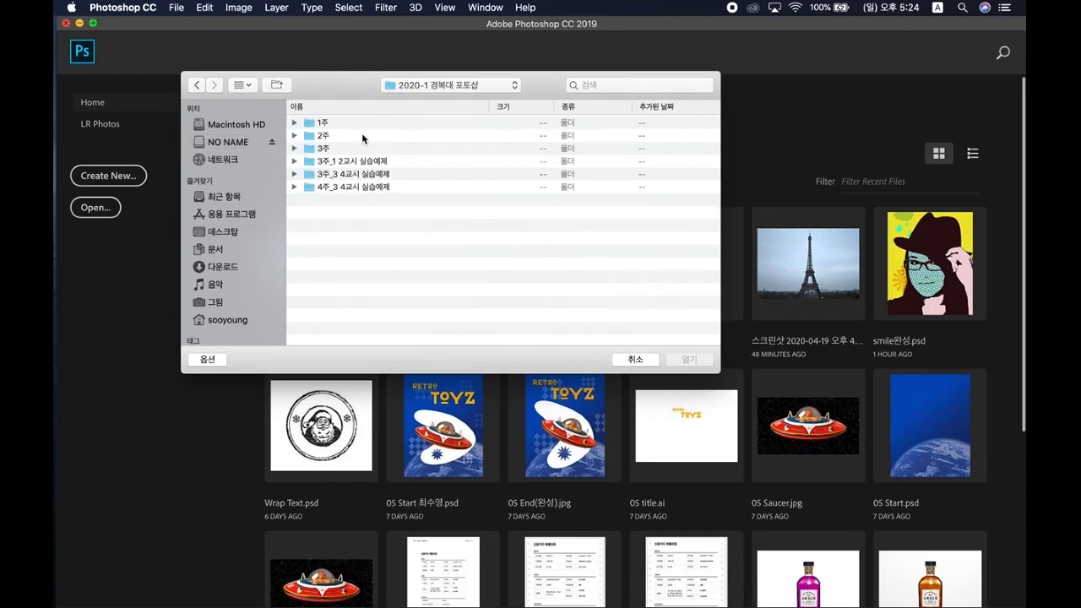
{"action": "double_click", "coordinate": [355, 187]}
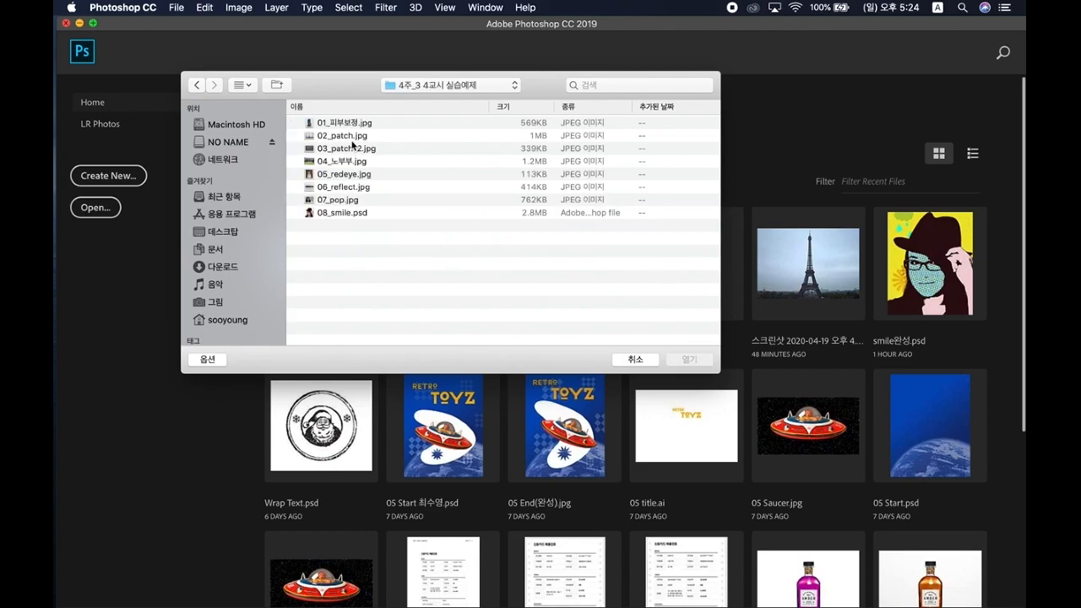
{"action": "left_click", "coordinate": [350, 150]}
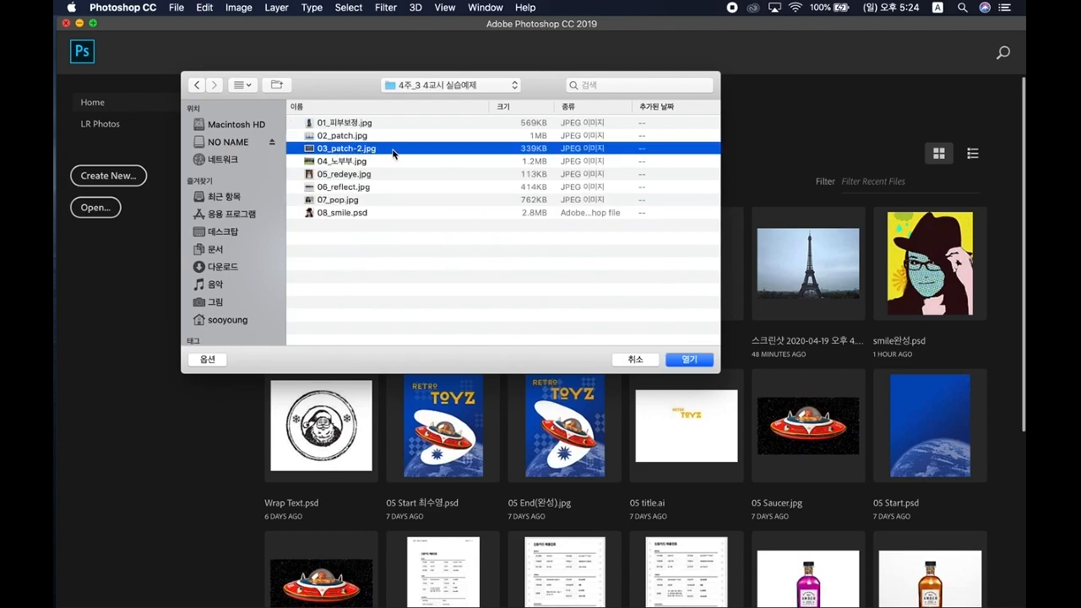
{"action": "left_click", "coordinate": [687, 359]}
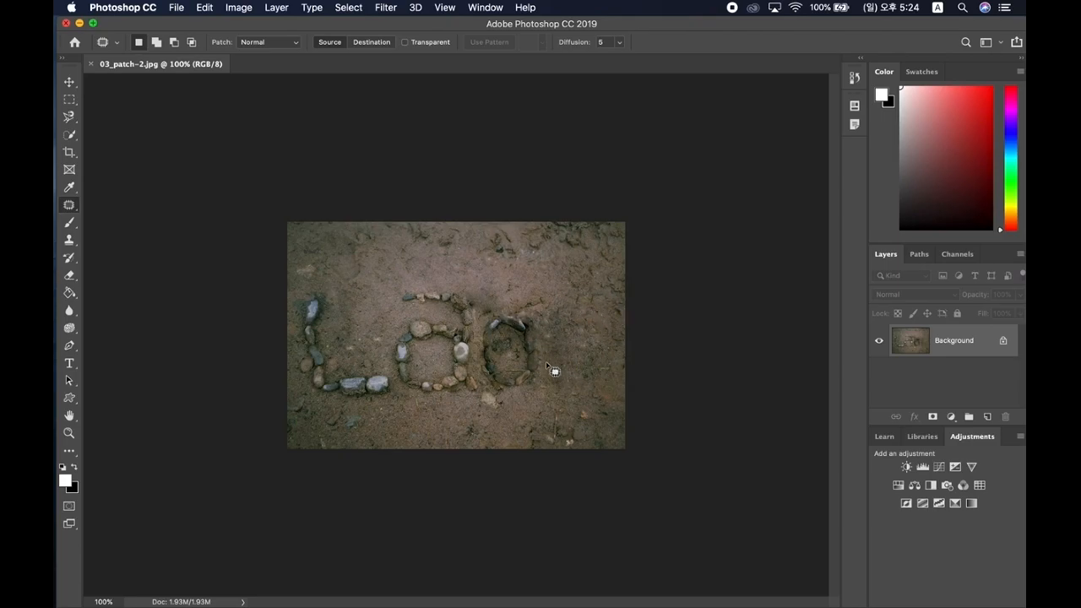
With the Patch tool in Destination mode, copy the upper stones of the "o" onto bare ground up and to its right, then deselect
{"action": "left_click", "coordinate": [72, 210]}
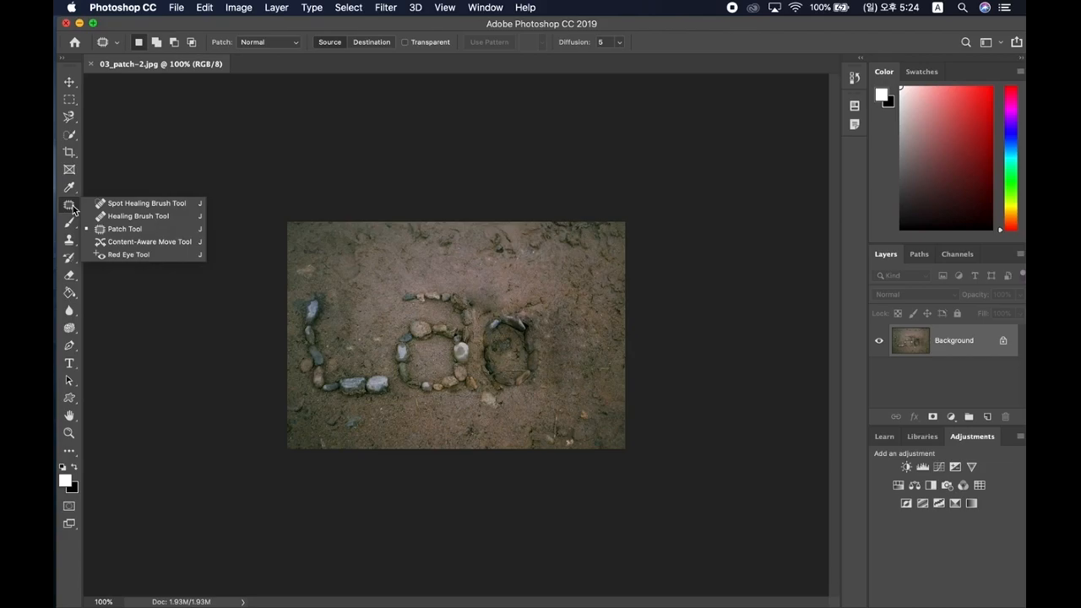
{"action": "left_click", "coordinate": [125, 229]}
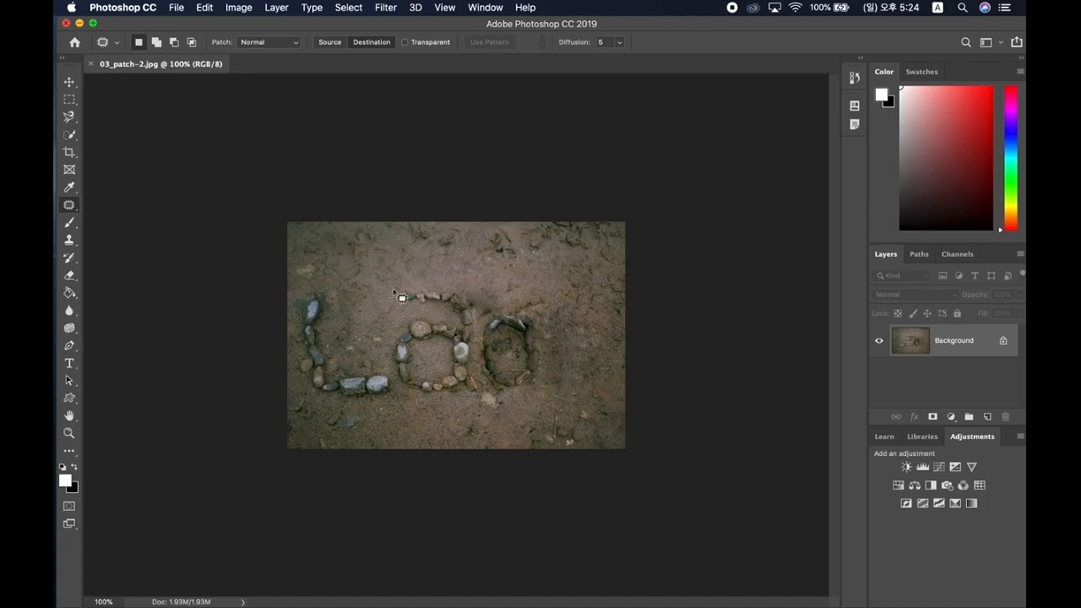
{"action": "key", "text": "super+plus"}
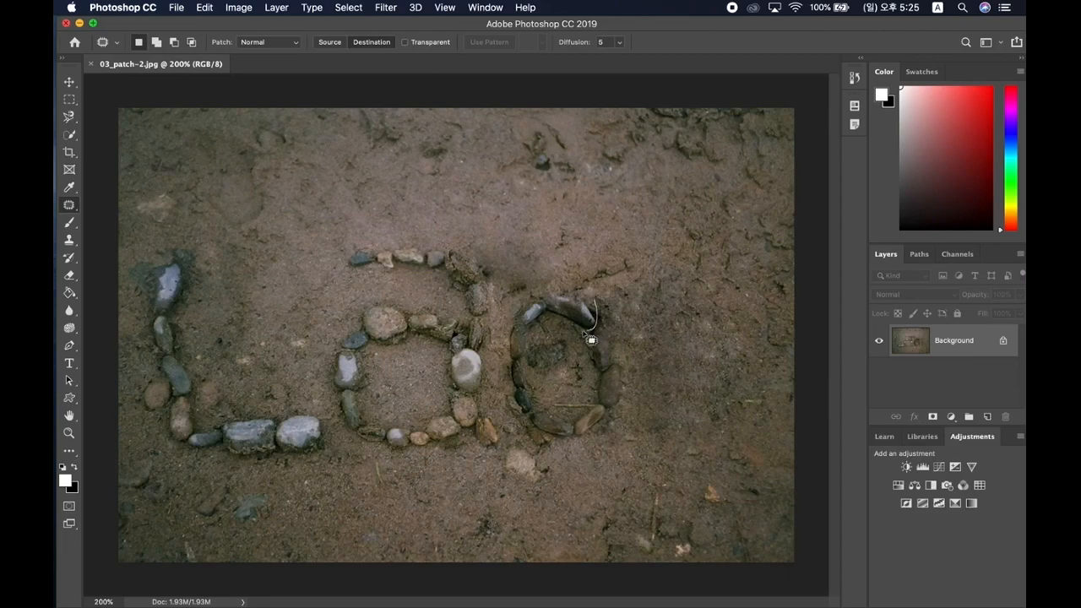
{"action": "mouse_move", "coordinate": [559, 333]}
{"action": "left_mouse_down"}
{"action": "mouse_move", "coordinate": [525, 357]}
{"action": "mouse_move", "coordinate": [501, 359]}
{"action": "mouse_move", "coordinate": [502, 313]}
{"action": "mouse_move", "coordinate": [530, 291]}
{"action": "mouse_move", "coordinate": [591, 297]}
{"action": "left_mouse_up"}
{"action": "left_click_drag", "start_coordinate": [603, 312], "coordinate": [603, 313]}
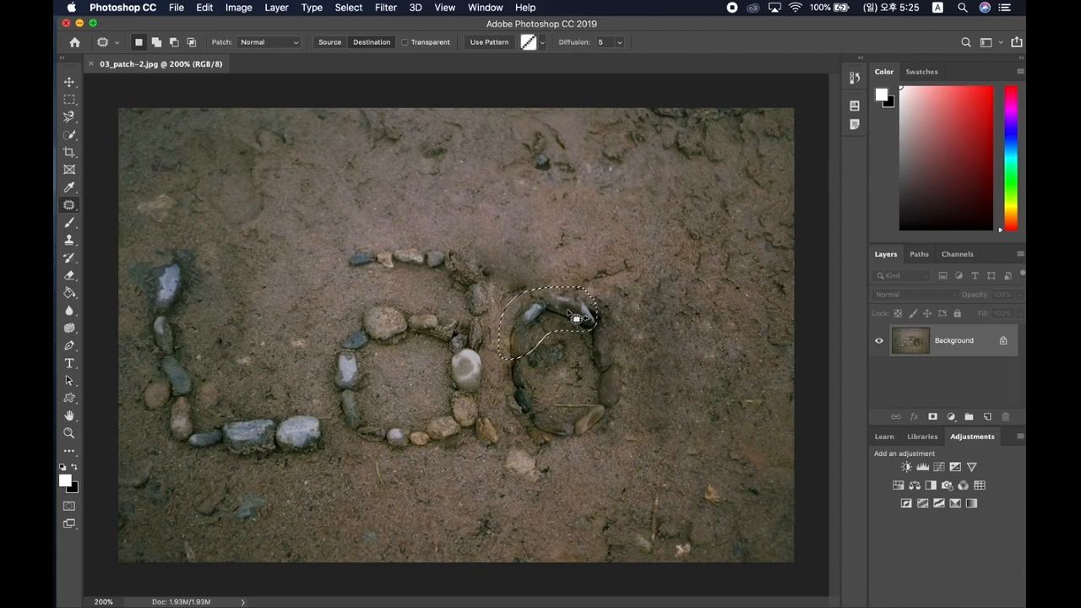
{"action": "left_click_drag", "start_coordinate": [576, 318], "coordinate": [713, 263]}
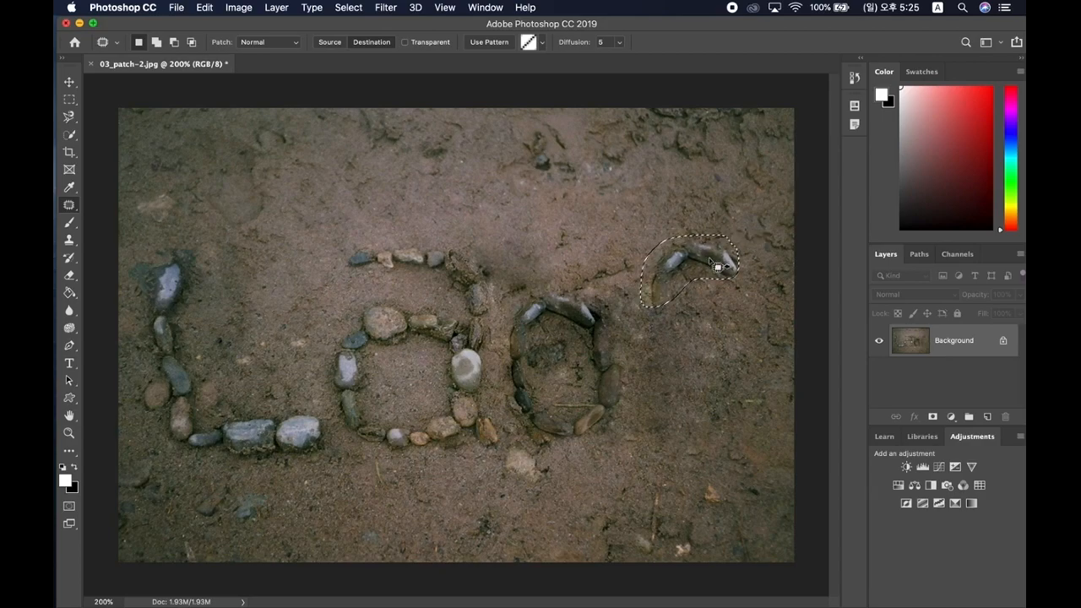
{"action": "key", "text": "cmd+d"}
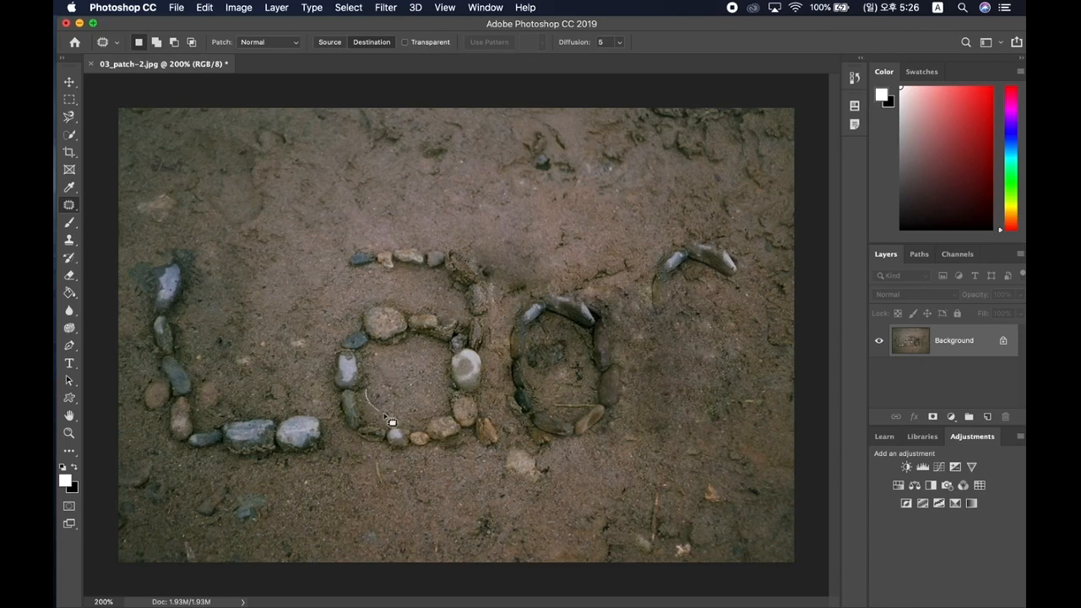
Patch a copy of the lower-left stones of the "a" beneath the copied upper arc to form the middle of the "s", then deselect
{"action": "mouse_move", "coordinate": [402, 420]}
{"action": "left_mouse_down"}
{"action": "mouse_move", "coordinate": [431, 443]}
{"action": "mouse_move", "coordinate": [410, 457]}
{"action": "mouse_move", "coordinate": [344, 445]}
{"action": "mouse_move", "coordinate": [335, 406]}
{"action": "mouse_move", "coordinate": [376, 393]}
{"action": "left_mouse_up"}
{"action": "left_click_drag", "start_coordinate": [376, 407], "coordinate": [683, 338]}
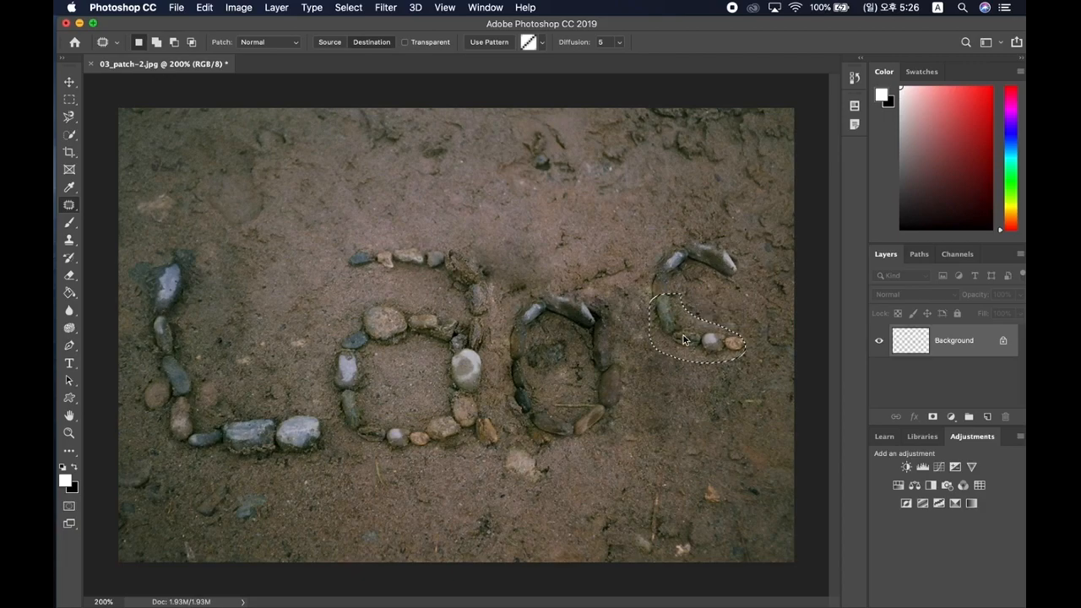
{"action": "left_click", "coordinate": [463, 225]}
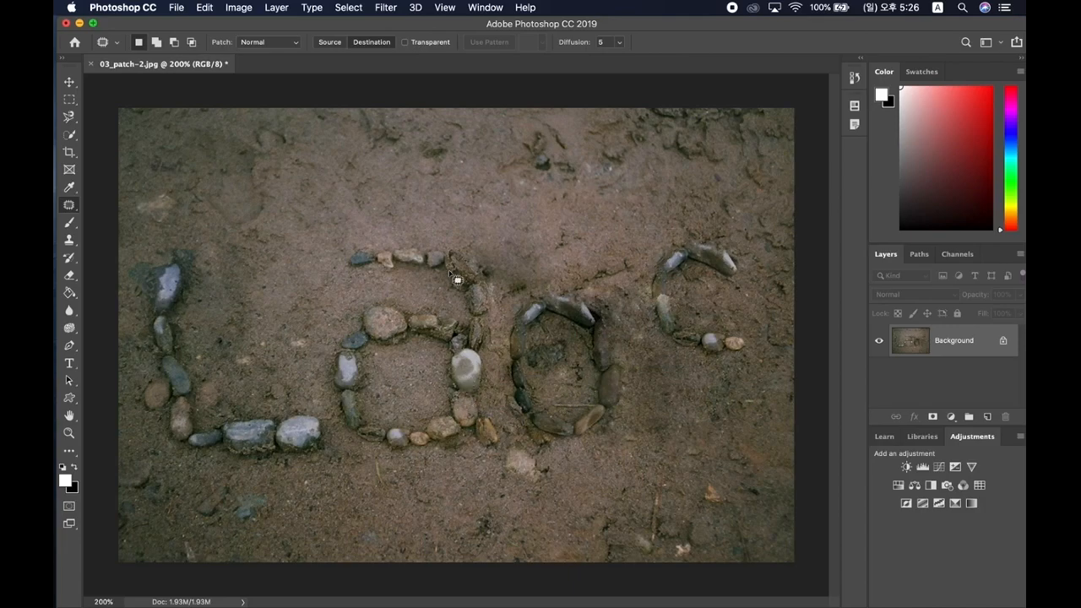
Patch a copy of the bottom curve of the "o" onto the ground below the unfinished "s" as its lower curve, then deselect
{"action": "left_click_drag", "start_coordinate": [615, 362], "coordinate": [571, 388]}
{"action": "mouse_move", "coordinate": [592, 458]}
{"action": "left_mouse_down"}
{"action": "mouse_move", "coordinate": [634, 441]}
{"action": "mouse_move", "coordinate": [633, 369]}
{"action": "mouse_move", "coordinate": [615, 364]}
{"action": "mouse_move", "coordinate": [586, 424]}
{"action": "mouse_move", "coordinate": [697, 413]}
{"action": "mouse_move", "coordinate": [688, 409]}
{"action": "mouse_move", "coordinate": [699, 428]}
{"action": "mouse_move", "coordinate": [685, 405]}
{"action": "mouse_move", "coordinate": [698, 429]}
{"action": "left_mouse_up"}
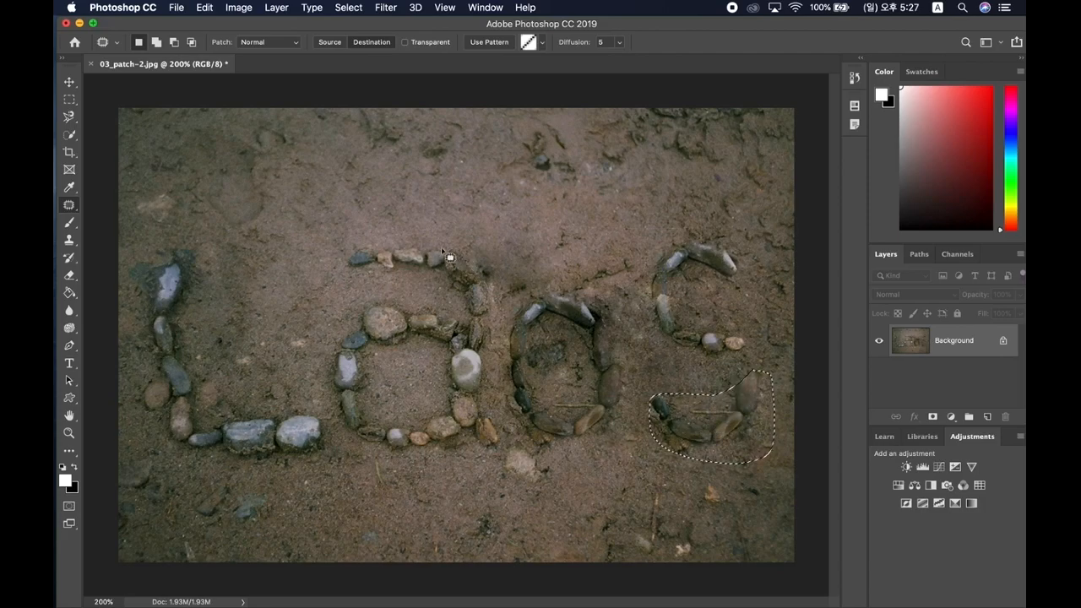
{"action": "left_click", "coordinate": [320, 234]}
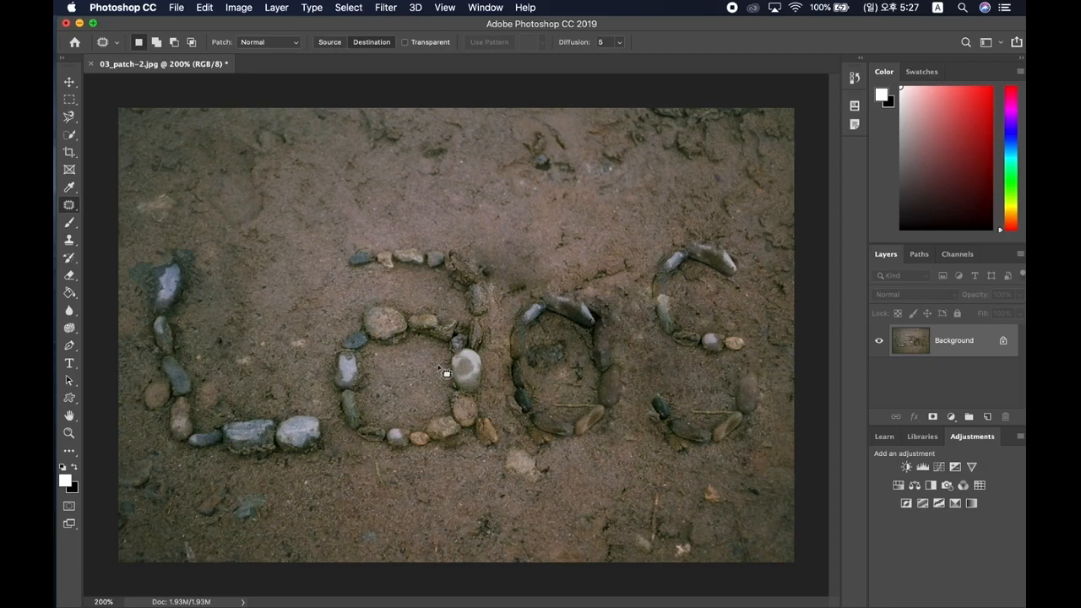
Patch a copy of the single stone at the lower right of the "a" into the right-hand gap of the "s", then deselect
{"action": "mouse_move", "coordinate": [488, 405]}
{"action": "left_mouse_down"}
{"action": "mouse_move", "coordinate": [449, 398]}
{"action": "mouse_move", "coordinate": [472, 433]}
{"action": "mouse_move", "coordinate": [482, 403]}
{"action": "mouse_move", "coordinate": [487, 427]}
{"action": "mouse_move", "coordinate": [524, 400]}
{"action": "mouse_move", "coordinate": [801, 365]}
{"action": "mouse_move", "coordinate": [751, 370]}
{"action": "left_mouse_up"}
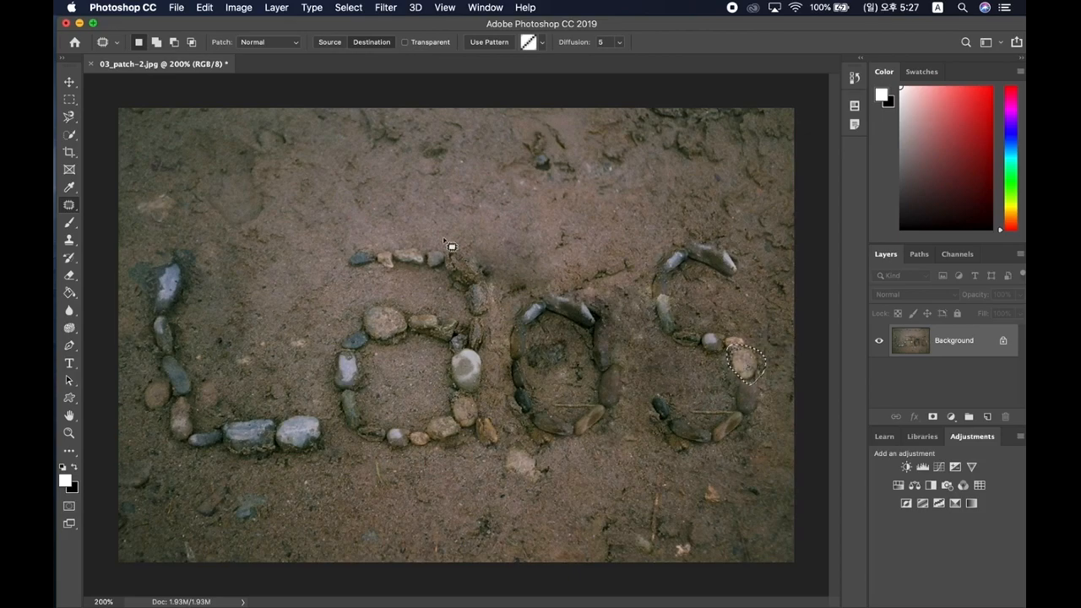
{"action": "left_click", "coordinate": [200, 160]}
{"action": "left_click", "coordinate": [360, 47]}
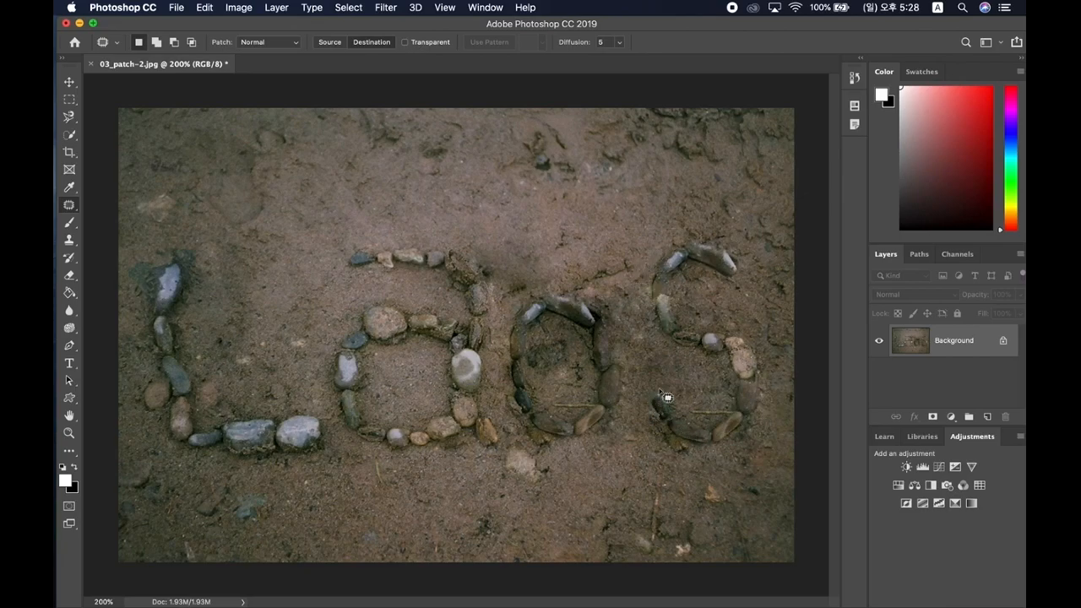
Start saving the image under a new name, replacing "patch-2" after the 03_ prefix with the student's name in Korean
{"action": "left_click", "coordinate": [176, 7]}
{"action": "left_click", "coordinate": [253, 145]}
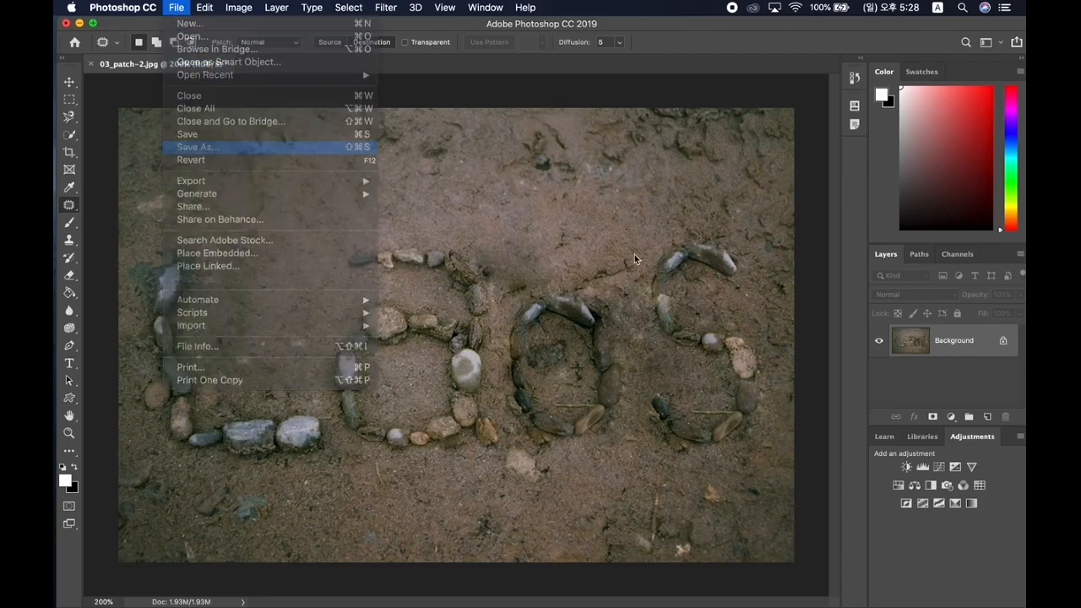
{"action": "left_click", "coordinate": [519, 112]}
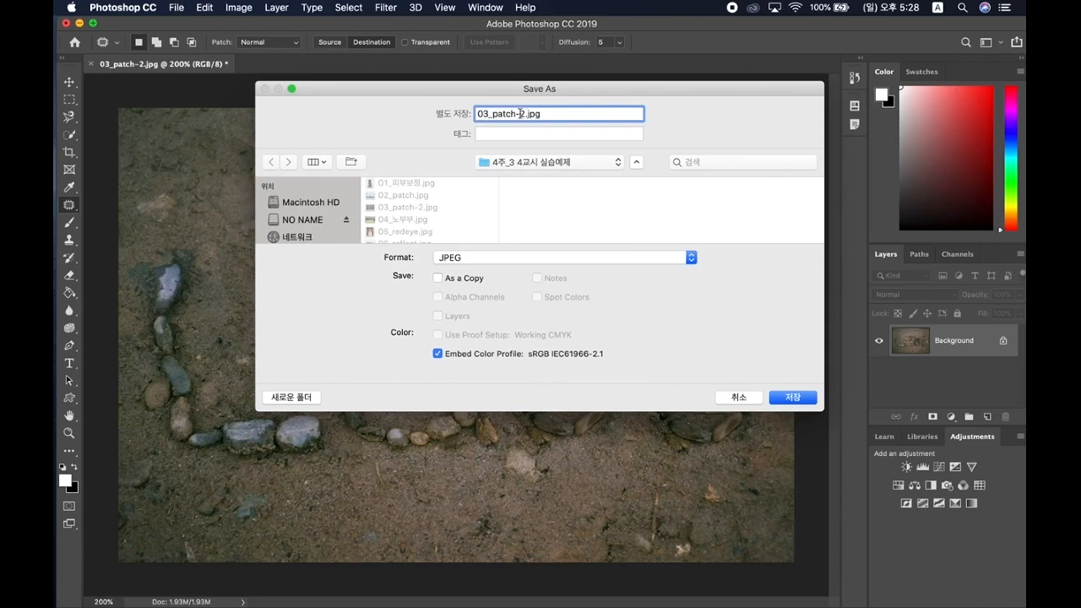
{"action": "left_click_drag", "start_coordinate": [525, 114], "coordinate": [488, 114]}
{"action": "type", "text": "ghd"}
{"action": "key", "text": "BackSpace"}
{"action": "key", "text": "BackSpace"}
{"action": "key", "text": "BackSpace"}
{"action": "key", "text": "ctrl+space"}
{"action": "type", "text": "ㅎ홍길도"}
Save the renamed file in the 데스크탑 folder as a baseline (standard) JPEG with maximum quality 10
{"action": "scroll", "coordinate": [314, 228], "scroll_direction": "up", "scroll_amount": 3}
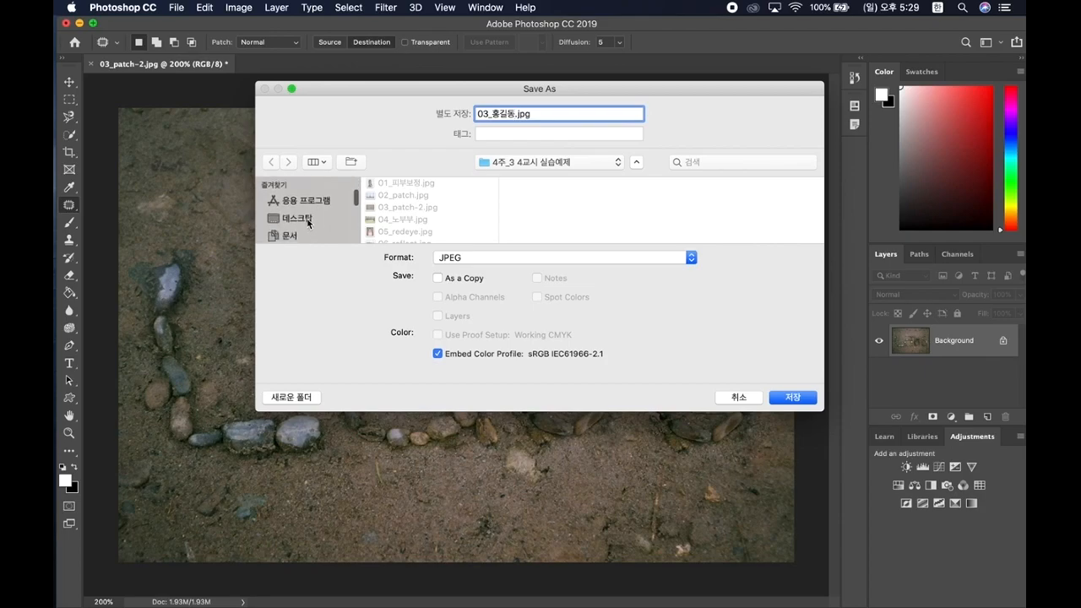
{"action": "left_click", "coordinate": [309, 222]}
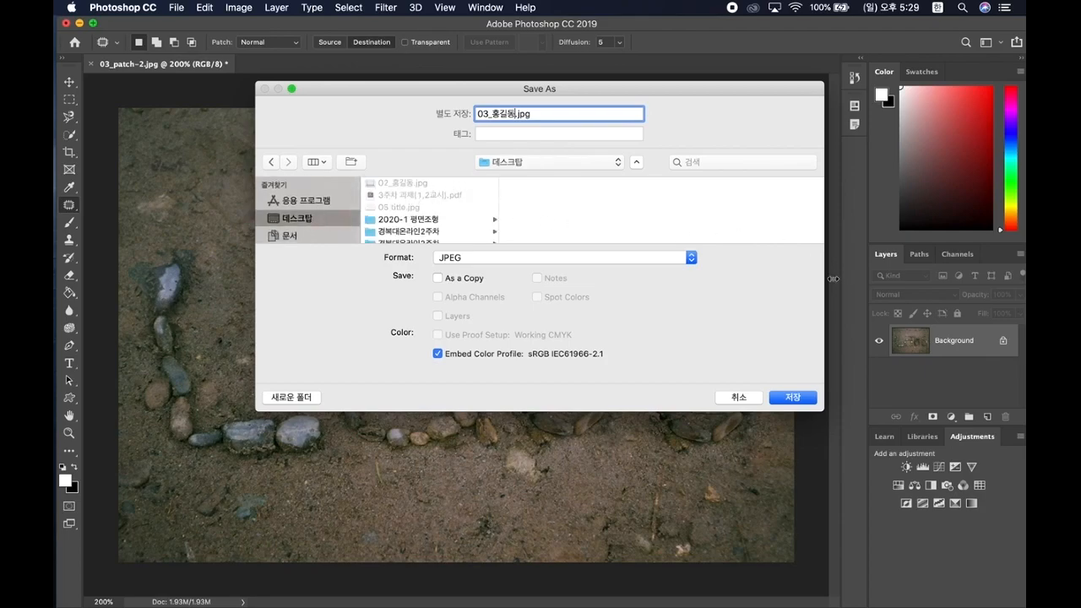
{"action": "left_click", "coordinate": [792, 399]}
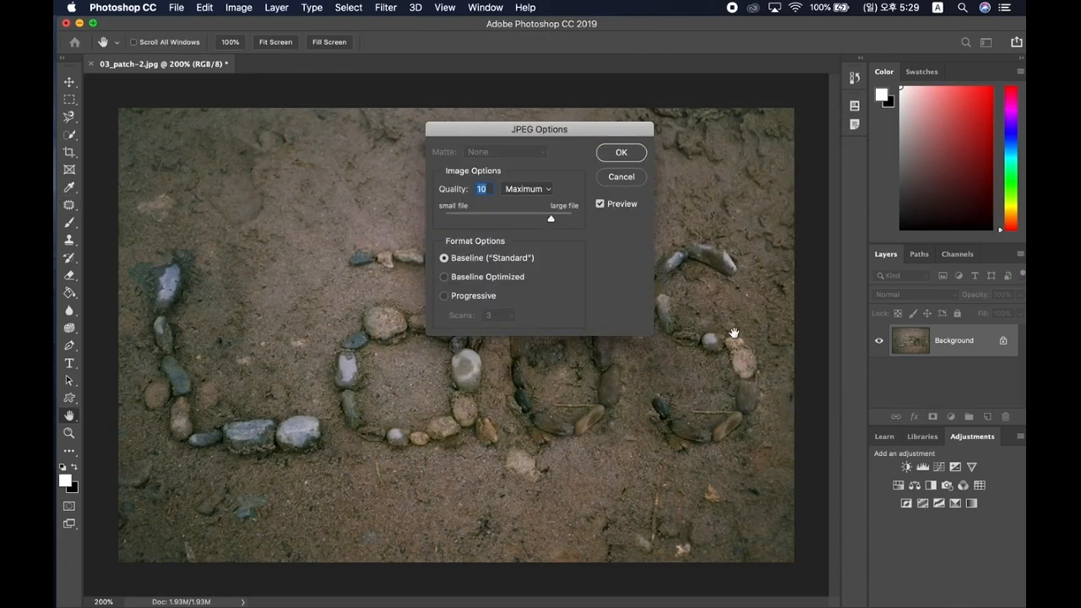
{"action": "left_click", "coordinate": [617, 153]}
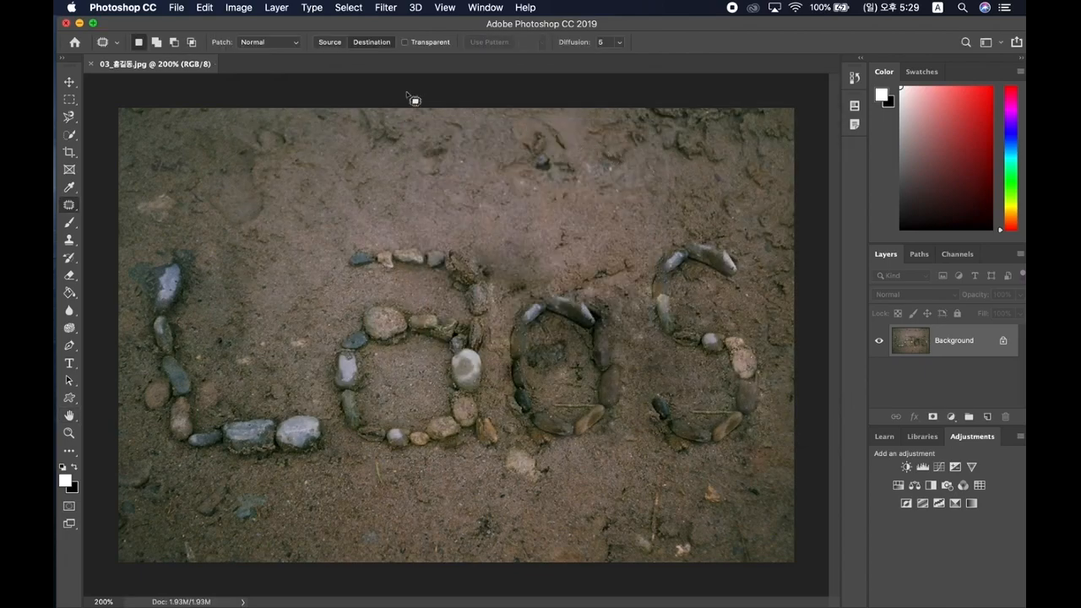